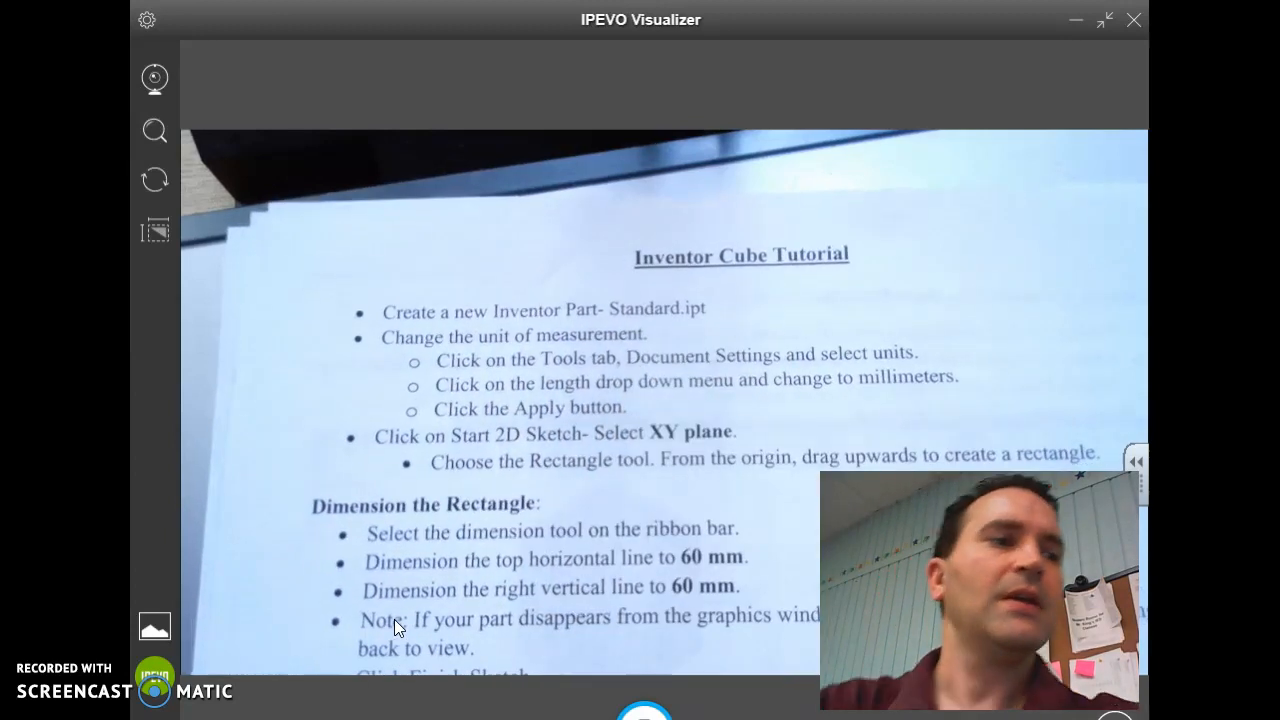
Switch to Autodesk Inventor and create a new part from the Standard.ipt template.
{"action": "key", "text": "alt+Tab"}
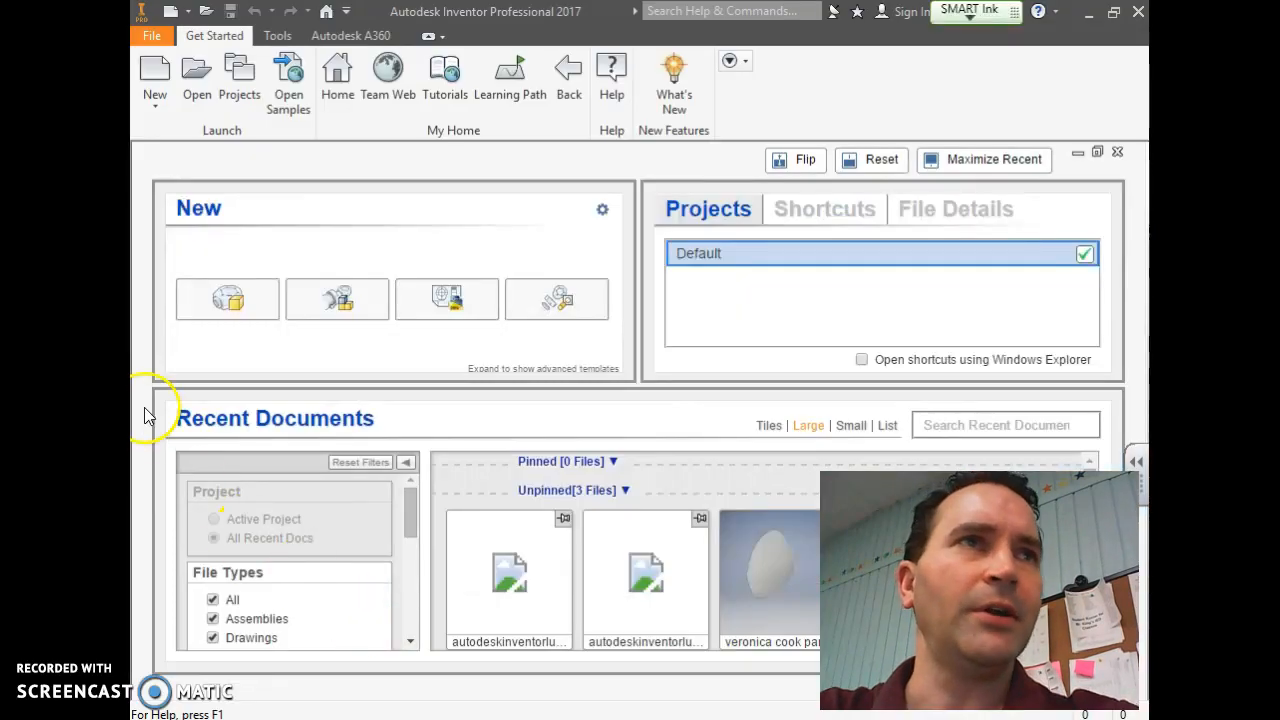
{"action": "left_click", "coordinate": [156, 74]}
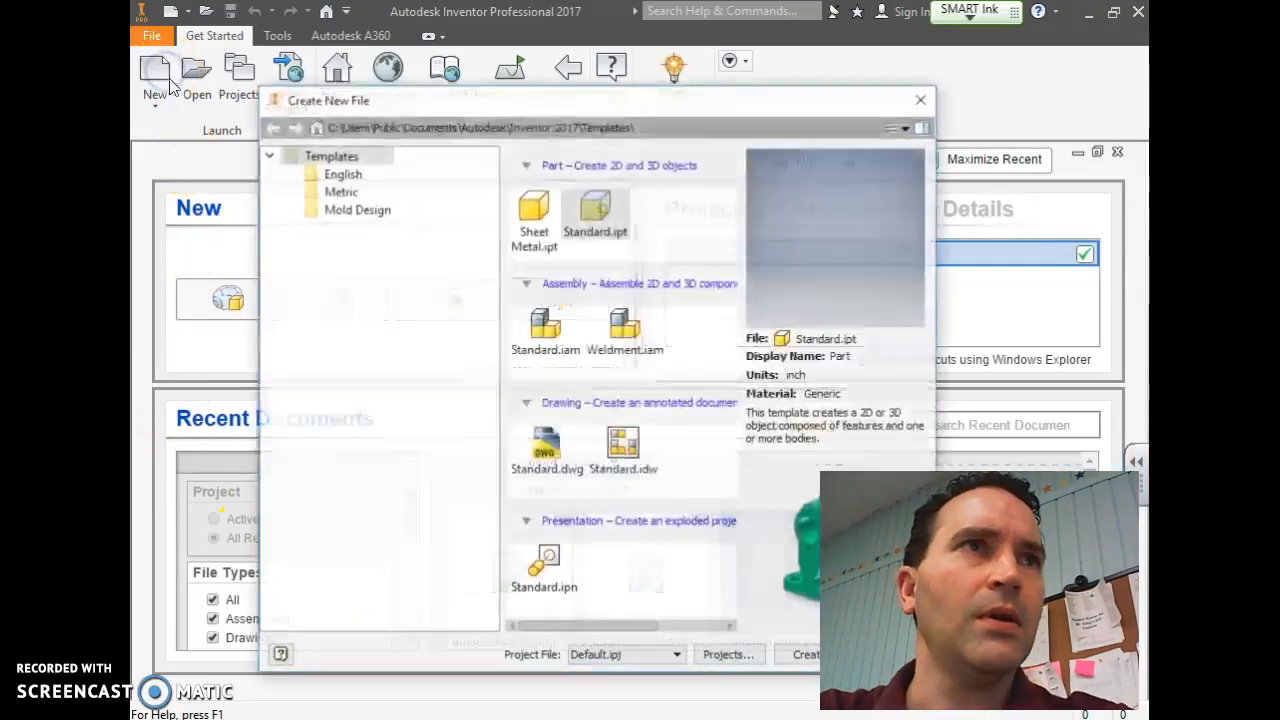
{"action": "double_click", "coordinate": [598, 216]}
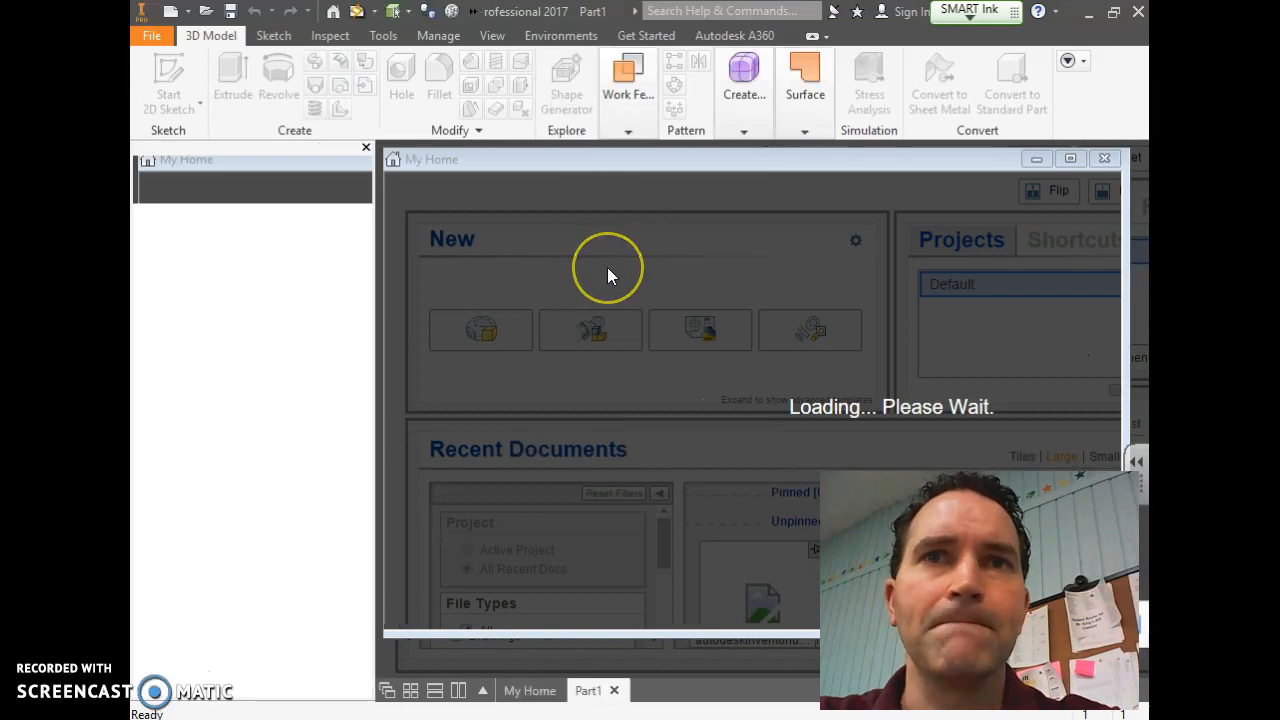
Set the part's length unit to millimeter in its document settings.
{"action": "key", "text": "alt+Tab"}
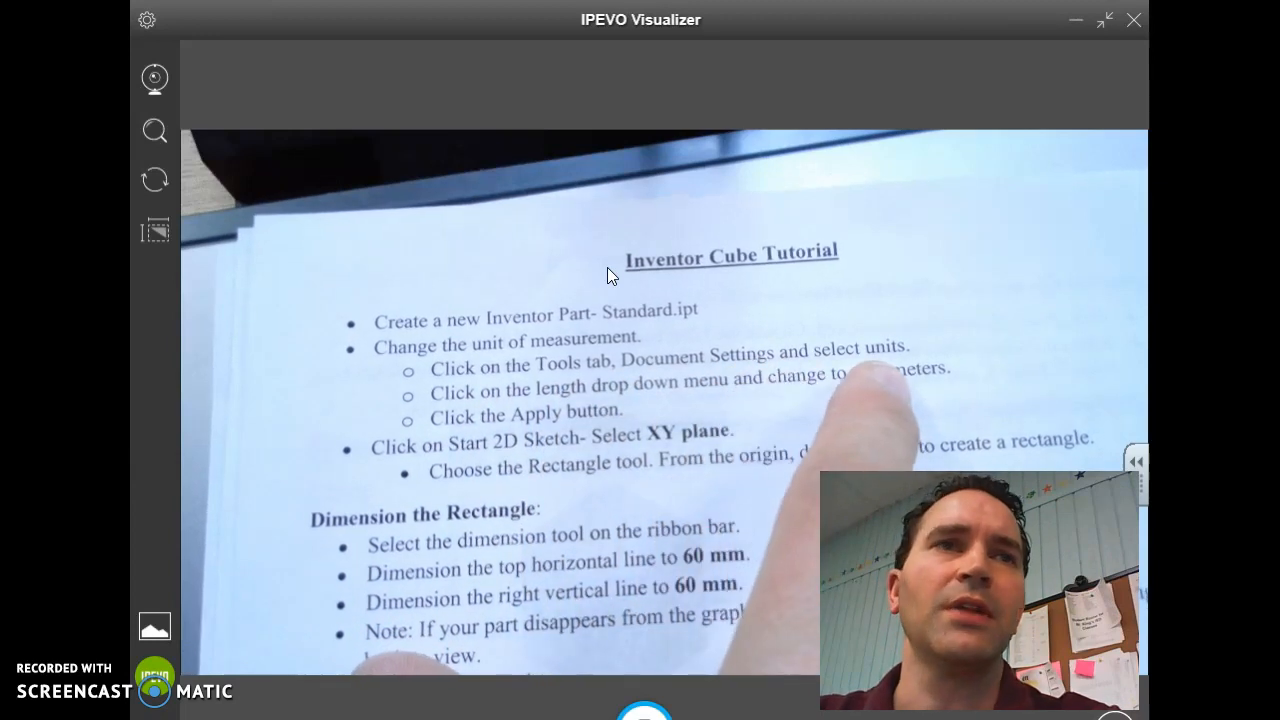
{"action": "key", "text": "alt+Tab"}
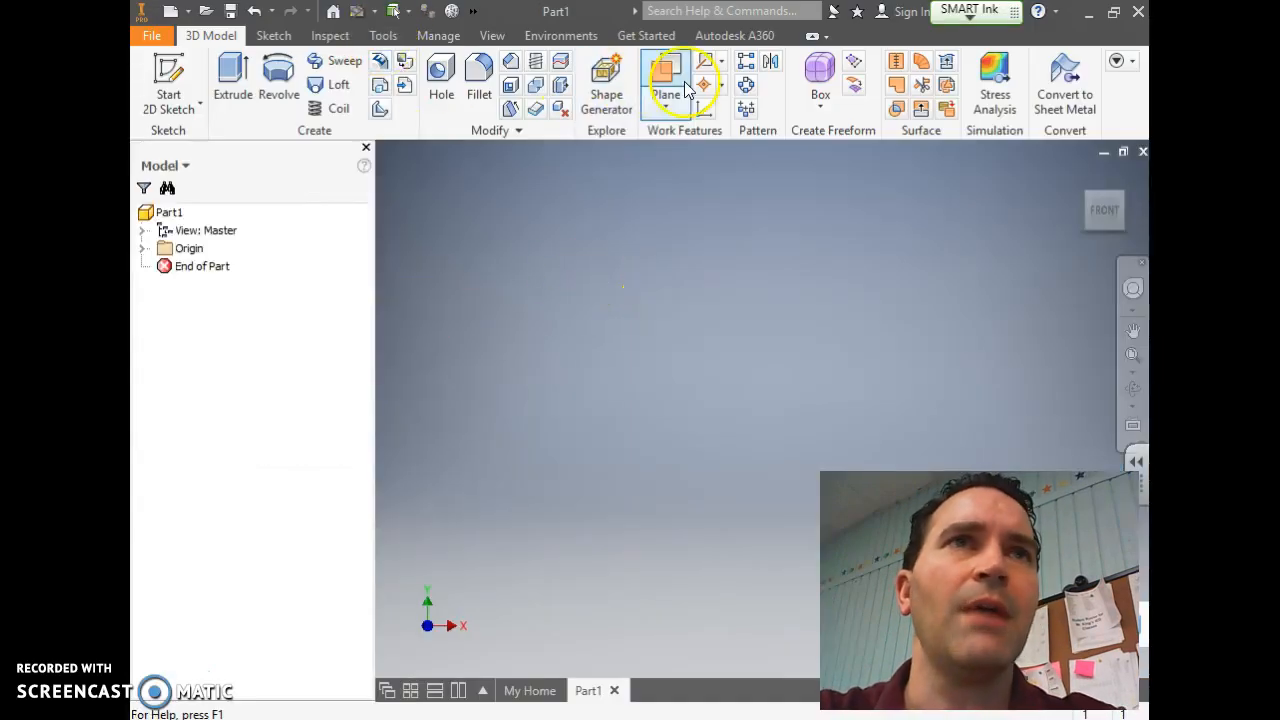
{"action": "left_click", "coordinate": [381, 36]}
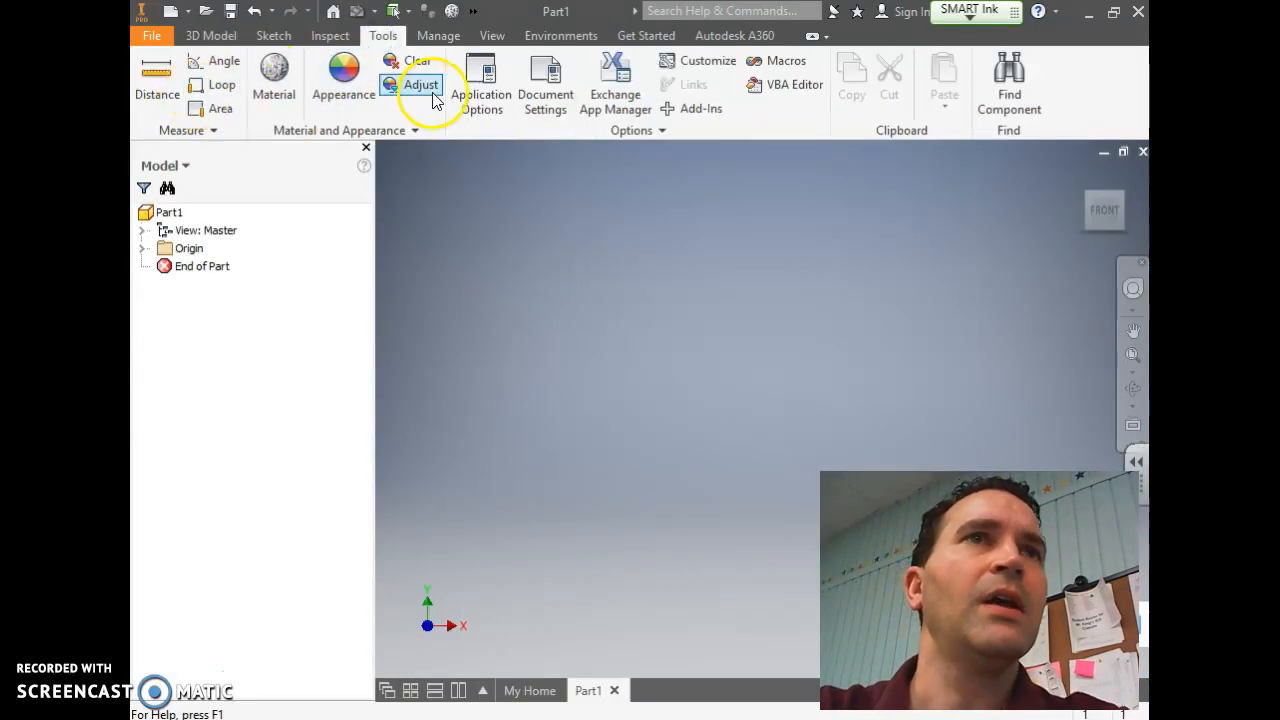
{"action": "left_click", "coordinate": [540, 100]}
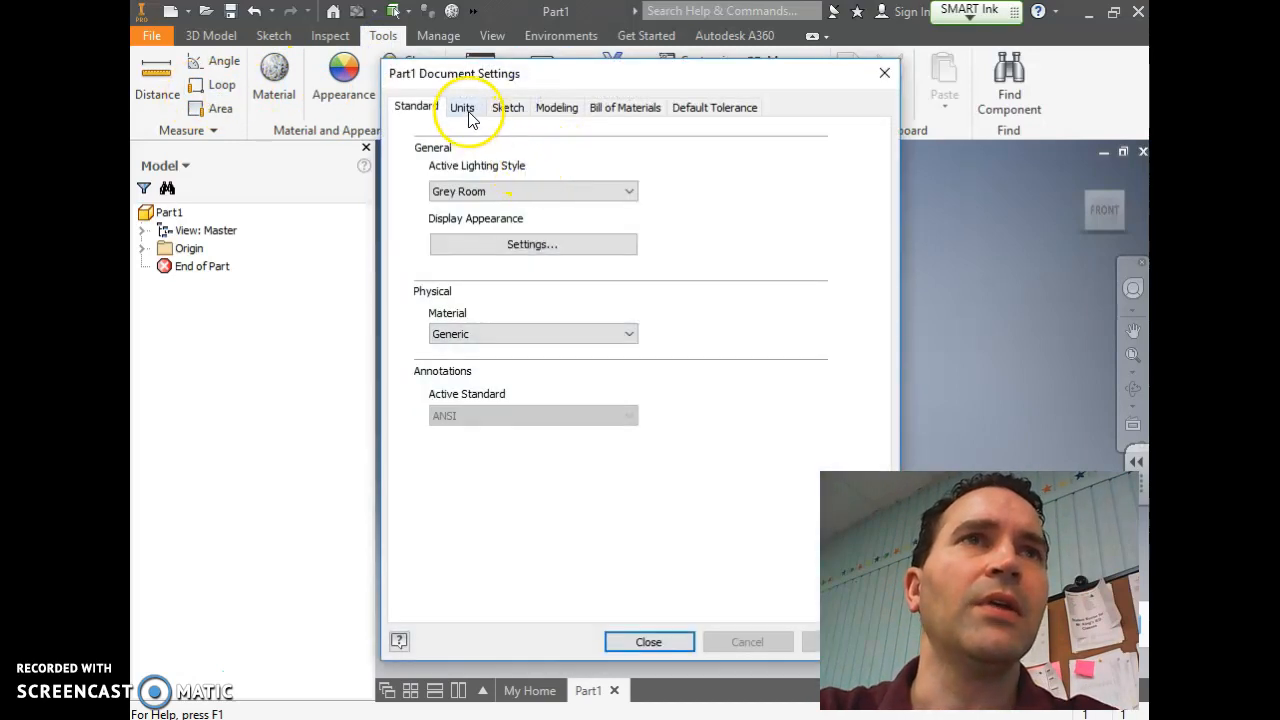
{"action": "left_click", "coordinate": [466, 110]}
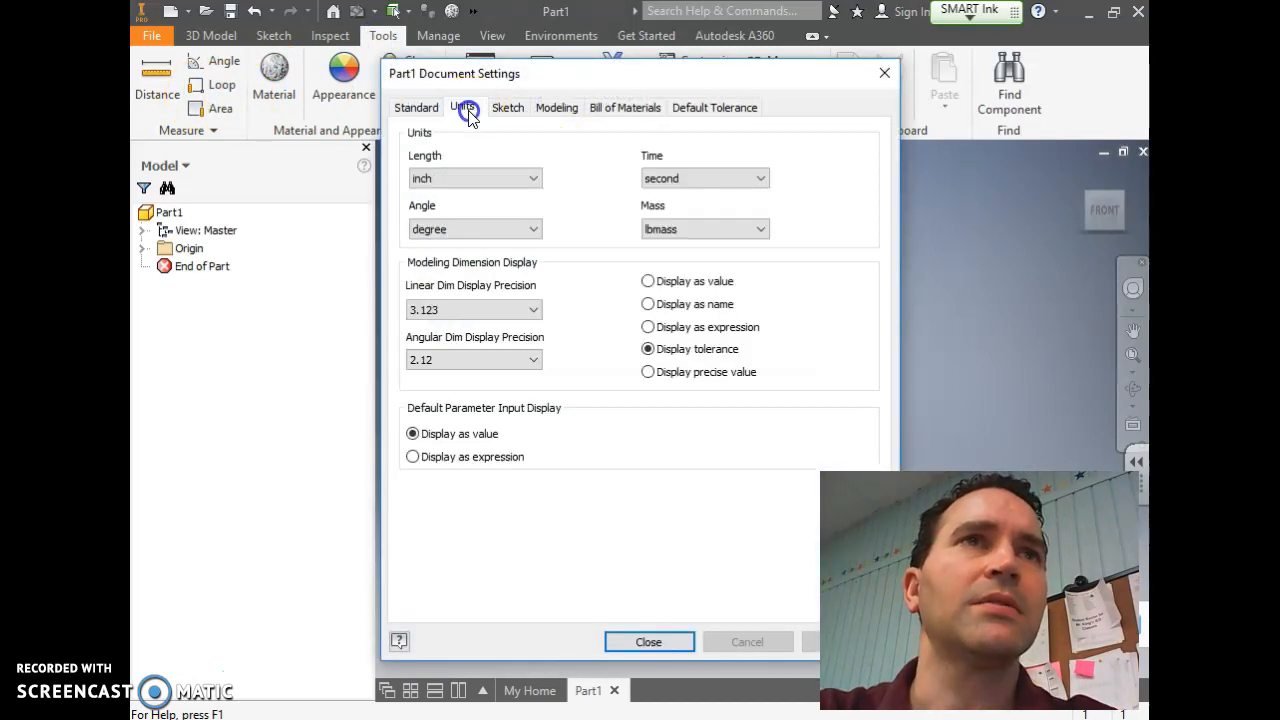
{"action": "left_click", "coordinate": [452, 180]}
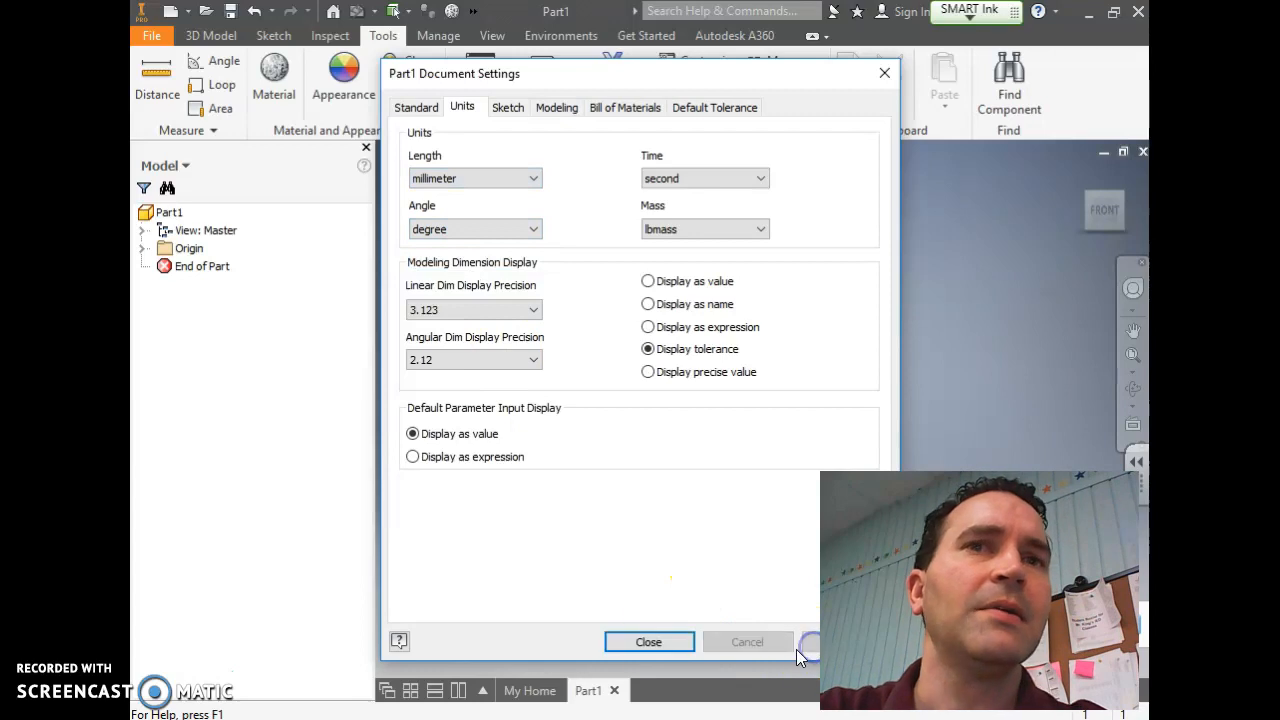
{"action": "left_click", "coordinate": [650, 642]}
Start a 2D sketch on the XY plane and draw a two-point rectangle from the origin, about 7.8 by 6 mm.
{"action": "key", "text": "alt+Tab"}
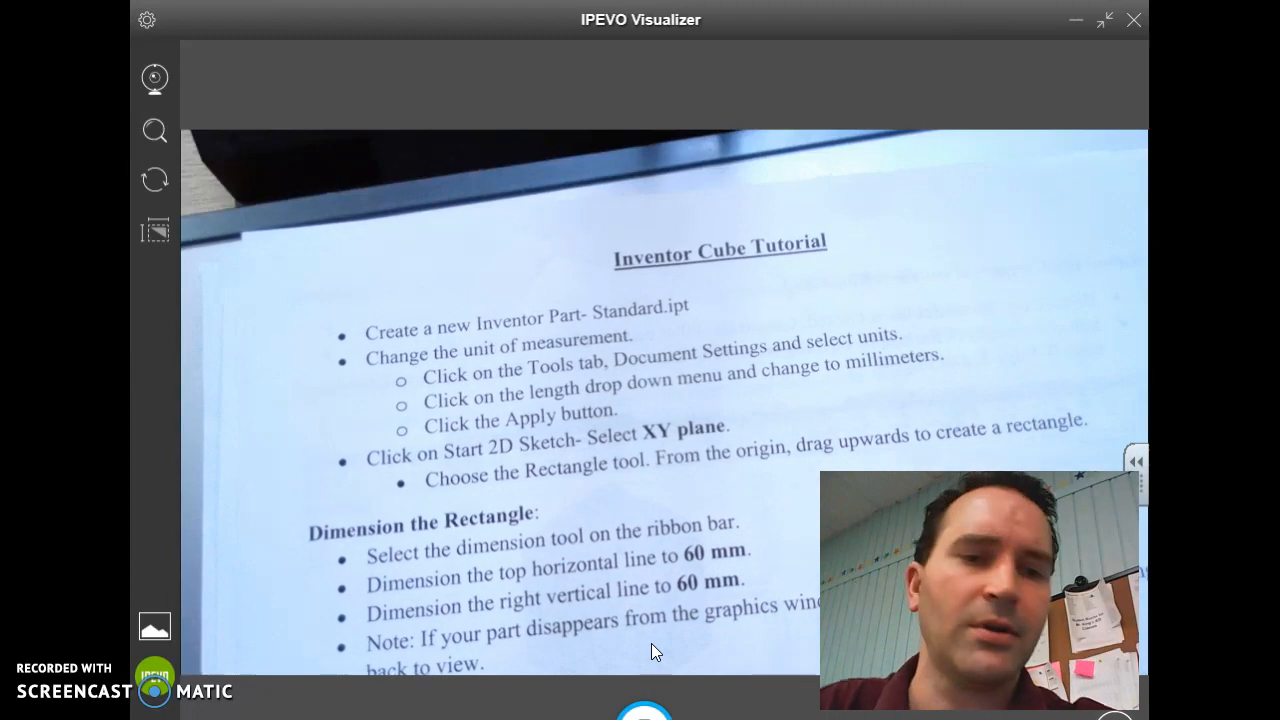
{"action": "key", "text": "alt+Tab"}
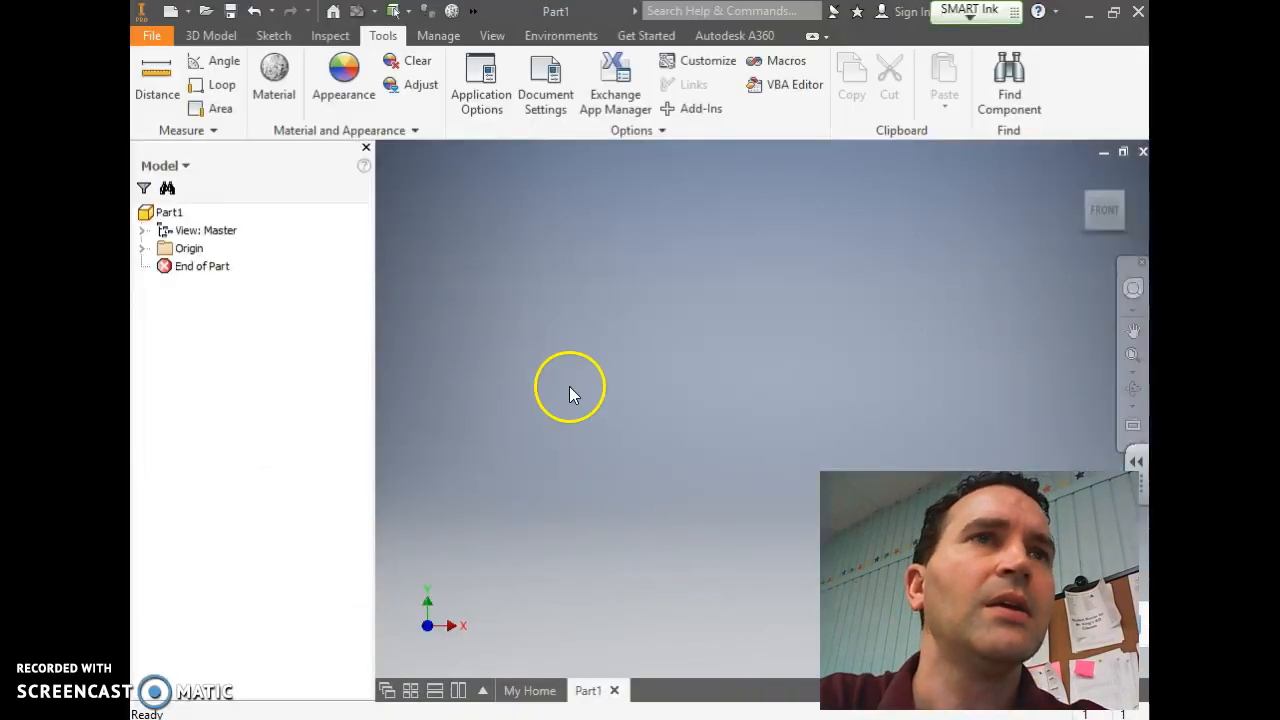
{"action": "left_click", "coordinate": [210, 36]}
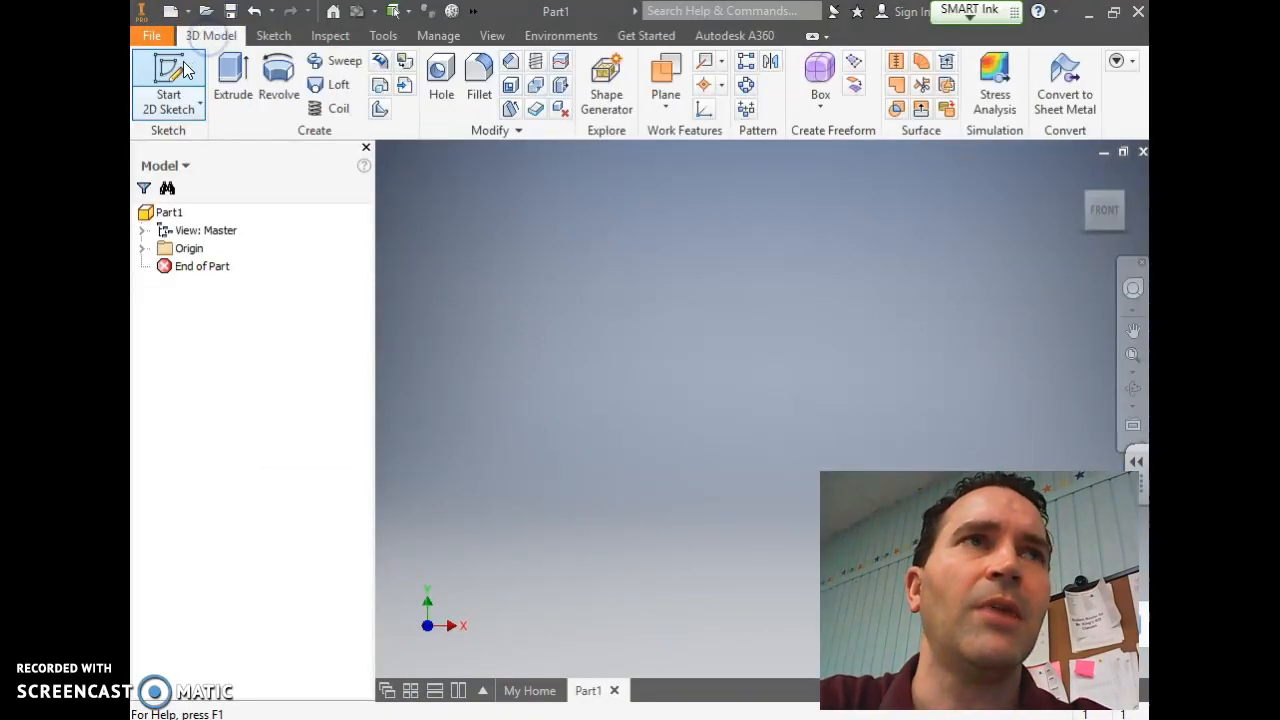
{"action": "left_click", "coordinate": [170, 75]}
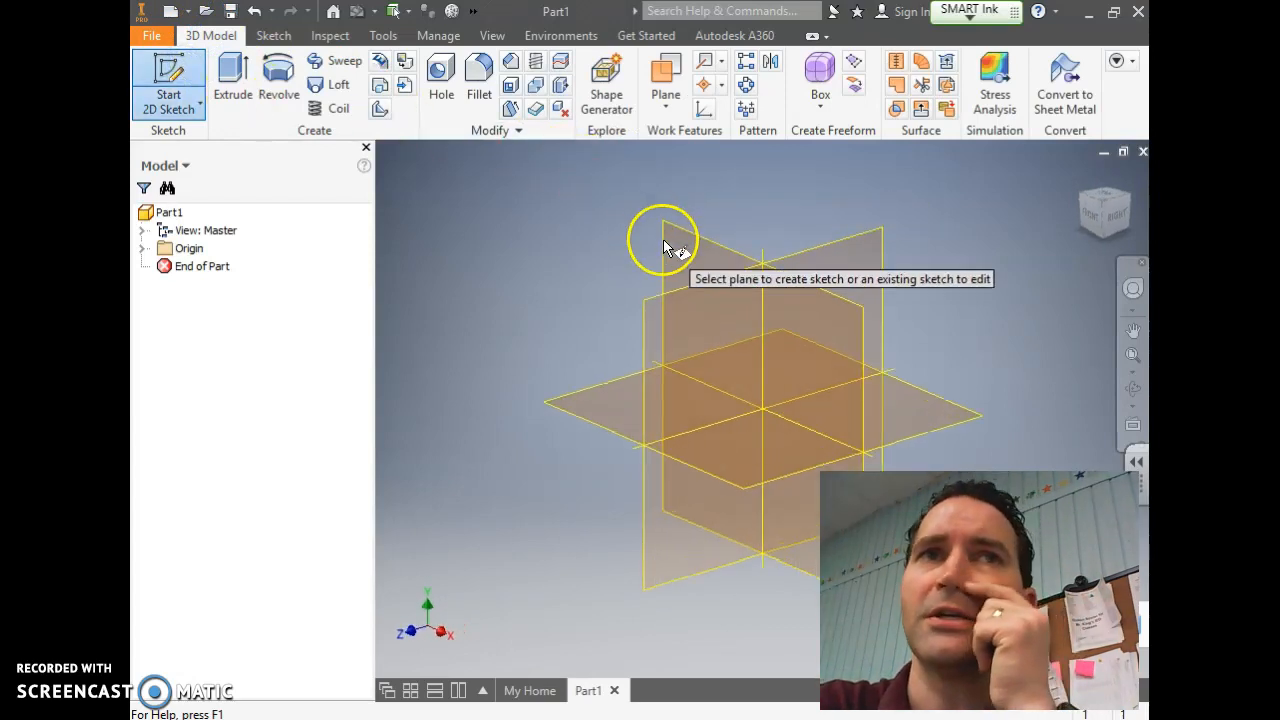
{"action": "left_click", "coordinate": [671, 239]}
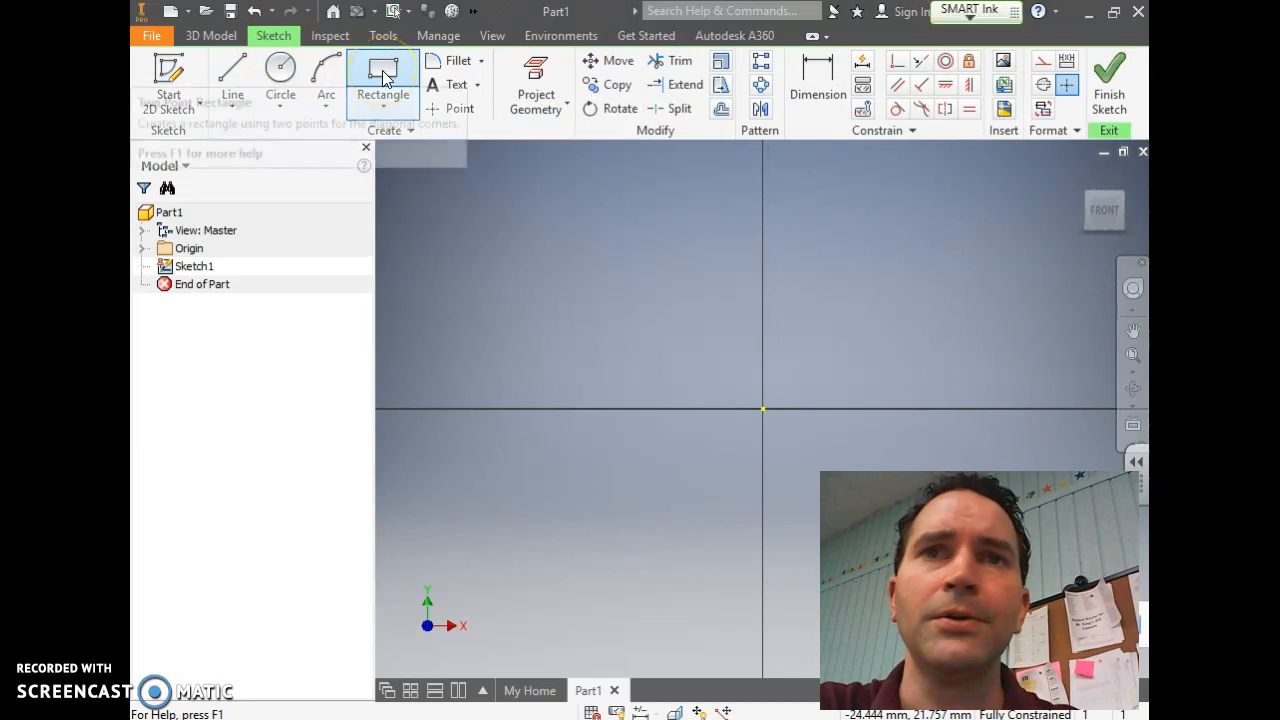
{"action": "left_click", "coordinate": [384, 78]}
{"action": "left_click", "coordinate": [762, 408]}
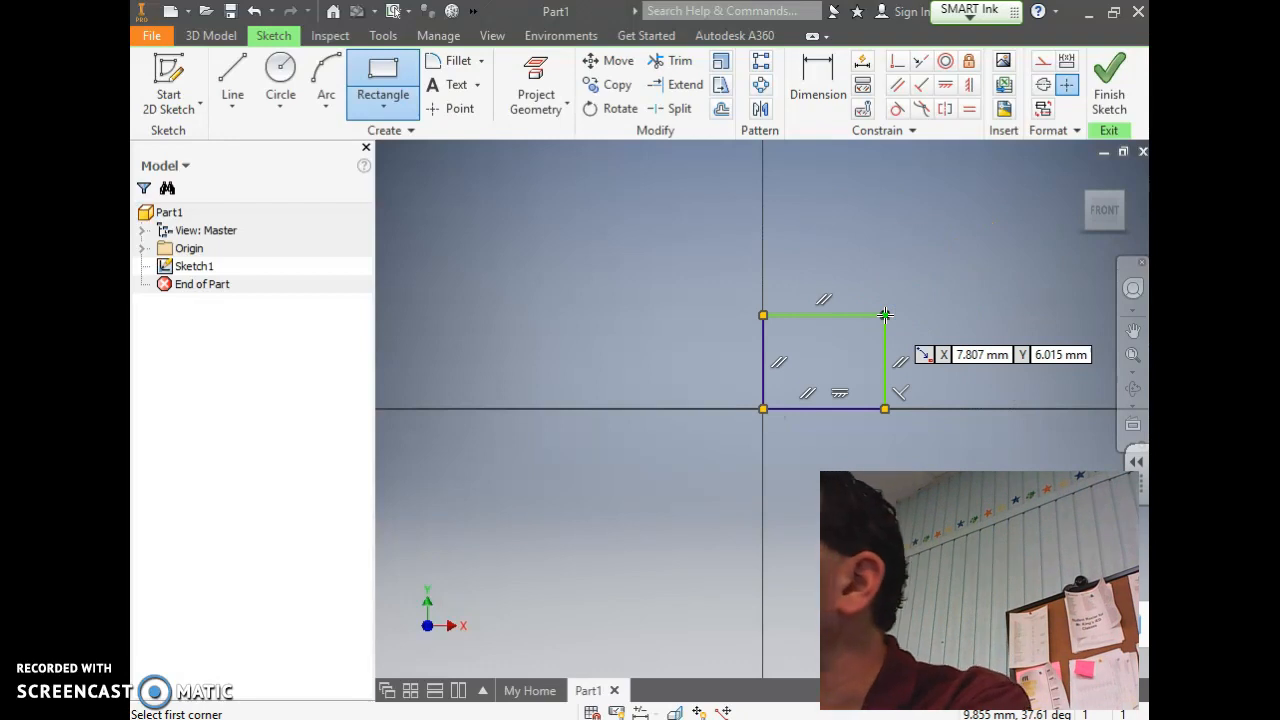
Dimension the rectangle's upper horizontal edge to 60 mm.
{"action": "key", "text": "alt+Tab"}
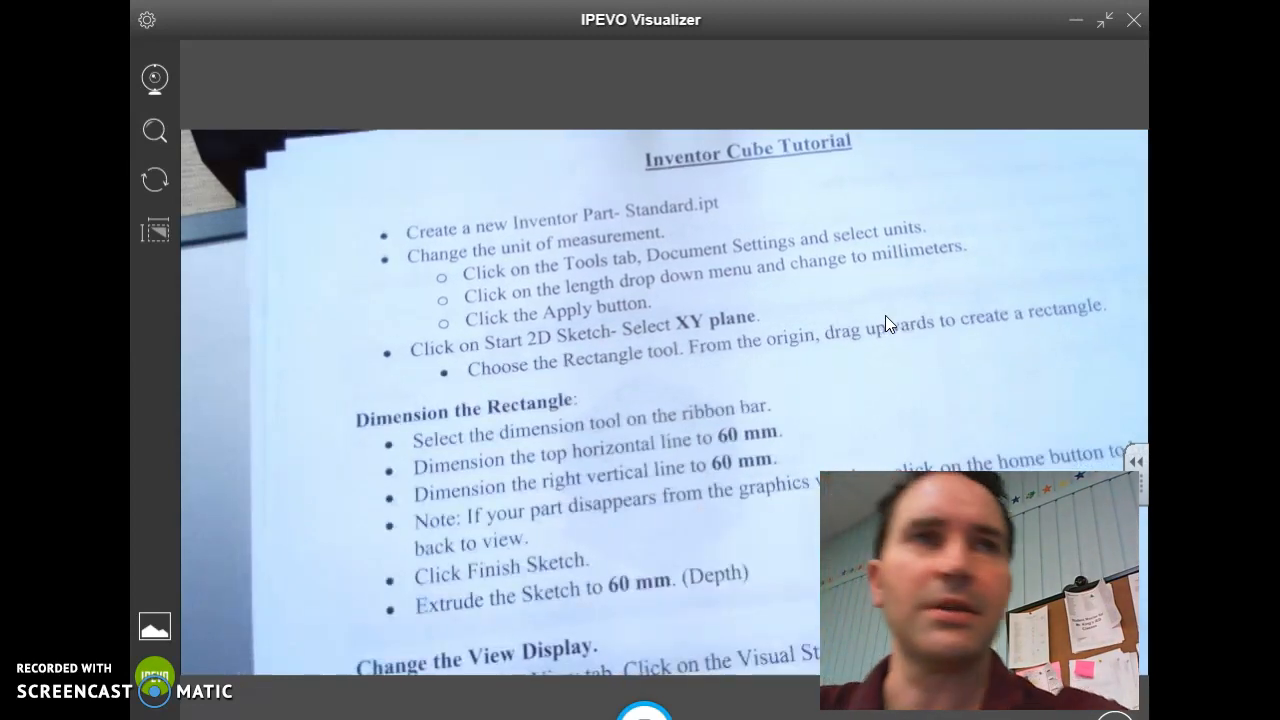
{"action": "key", "text": "alt+Tab"}
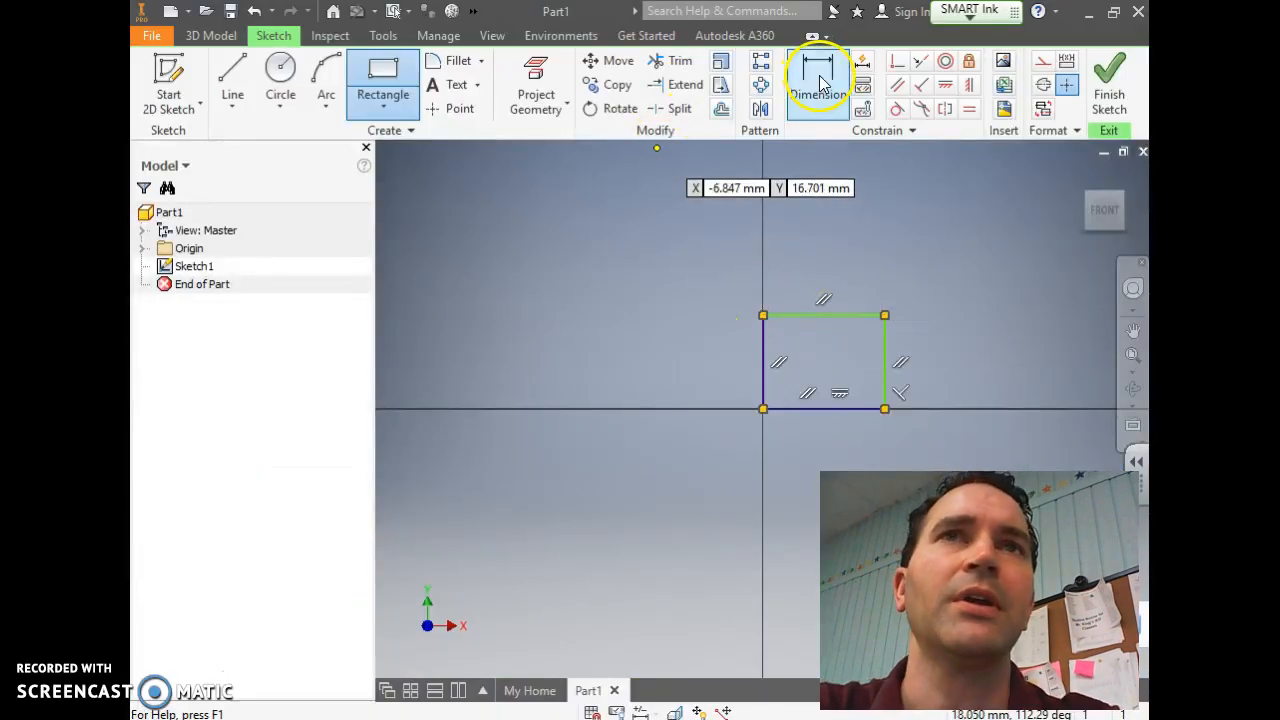
{"action": "left_click", "coordinate": [820, 84]}
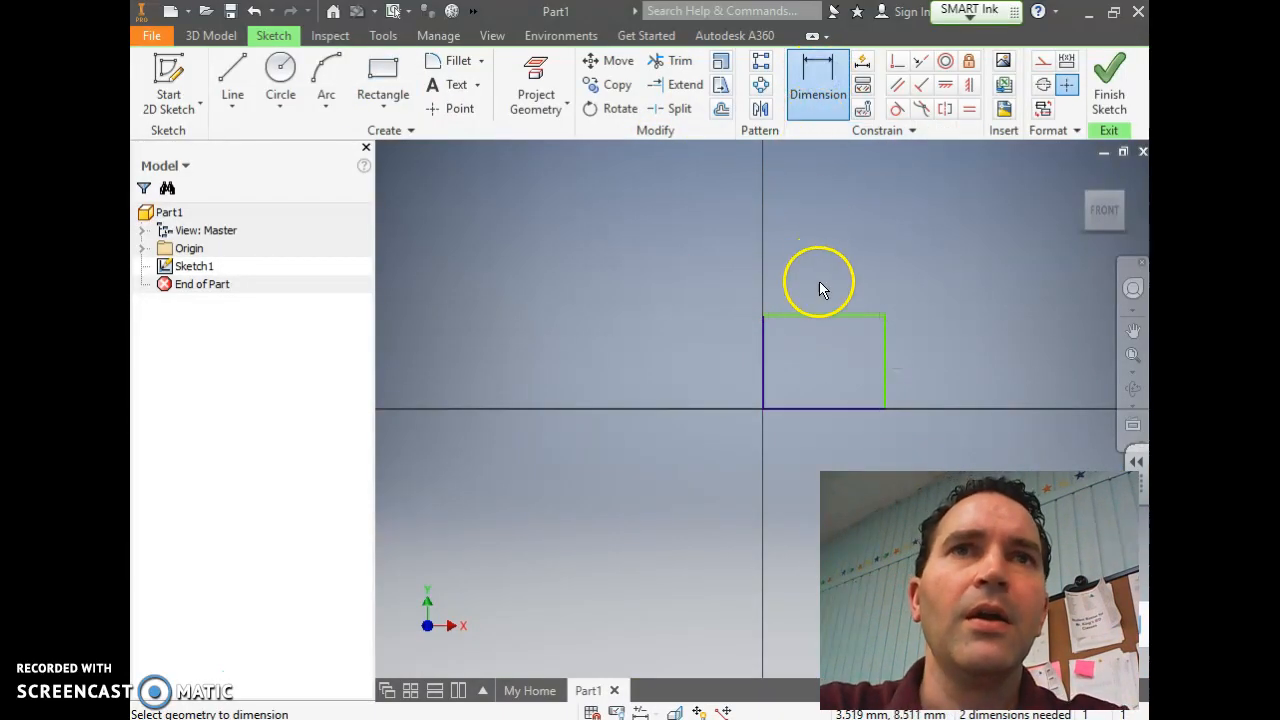
{"action": "left_click", "coordinate": [821, 316]}
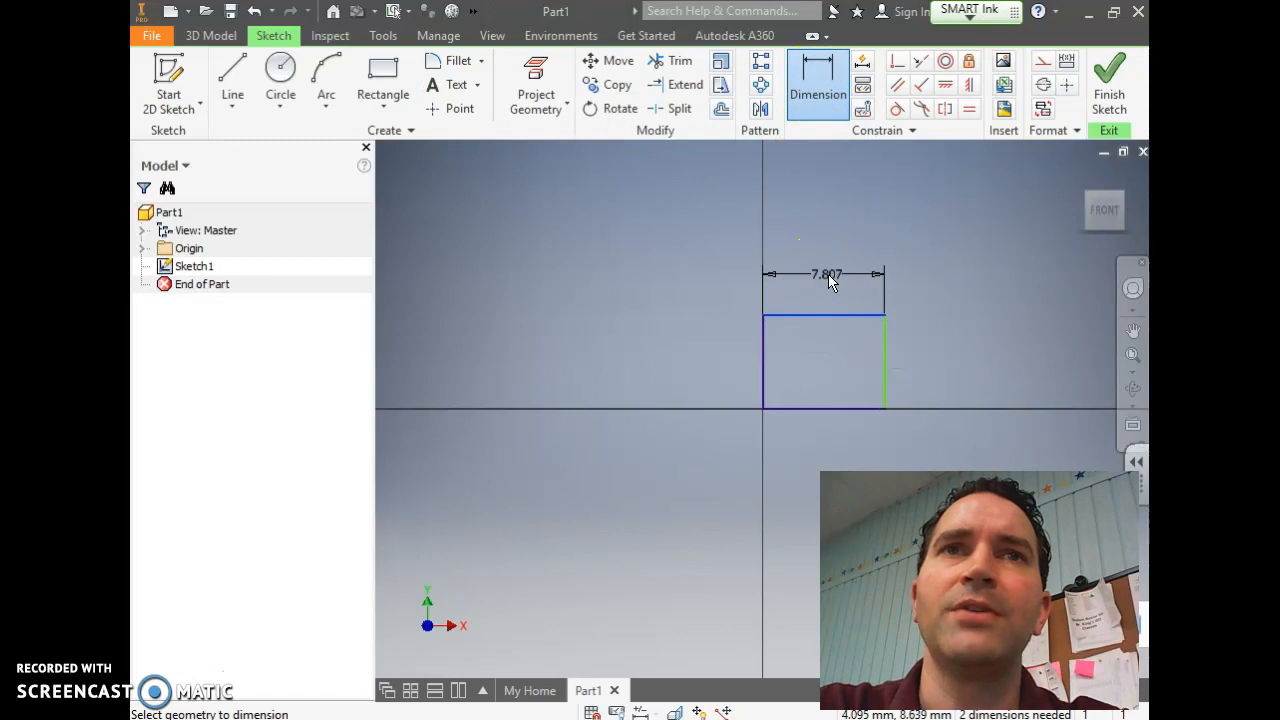
{"action": "left_click", "coordinate": [828, 282]}
{"action": "type", "text": "6"}
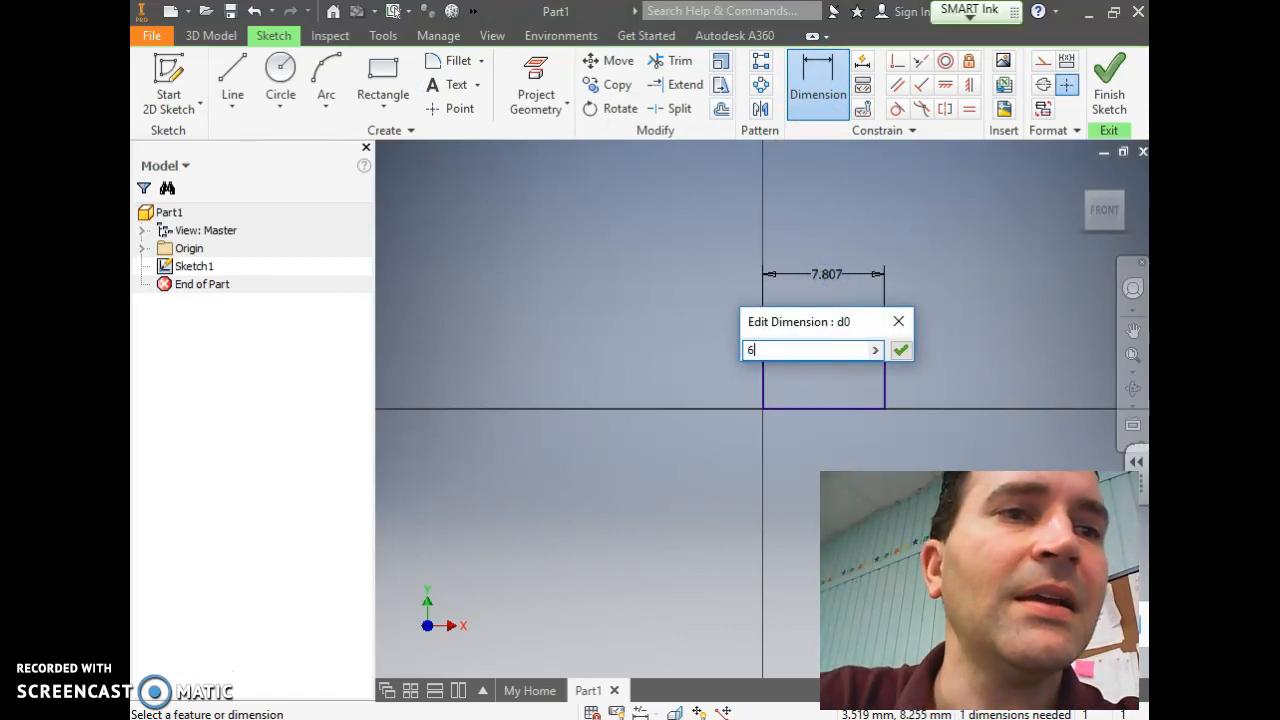
{"action": "type", "text": "0"}
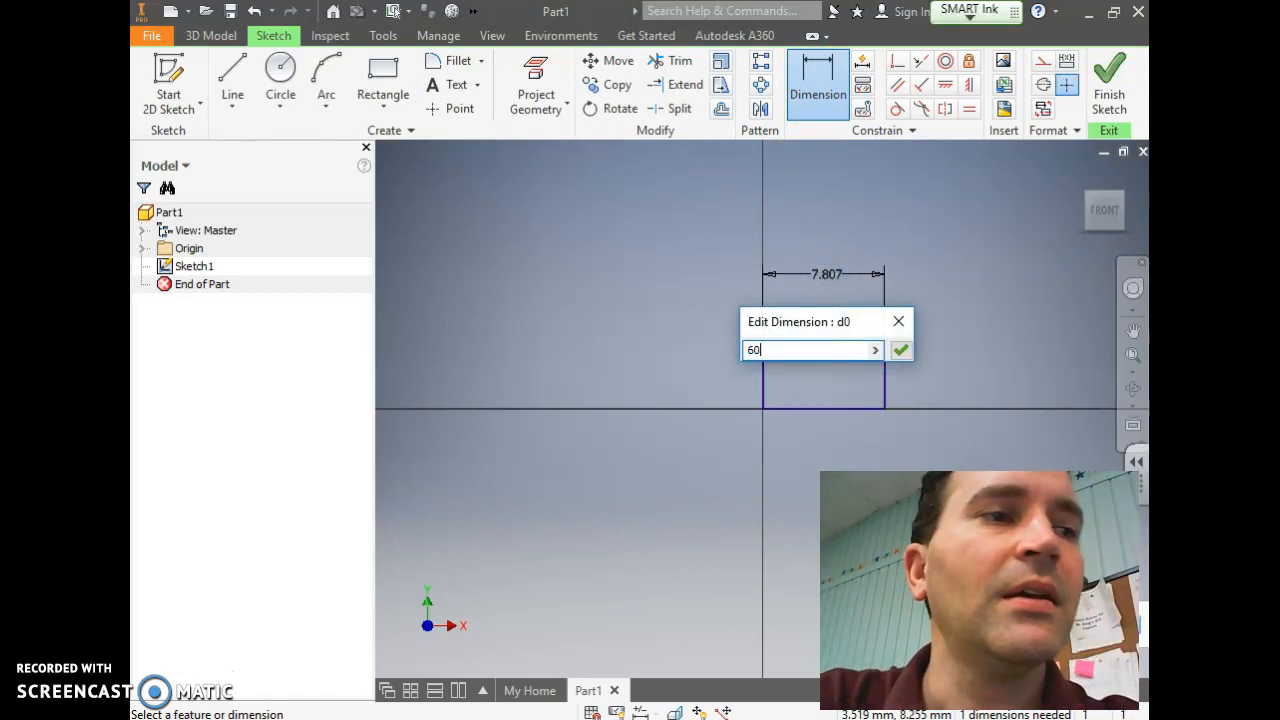
{"action": "left_click", "coordinate": [901, 349]}
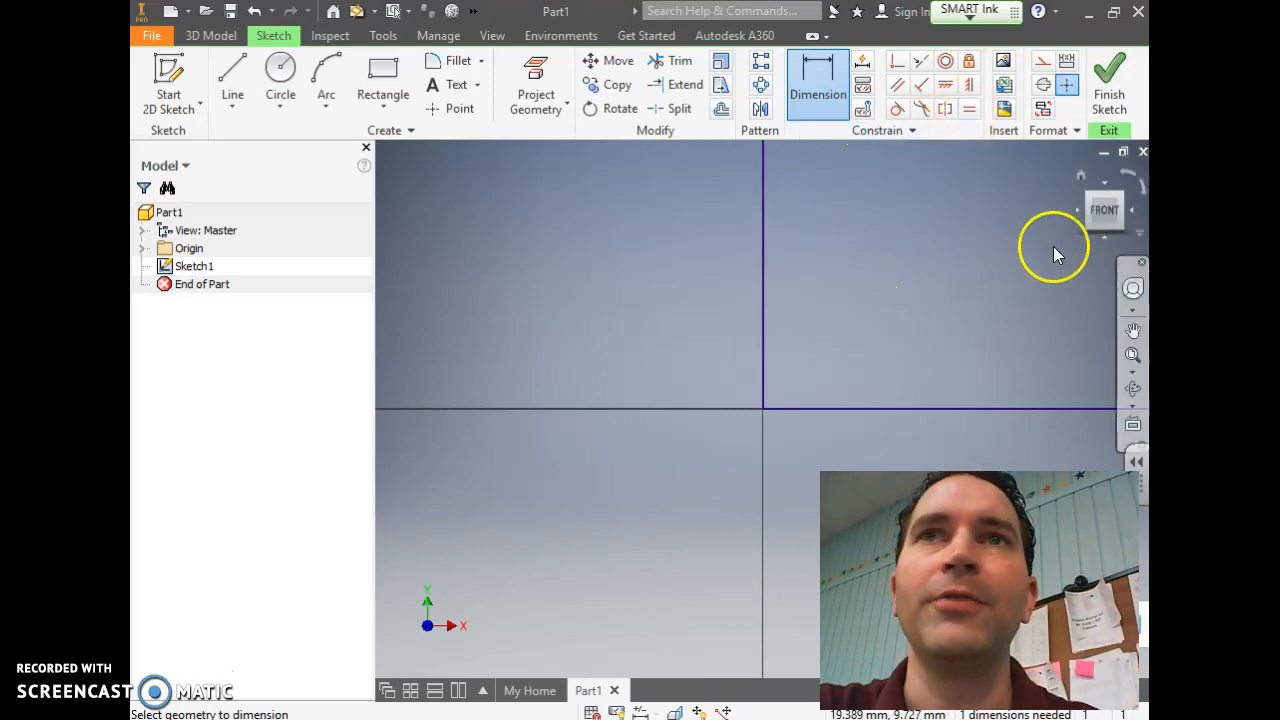
Dimension the rectangle's right vertical edge to 60 mm.
{"action": "left_click", "coordinate": [1079, 177]}
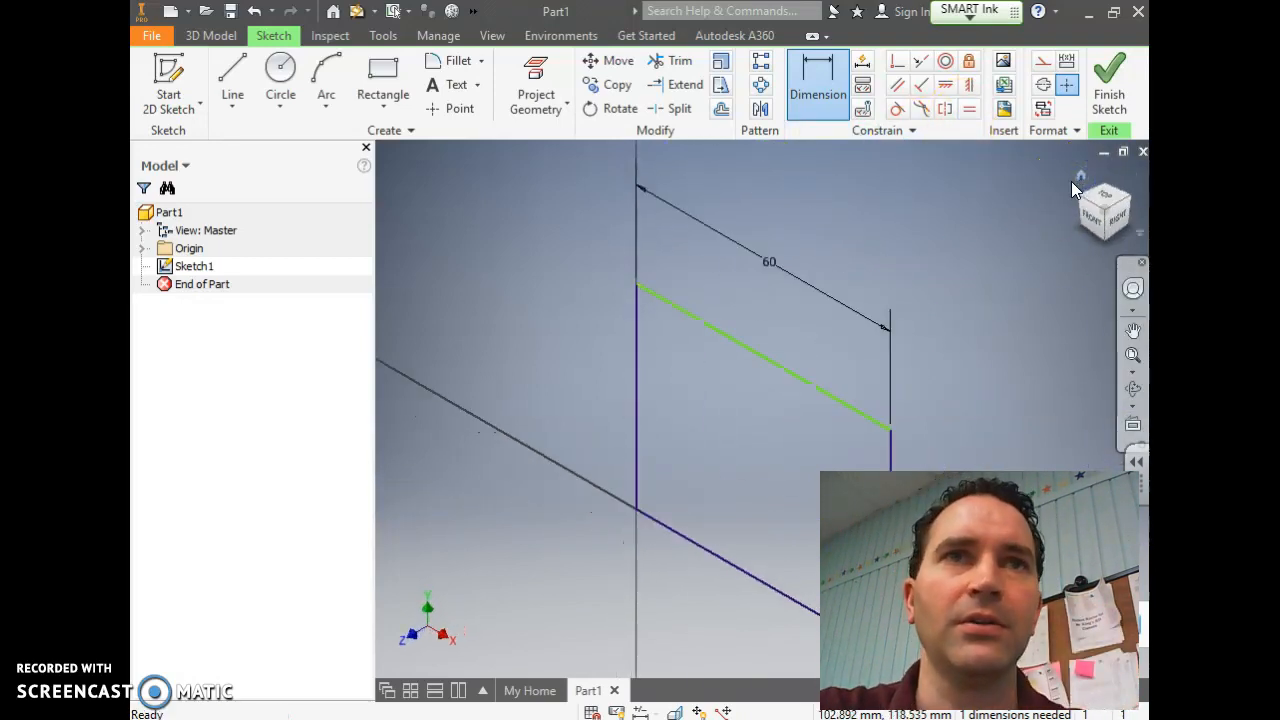
{"action": "left_click_drag", "start_coordinate": [979, 590], "coordinate": [353, 557]}
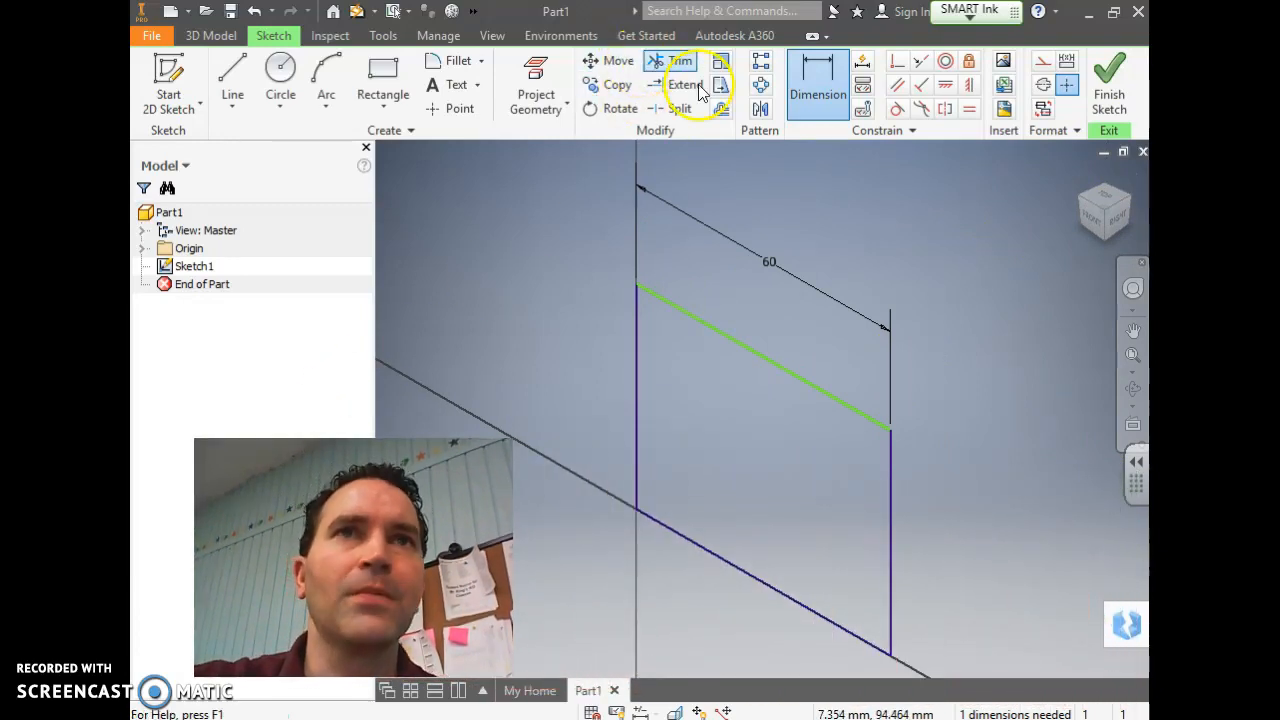
{"action": "left_click", "coordinate": [789, 106]}
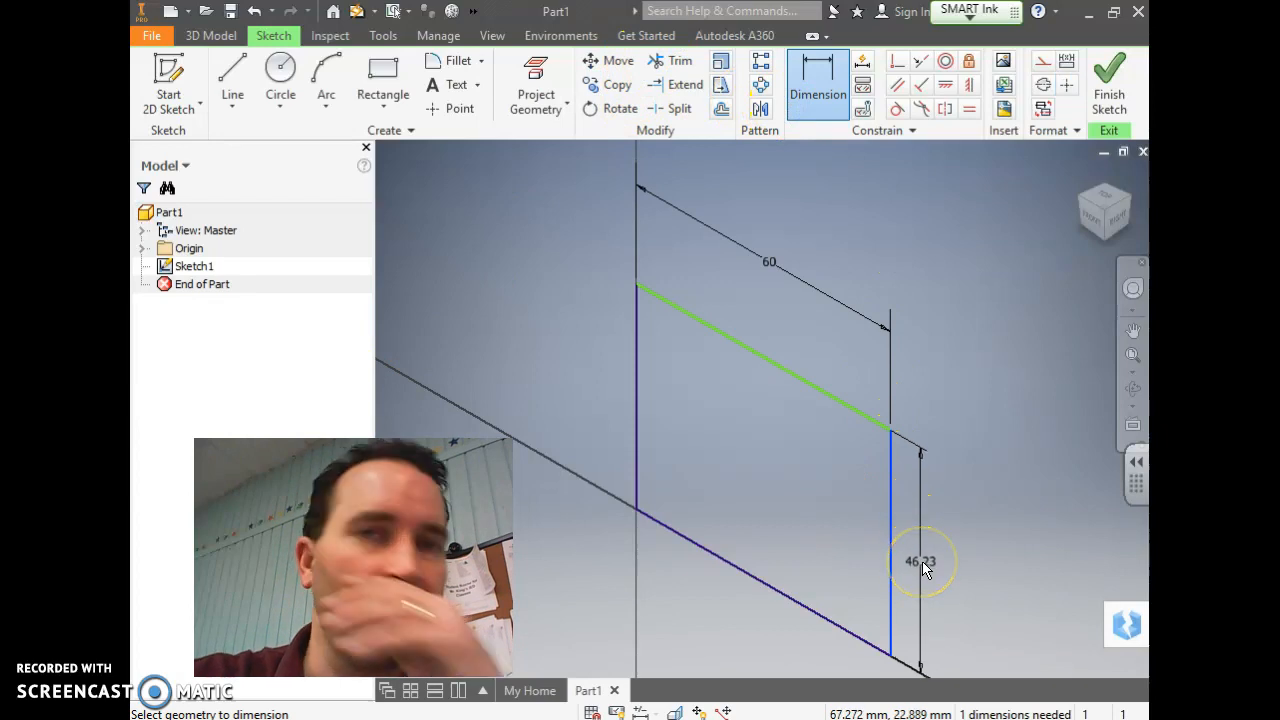
{"action": "left_click", "coordinate": [929, 564]}
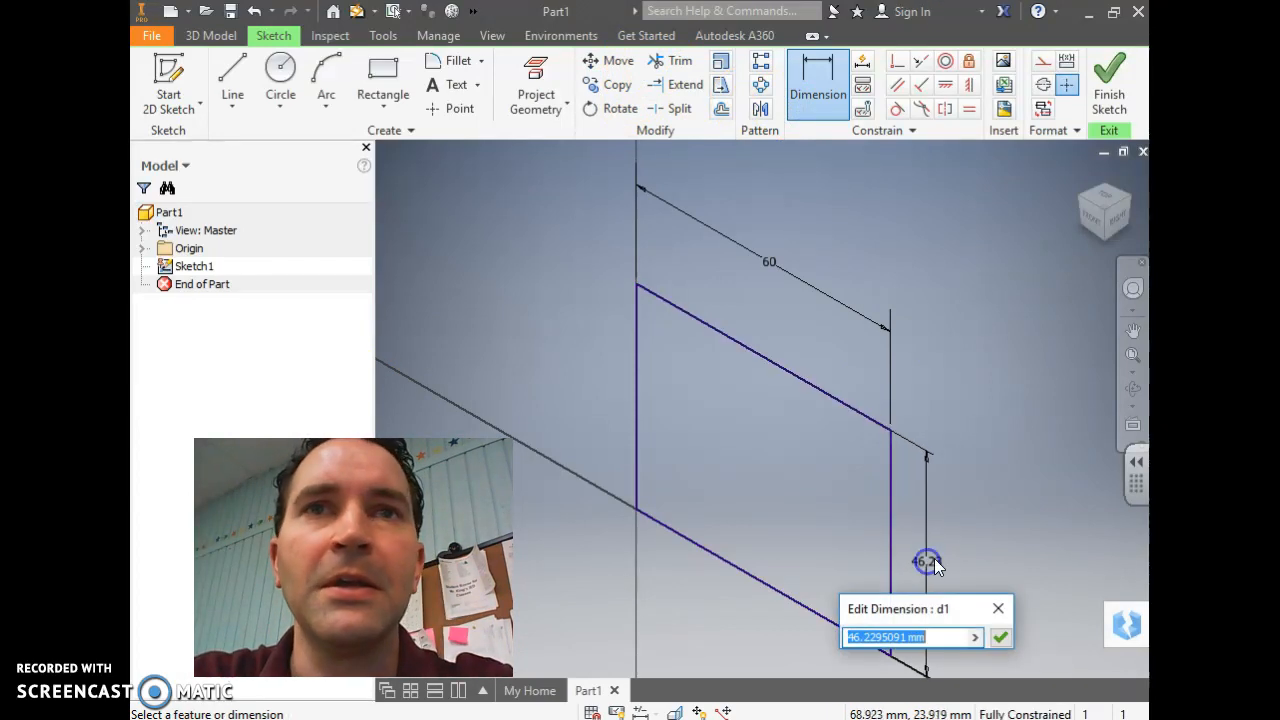
{"action": "type", "text": "60"}
{"action": "key", "text": "Return"}
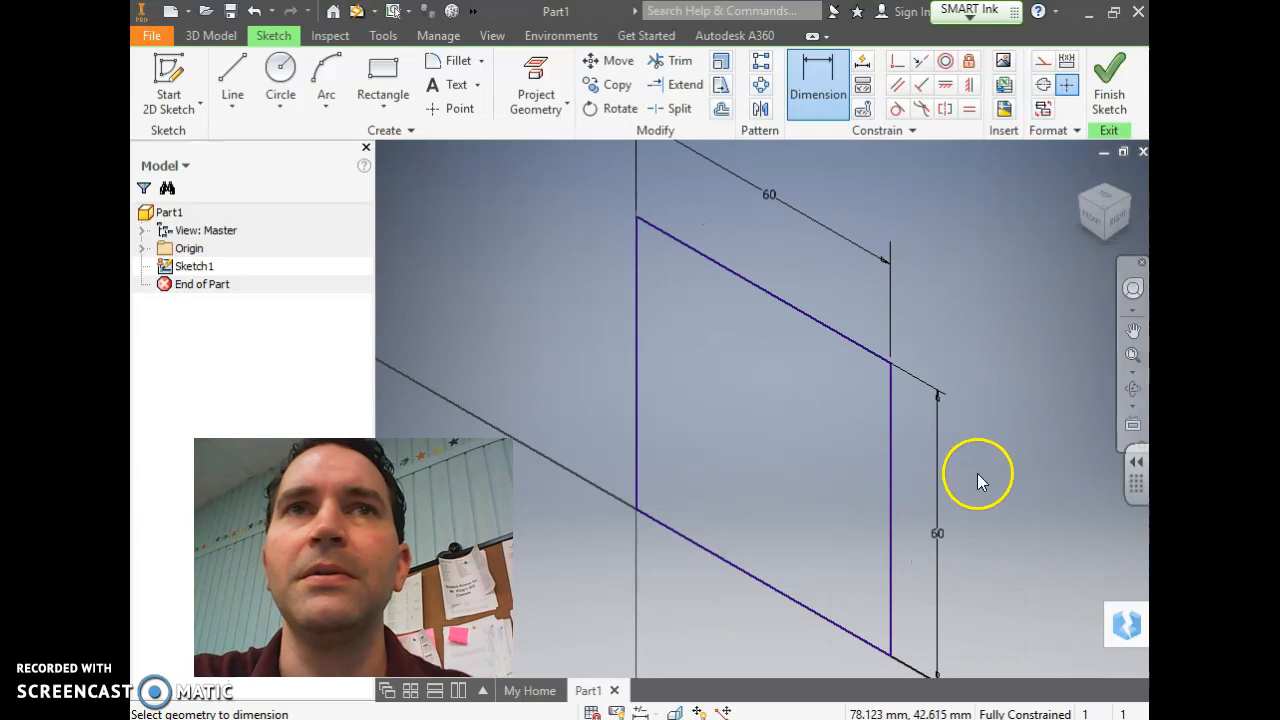
Restore the home view, check the printed cube tutorial in IPEVO Visualizer, and finish the sketch back in Inventor.
{"action": "left_click", "coordinate": [1082, 176]}
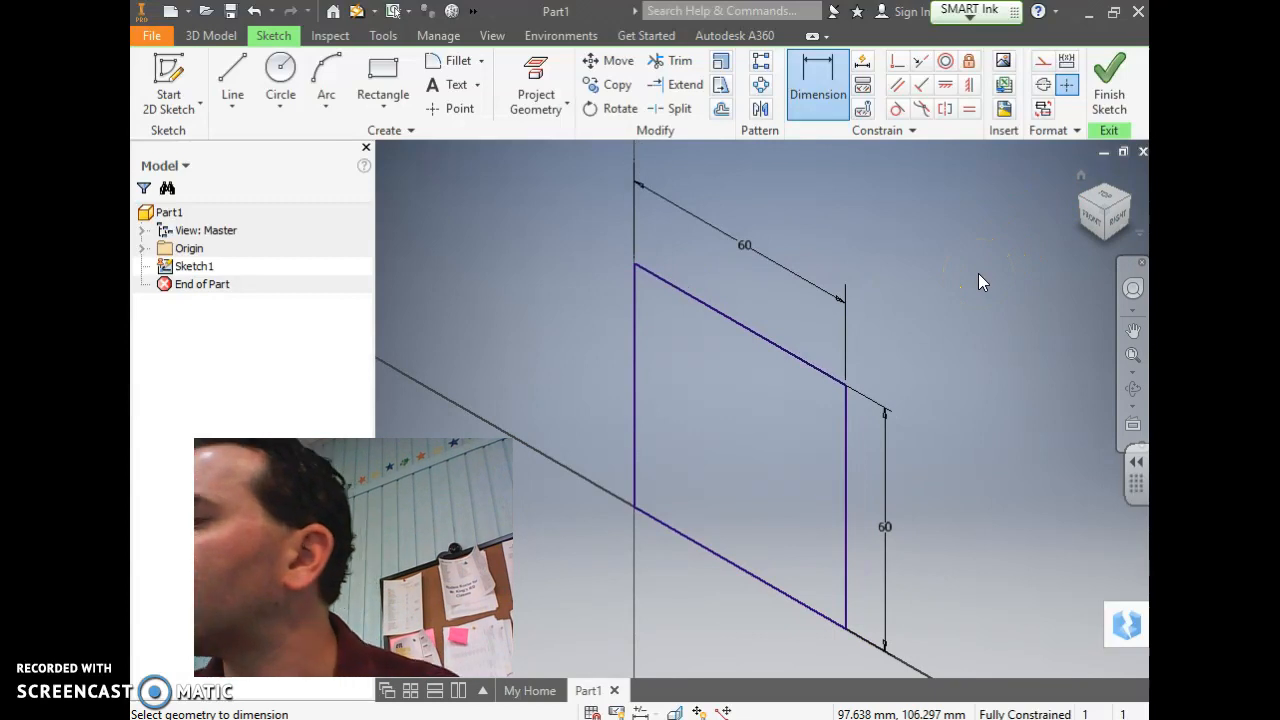
{"action": "key", "text": "alt+Tab"}
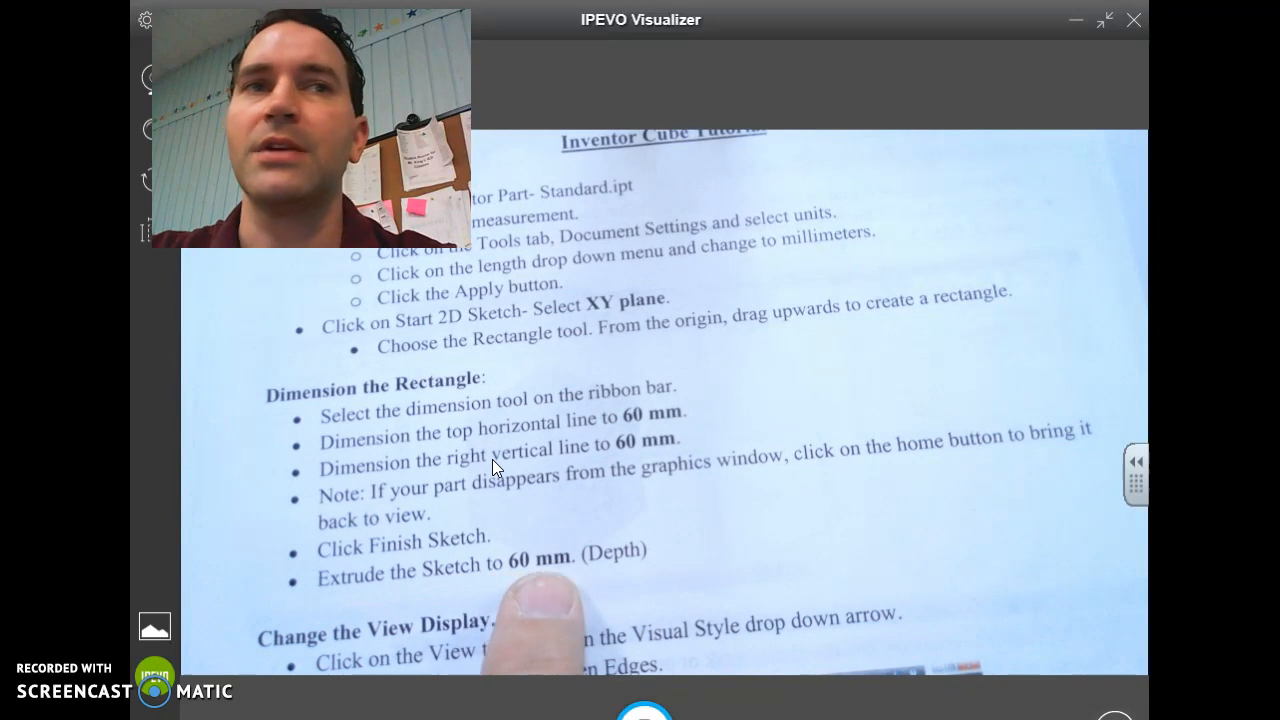
{"action": "left_click", "coordinate": [505, 452]}
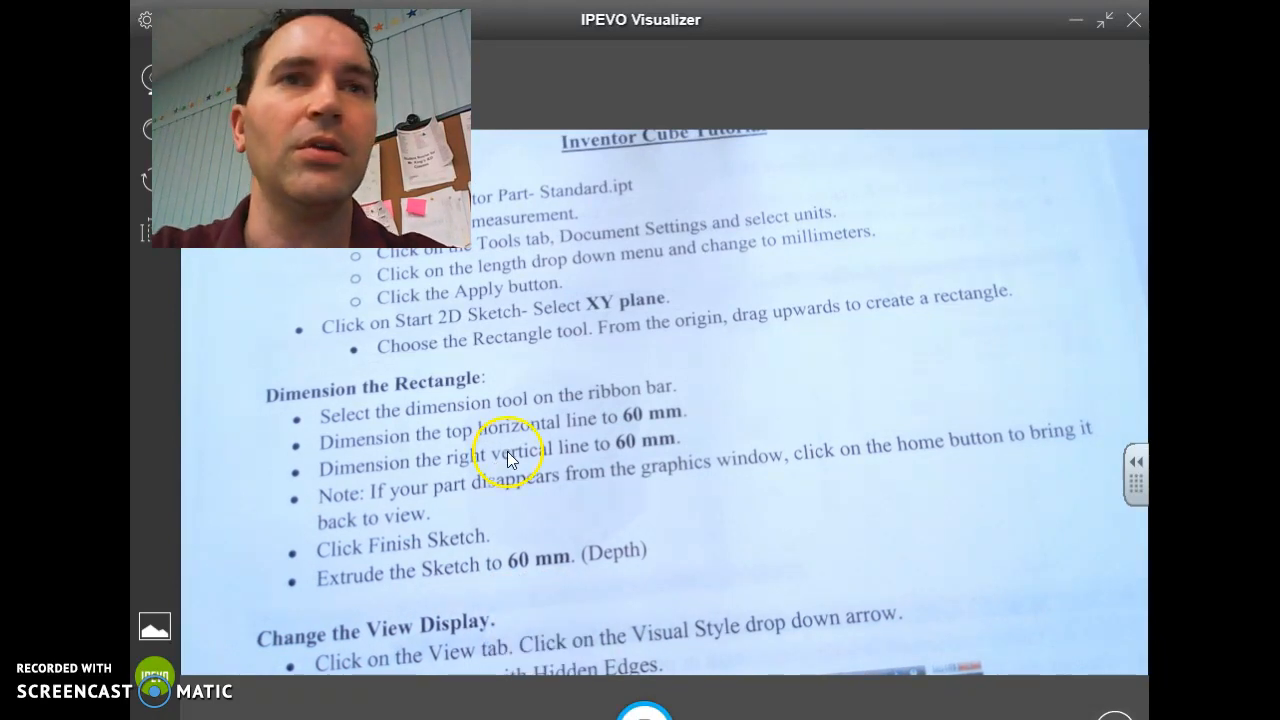
{"action": "key", "text": "alt+Tab"}
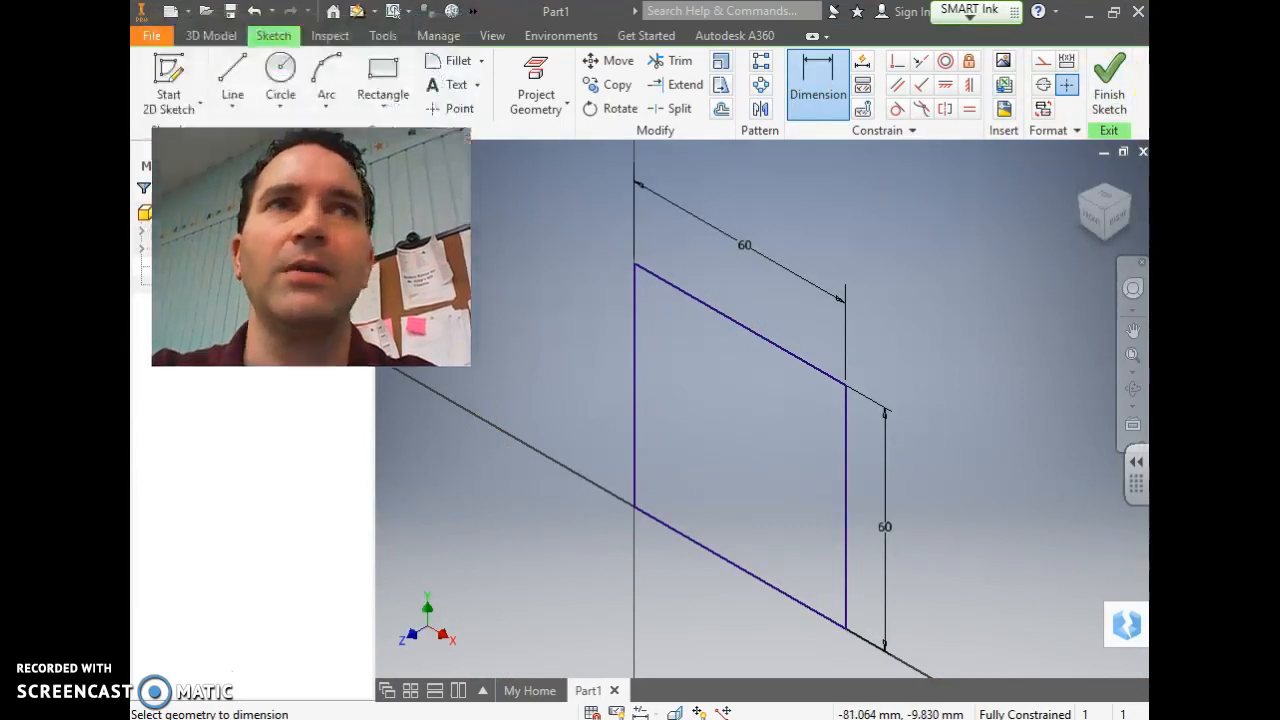
{"action": "left_click", "coordinate": [1120, 100]}
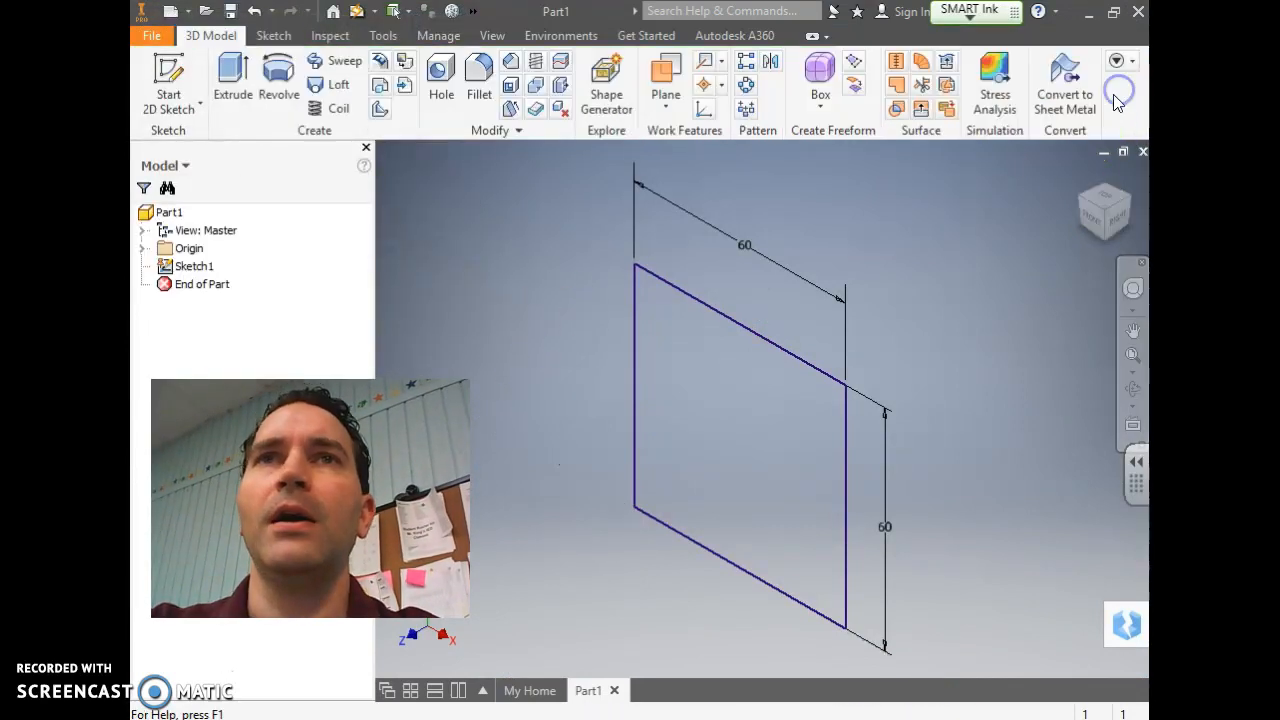
Extrude the square sketch profile 60 mm to form the cube.
{"action": "left_click", "coordinate": [247, 75]}
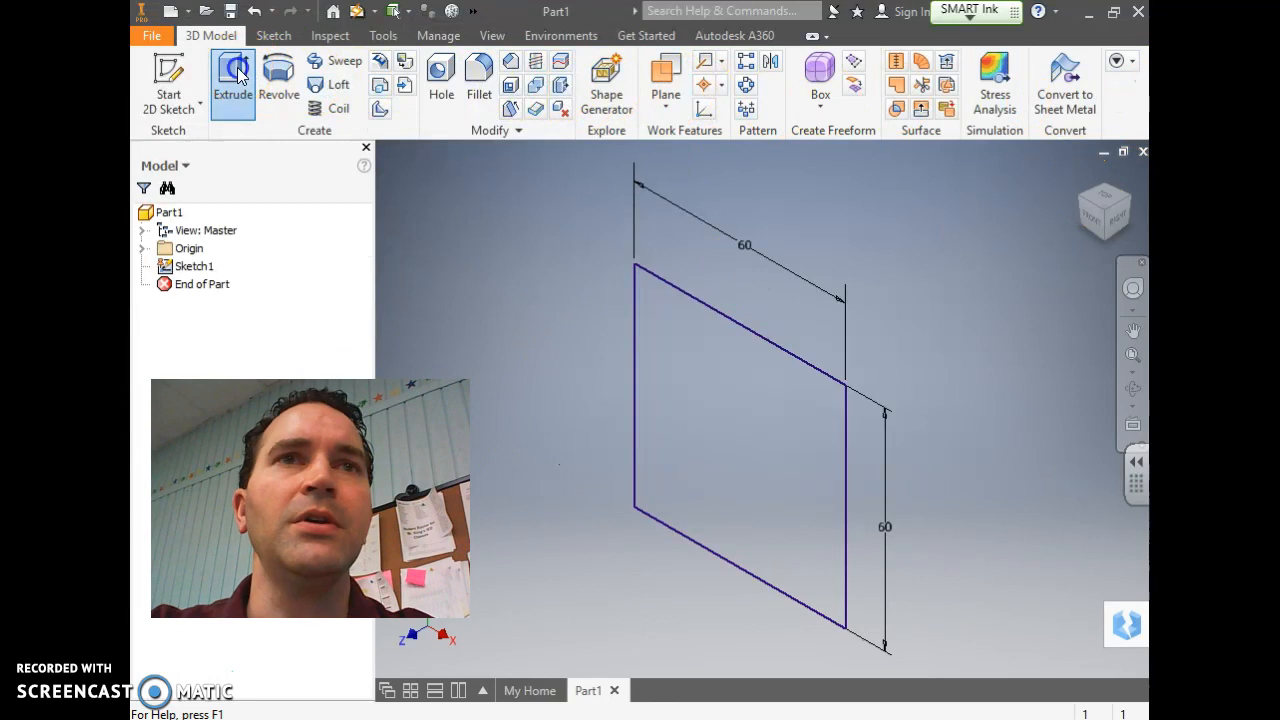
{"action": "left_click", "coordinate": [713, 466]}
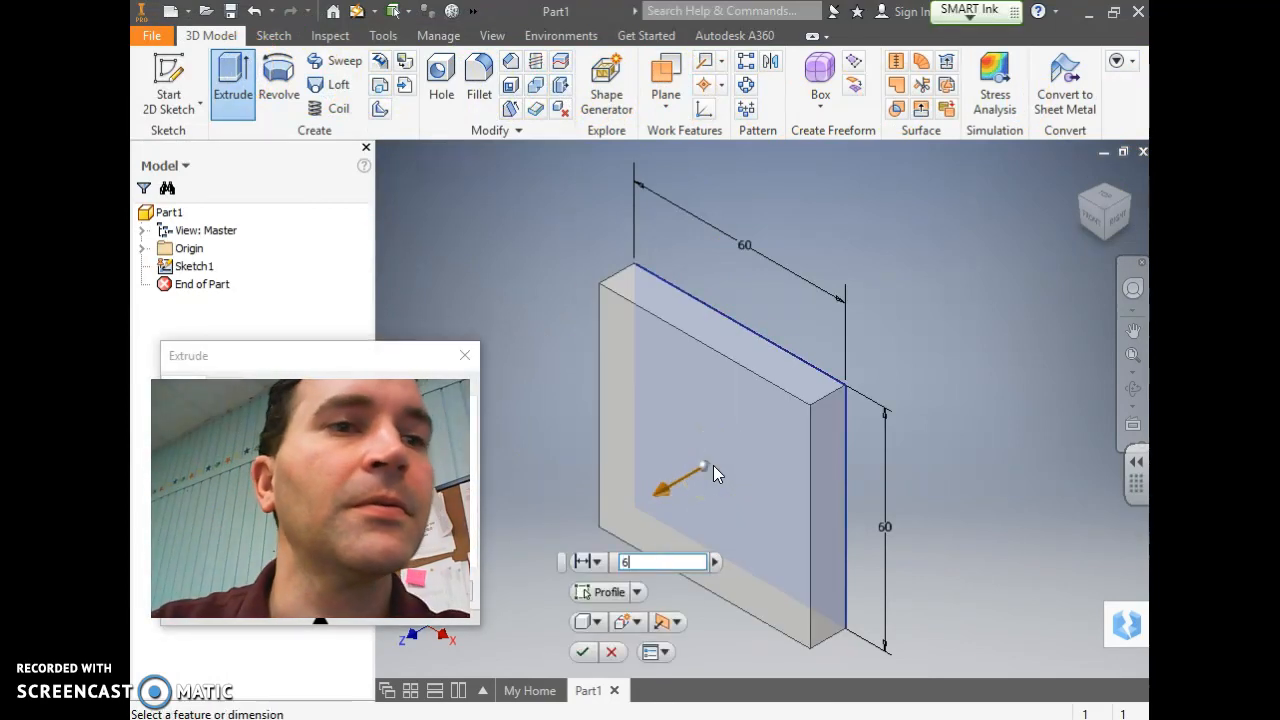
{"action": "type", "text": "60"}
{"action": "left_click", "coordinate": [711, 506]}
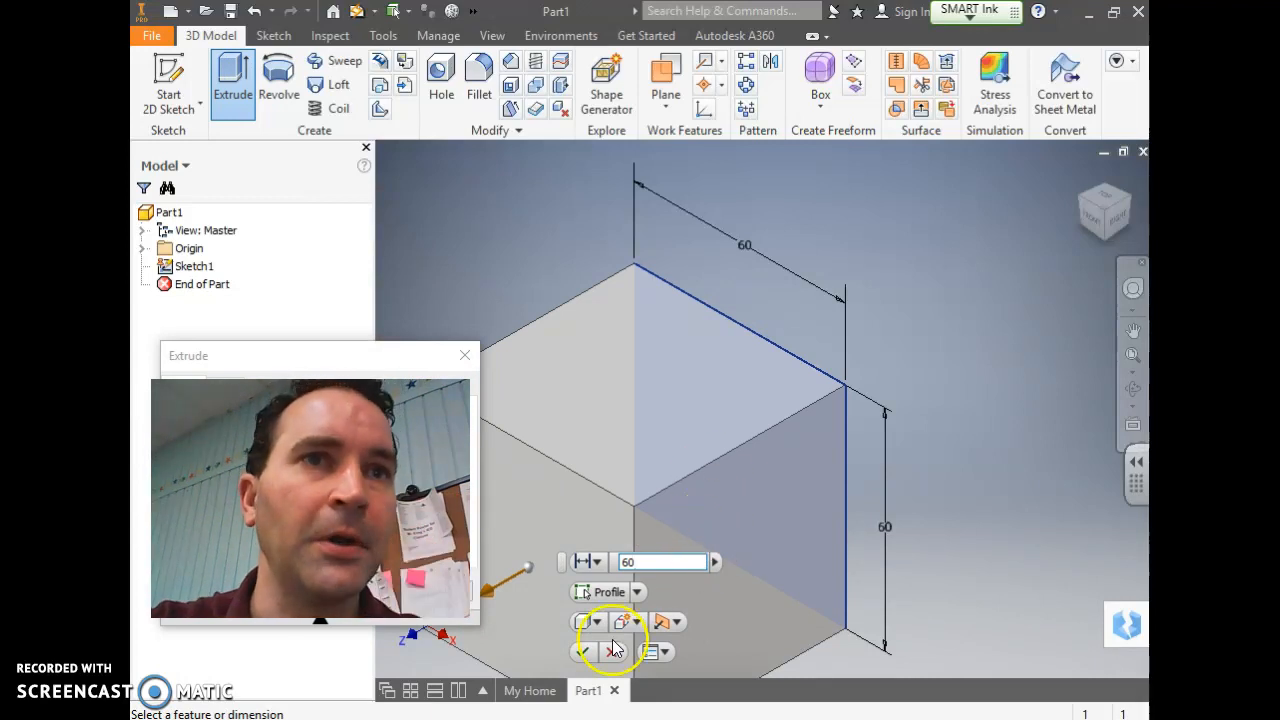
{"action": "left_click", "coordinate": [582, 651]}
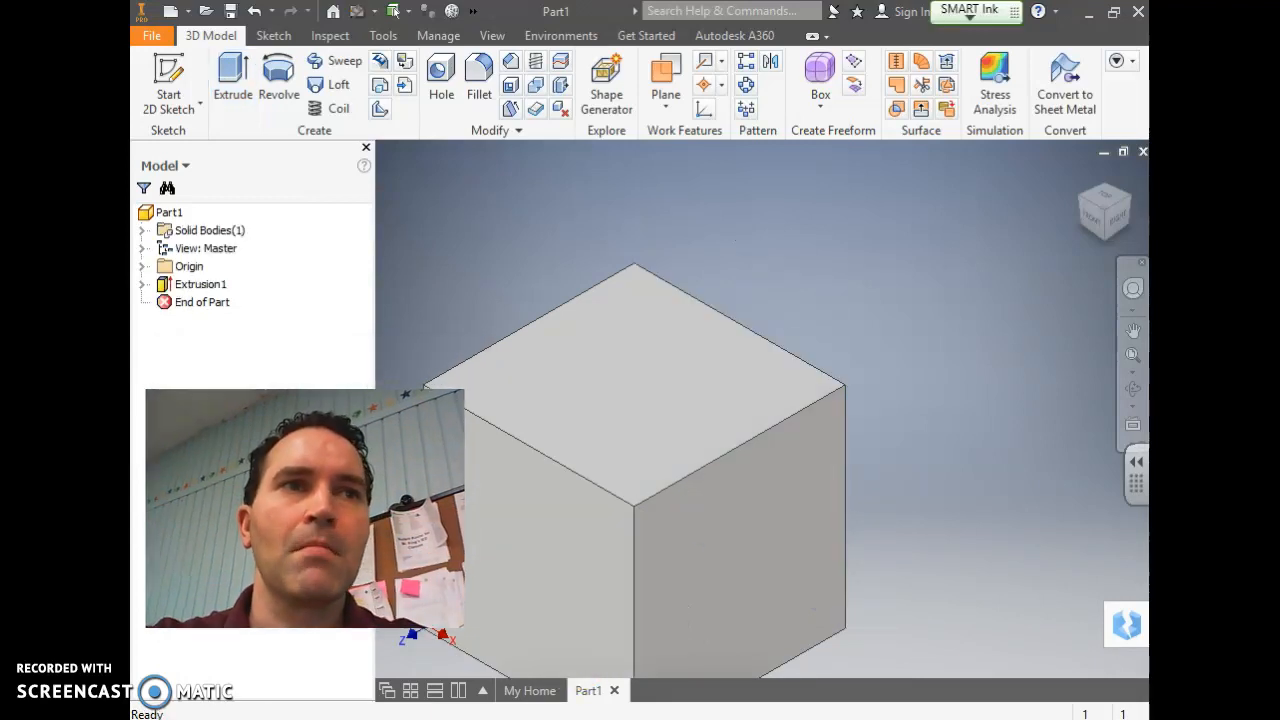
{"action": "left_click", "coordinate": [1080, 184]}
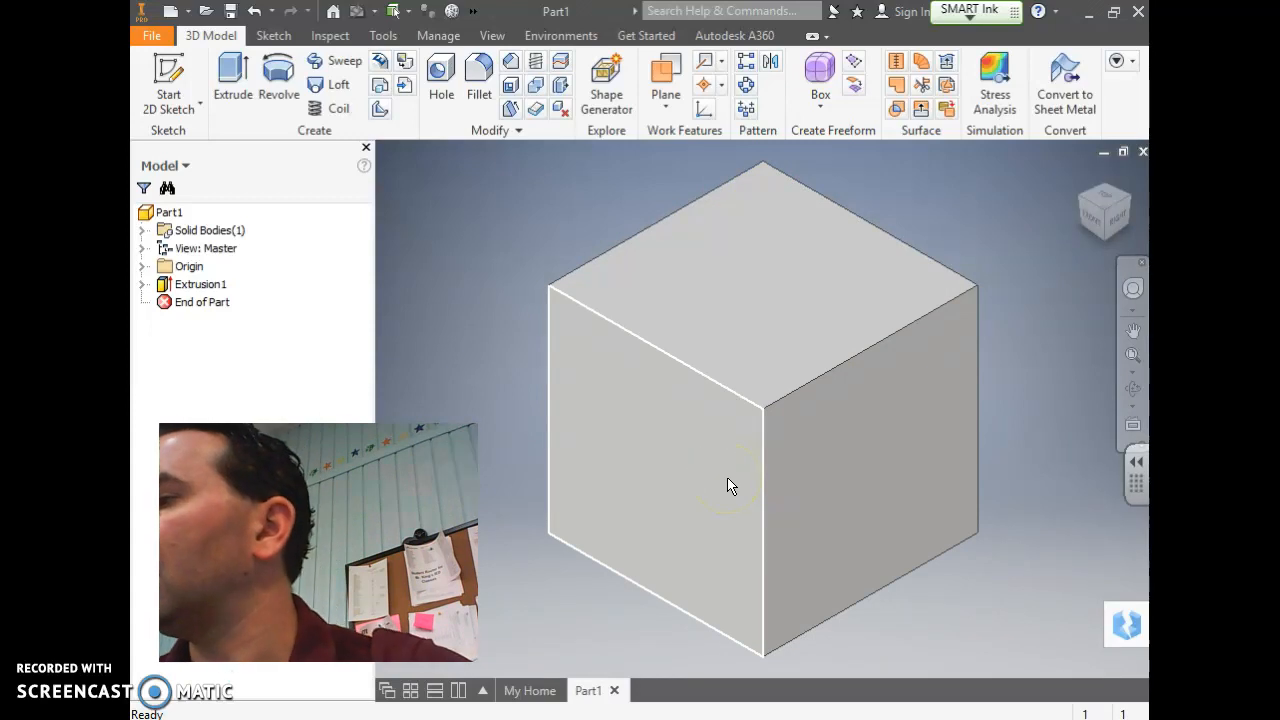
Consult the view display instructions in IPEVO Visualizer and set Inventor's visual style to Wireframe with Hidden Edges.
{"action": "key", "text": "alt+Tab"}
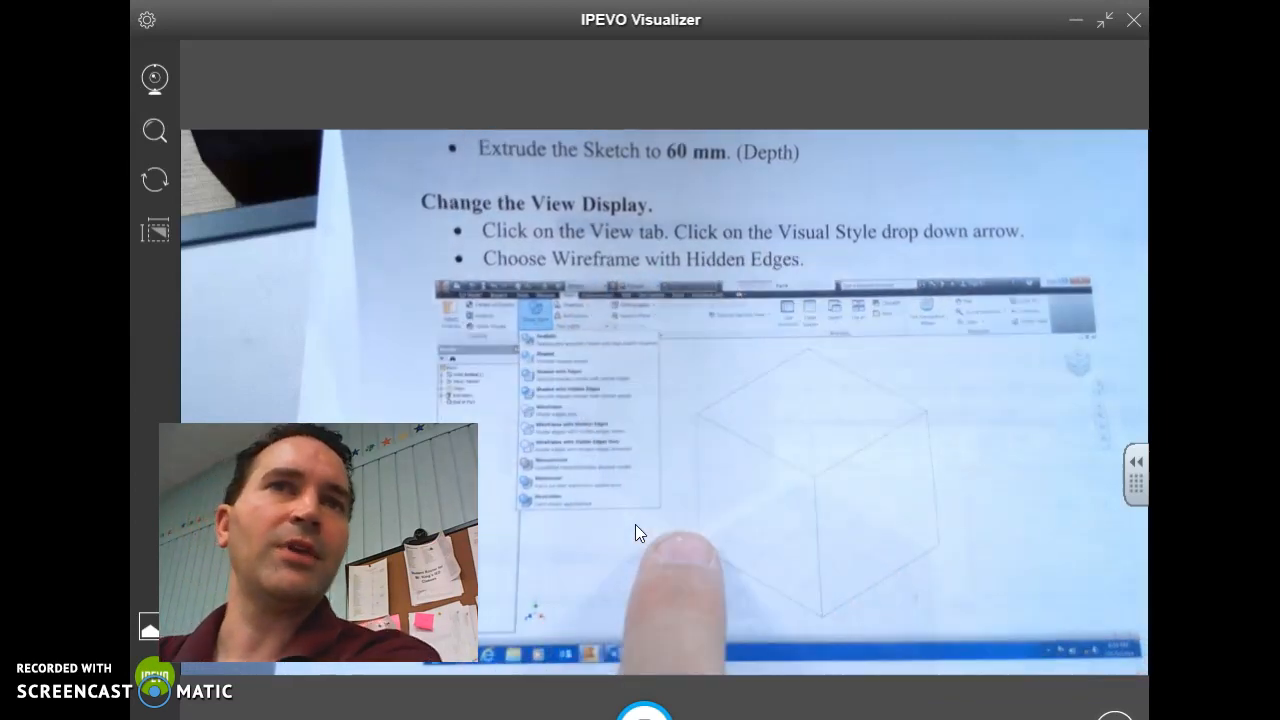
{"action": "key", "text": "alt+Tab"}
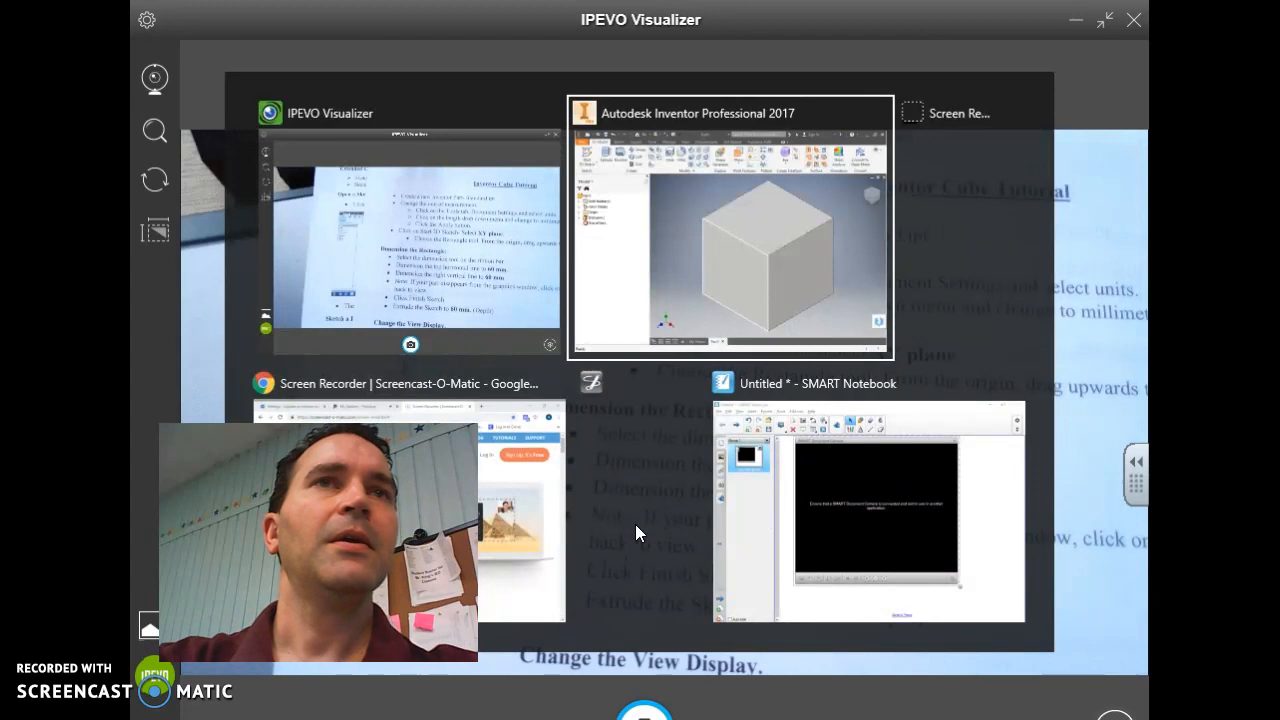
{"action": "left_click", "coordinate": [490, 37]}
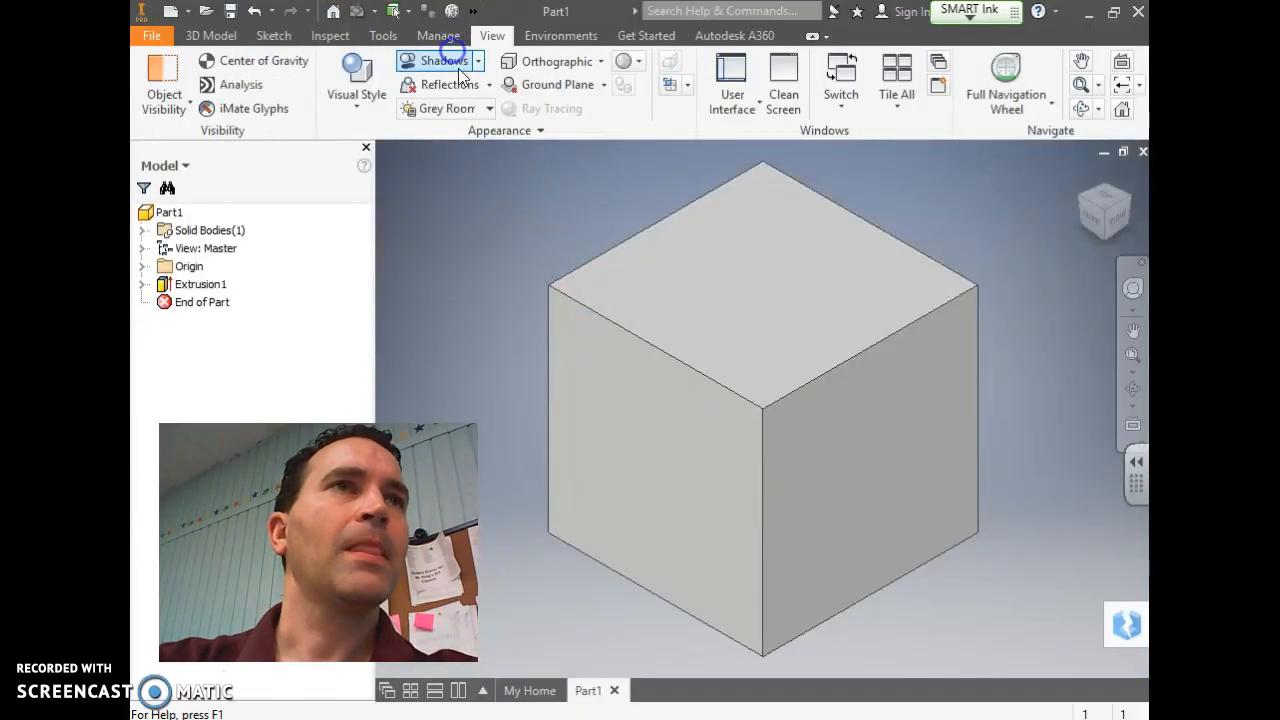
{"action": "left_click", "coordinate": [355, 90]}
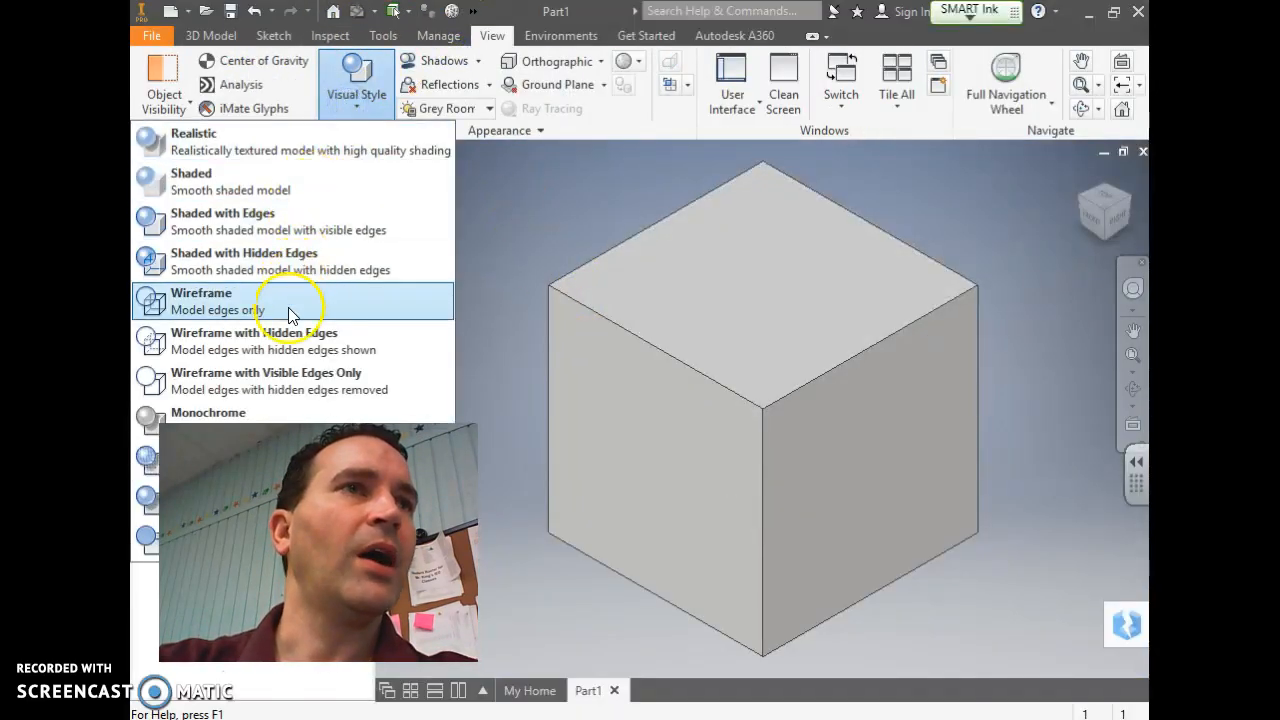
{"action": "left_click", "coordinate": [290, 336]}
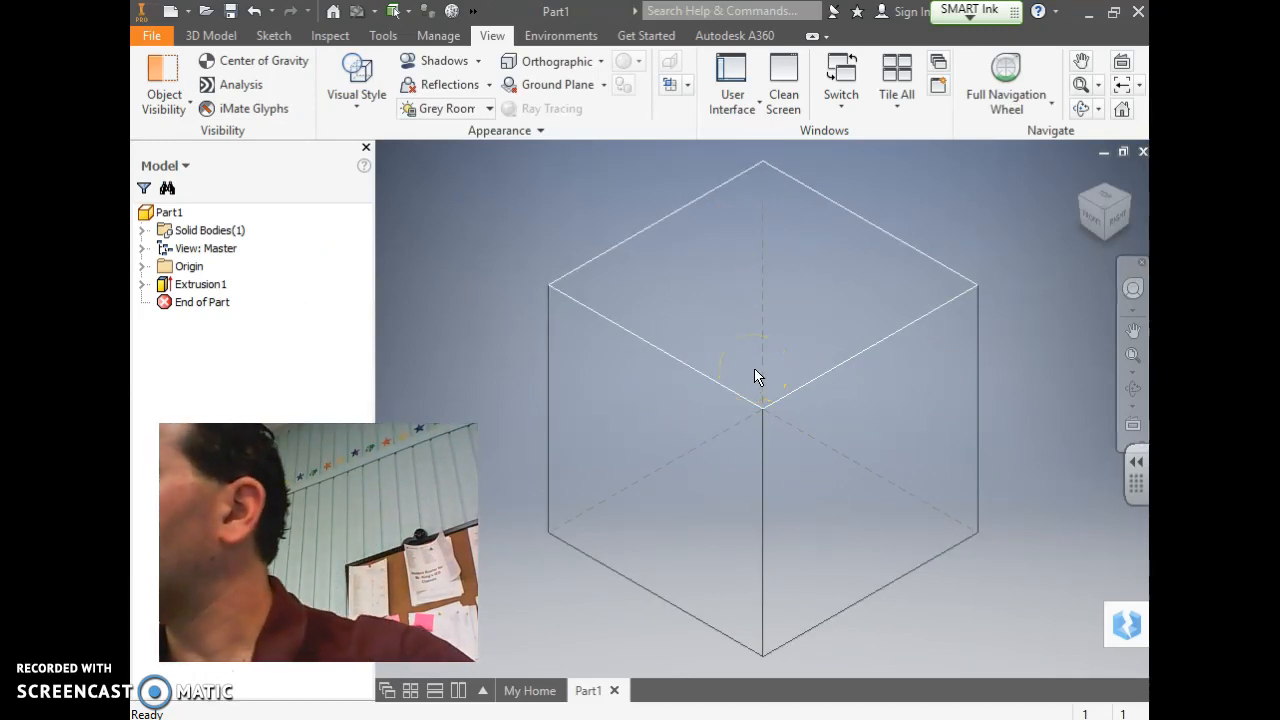
Consult the corner-rounding instructions in IPEVO Visualizer and start the Fillet tool in Inventor with its dialog expanded.
{"action": "left_click", "coordinate": [785, 402]}
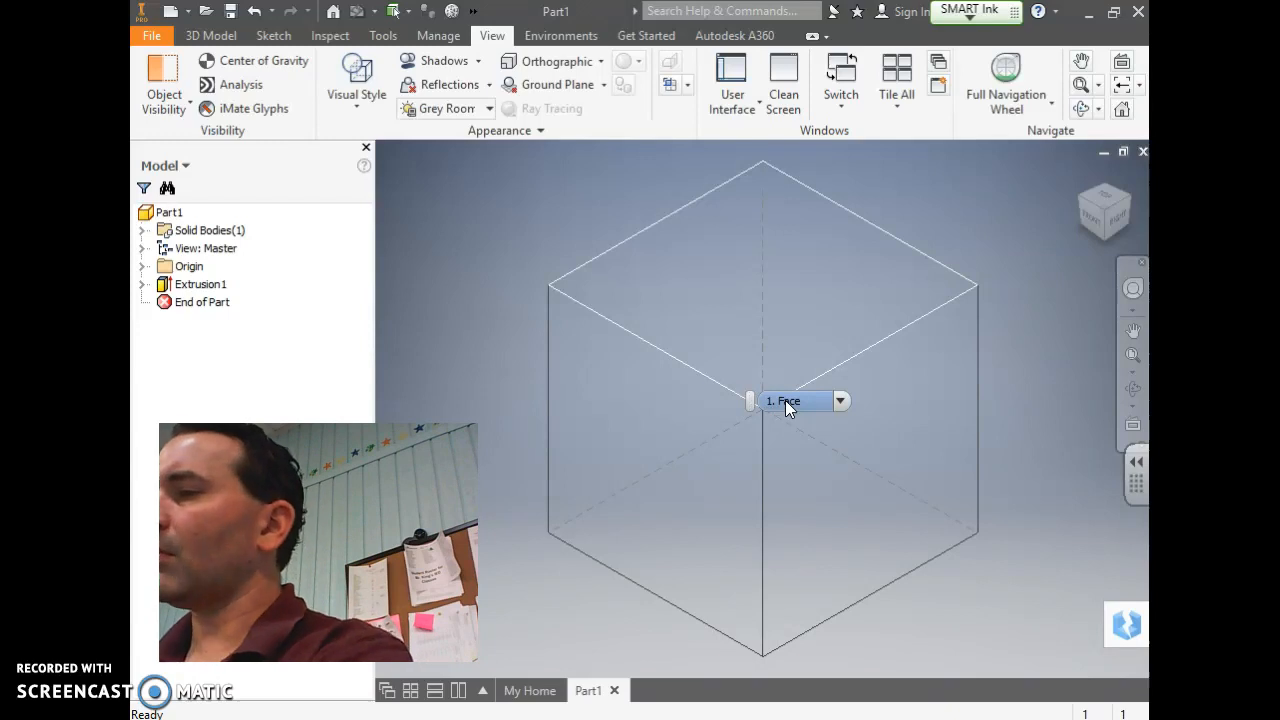
{"action": "key", "text": "alt+Tab"}
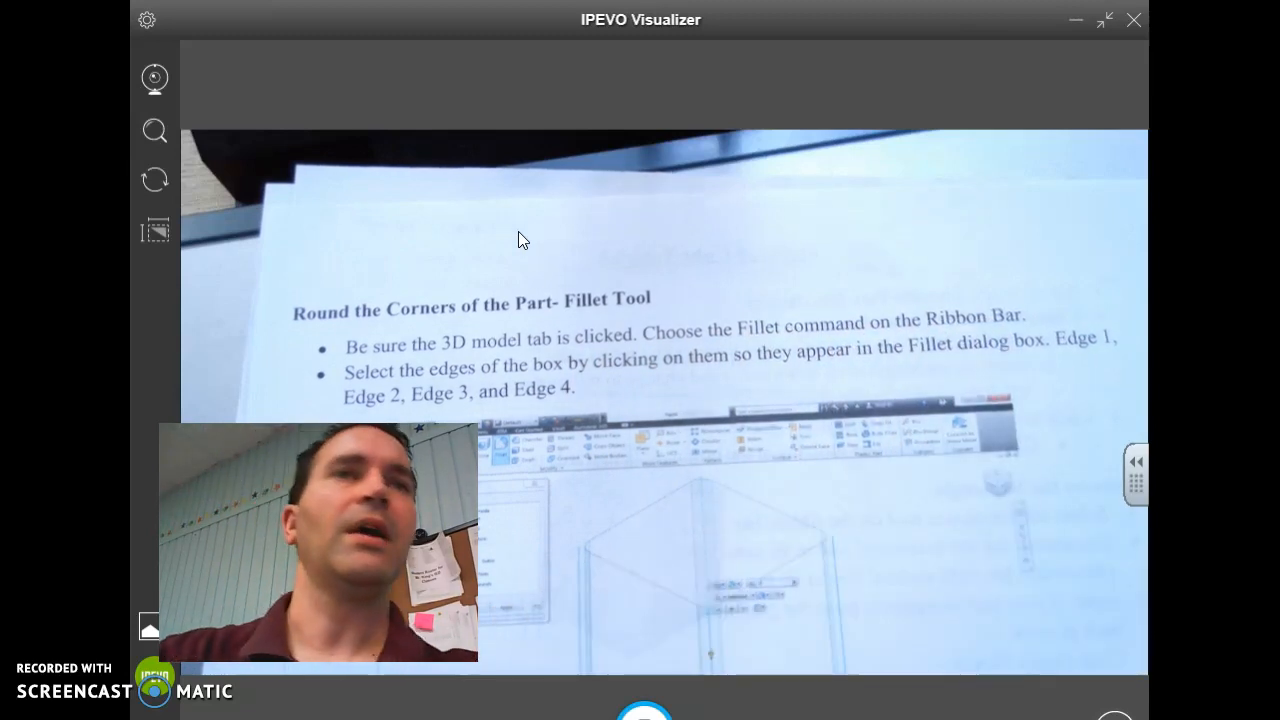
{"action": "key", "text": "alt+Tab"}
{"action": "left_click", "coordinate": [211, 35]}
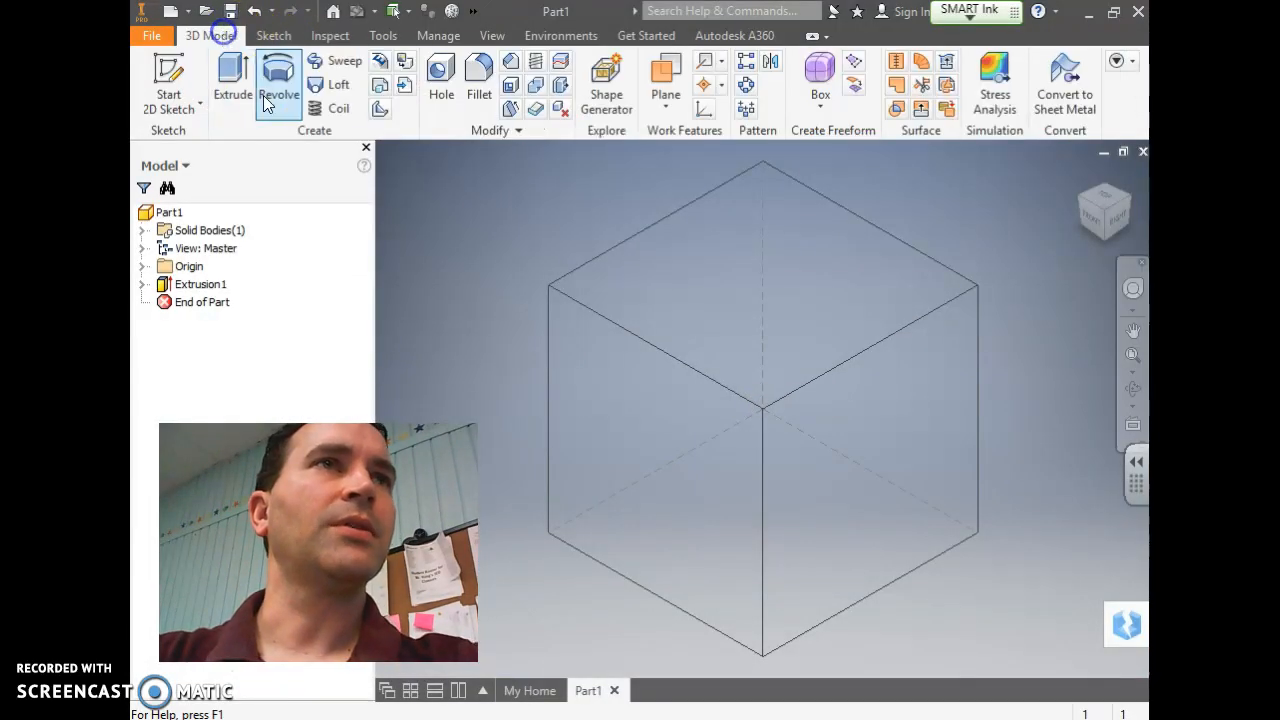
{"action": "left_click", "coordinate": [478, 82]}
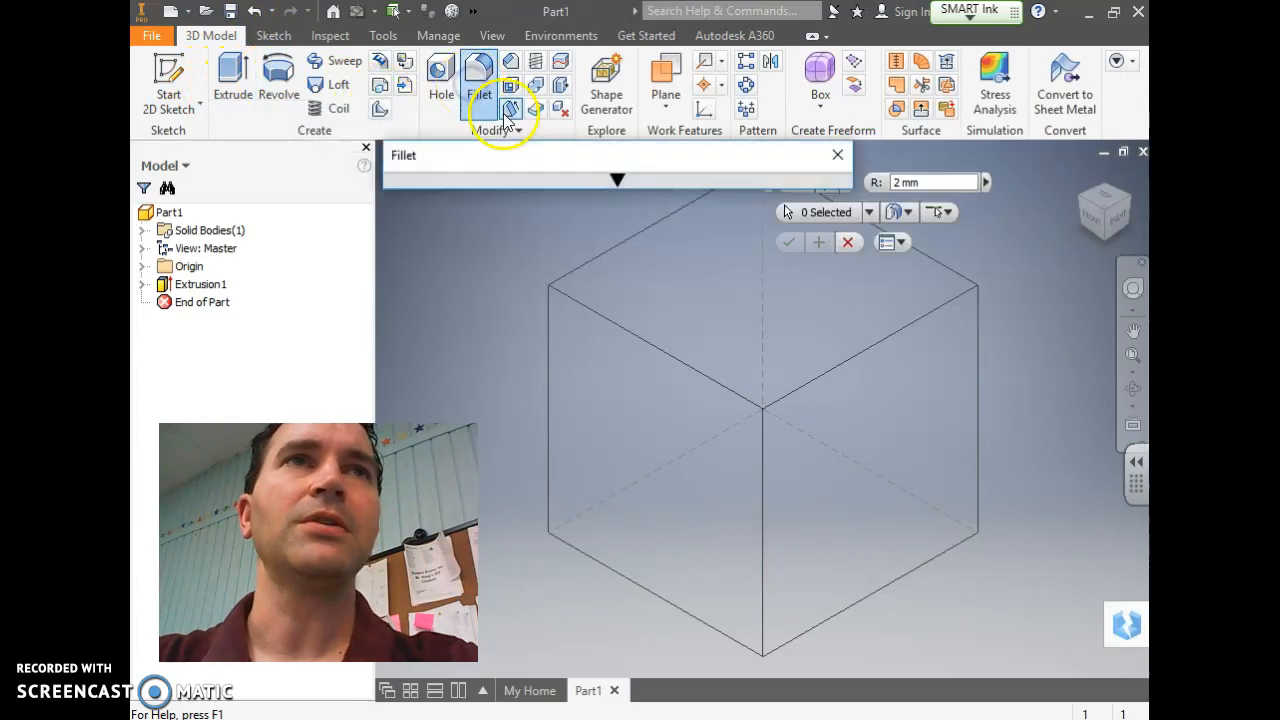
{"action": "left_click", "coordinate": [628, 182]}
{"action": "left_click_drag", "start_coordinate": [622, 166], "coordinate": [447, 110]}
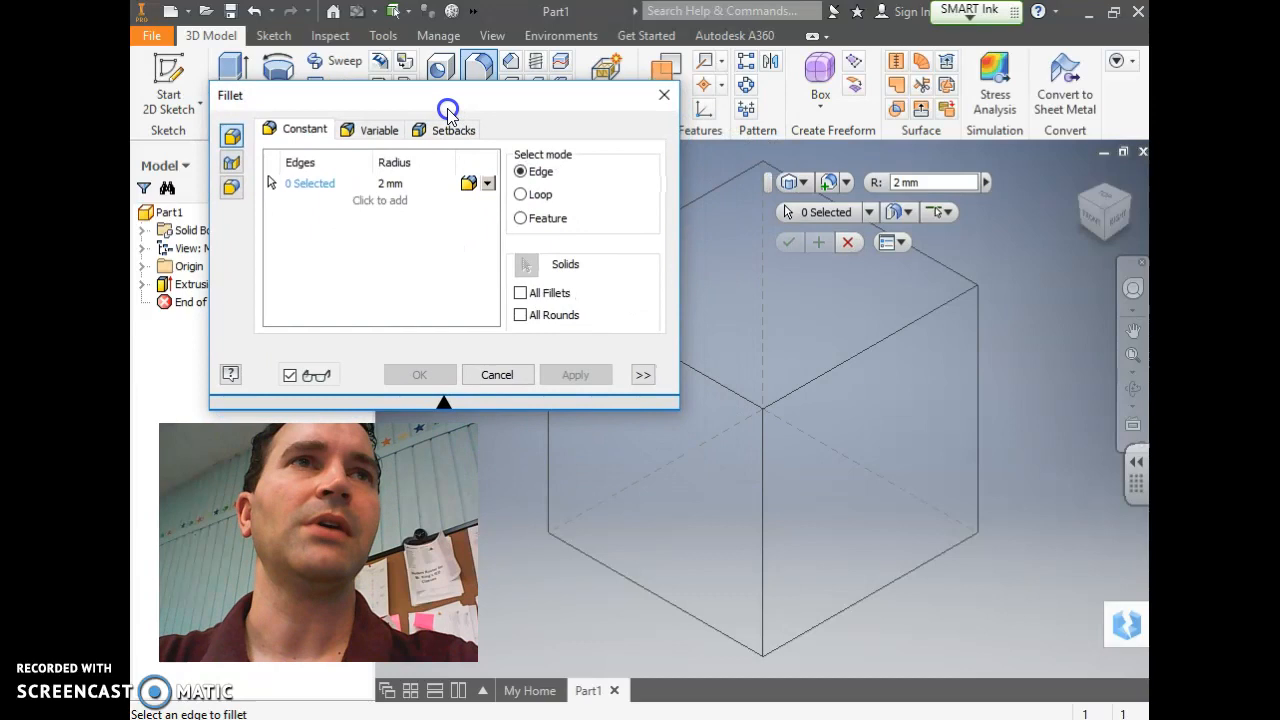
{"action": "key", "text": "alt+Tab"}
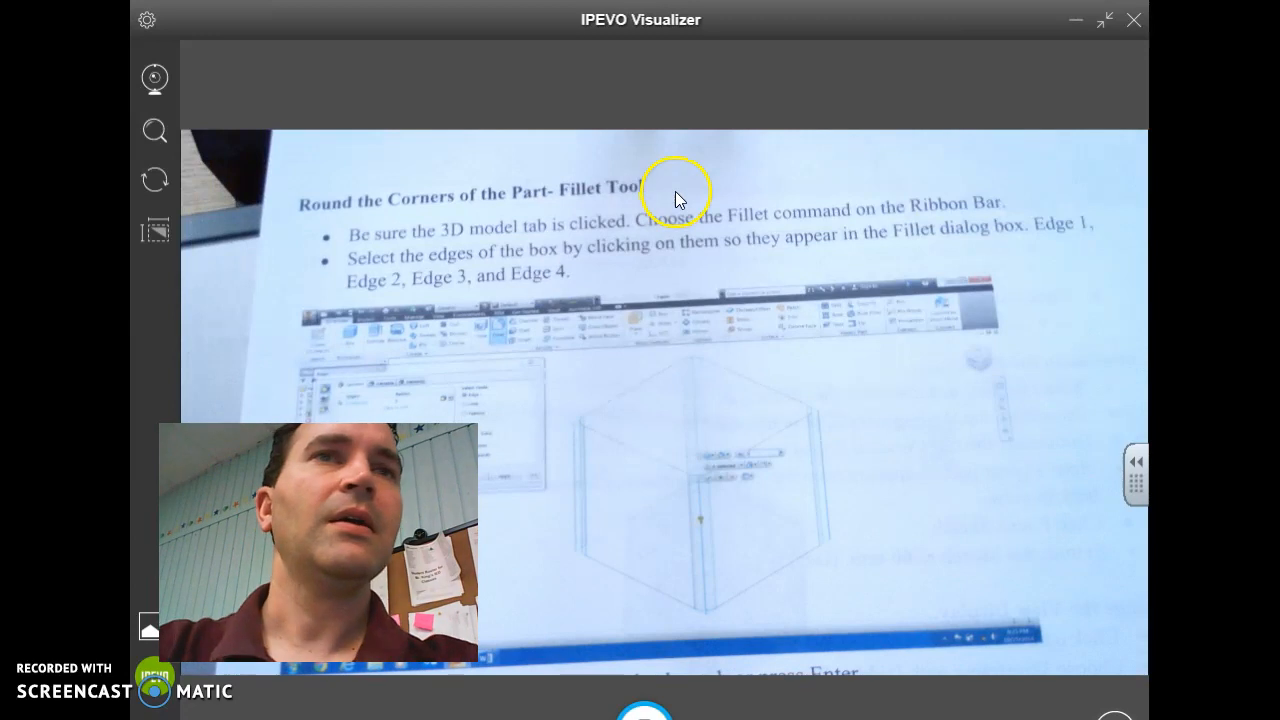
{"action": "key", "text": "alt+Tab"}
Fillet the cube's four vertical edges with a constant radius of 5 mm.
{"action": "left_click_drag", "start_coordinate": [448, 94], "coordinate": [384, 81]}
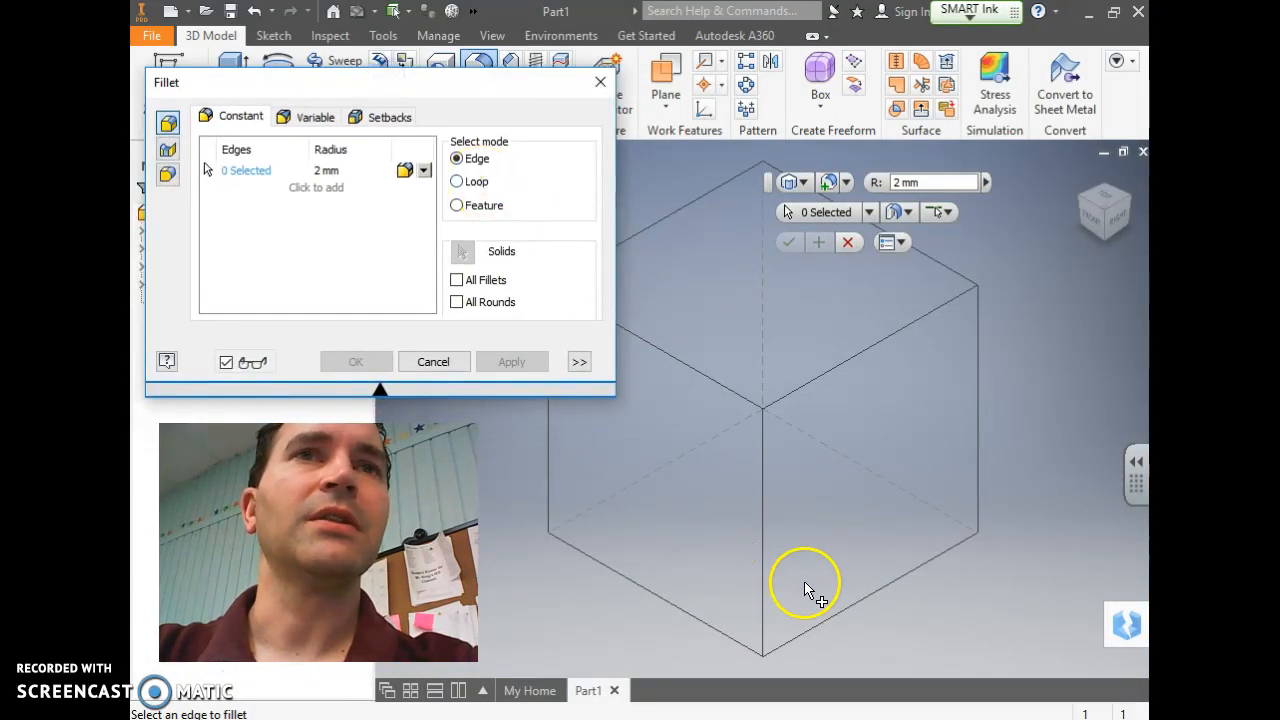
{"action": "left_click", "coordinate": [760, 540]}
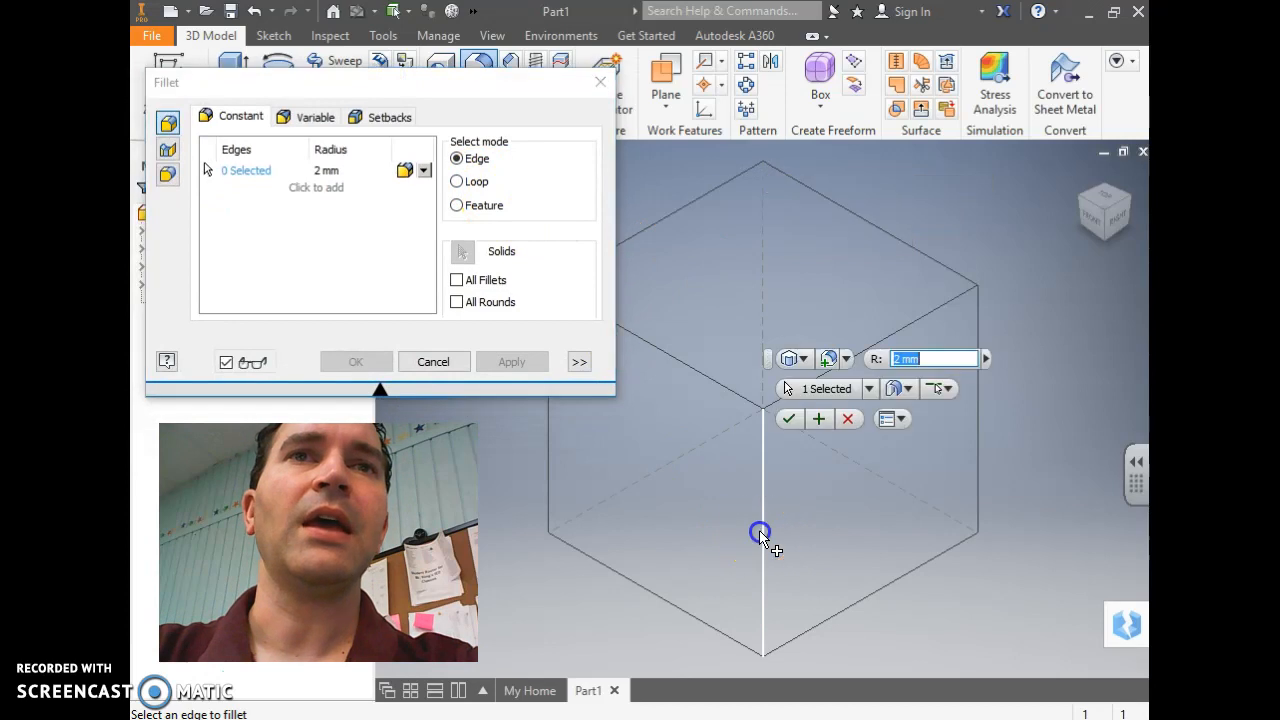
{"action": "left_click", "coordinate": [979, 441]}
{"action": "left_click", "coordinate": [762, 277]}
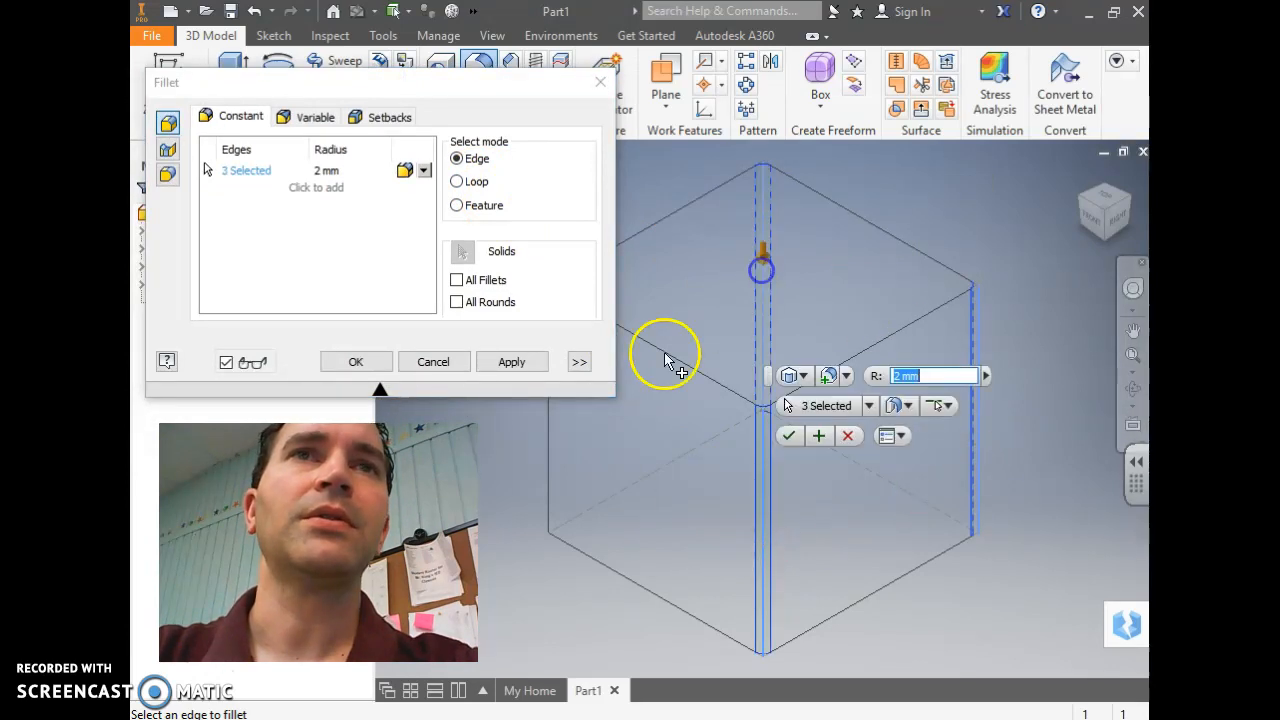
{"action": "left_click", "coordinate": [548, 434]}
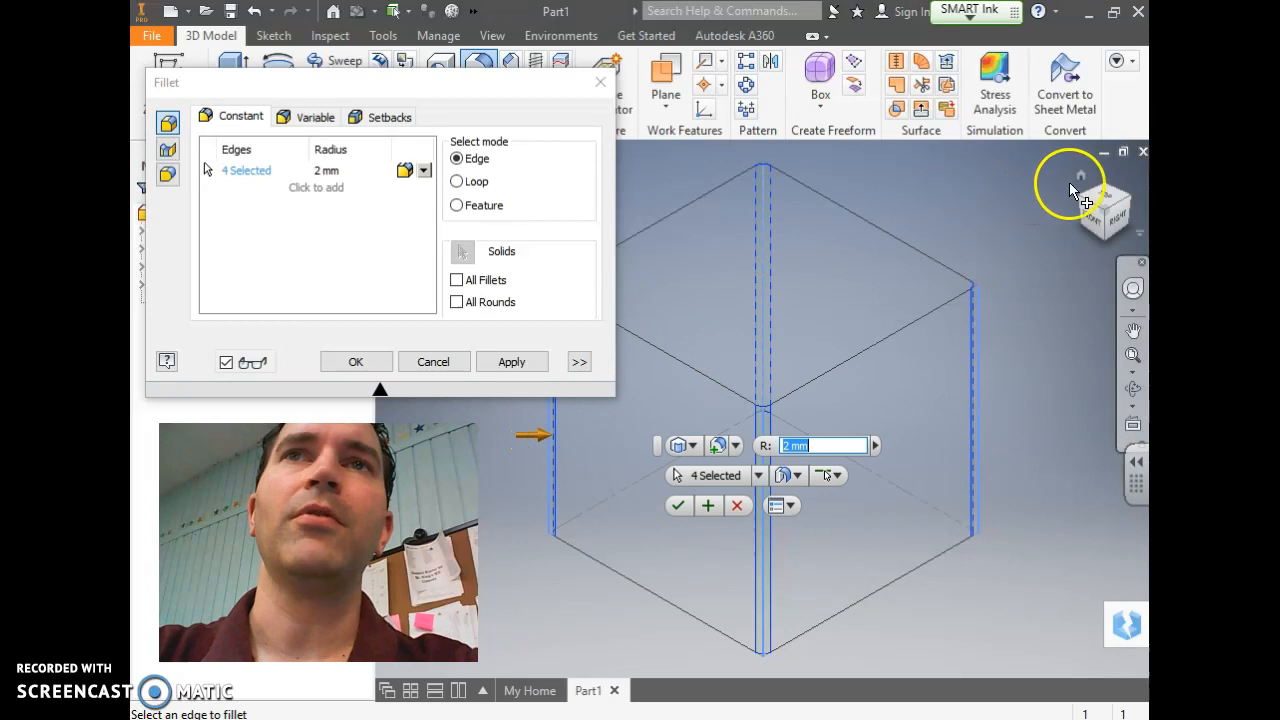
{"action": "left_click_drag", "start_coordinate": [548, 113], "coordinate": [497, 46]}
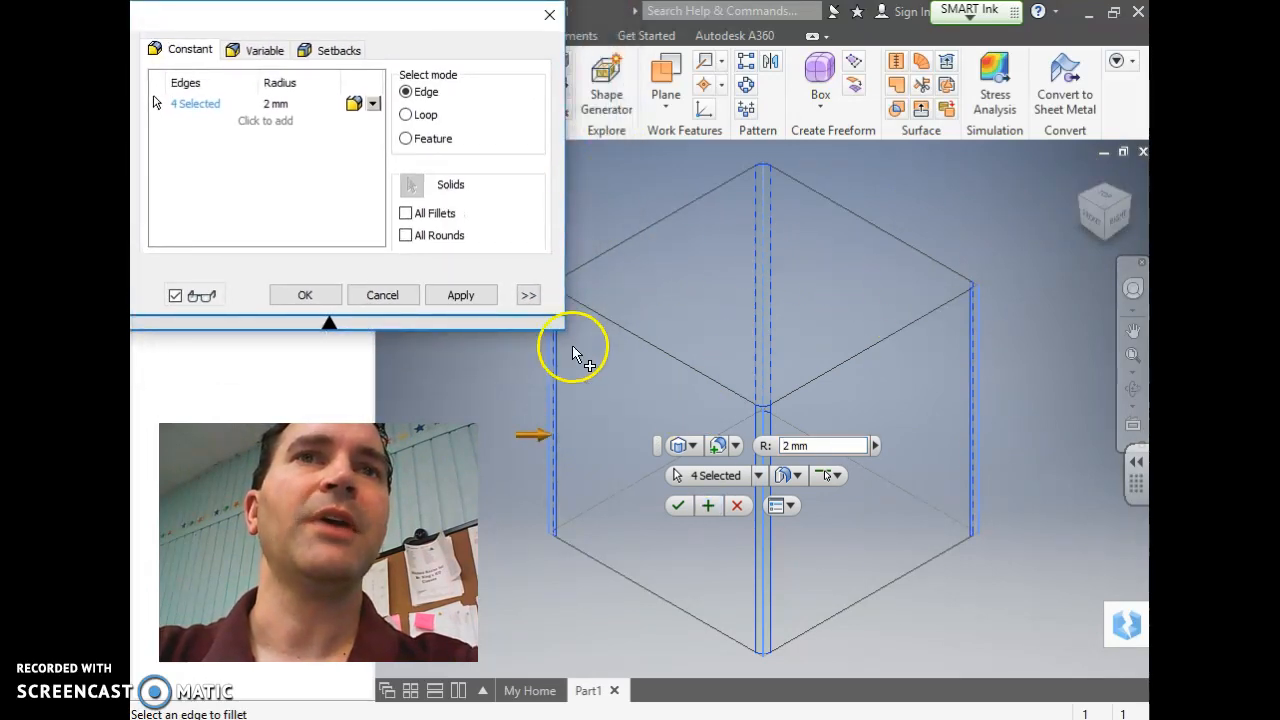
{"action": "left_click_drag", "start_coordinate": [515, 148], "coordinate": [580, 65]}
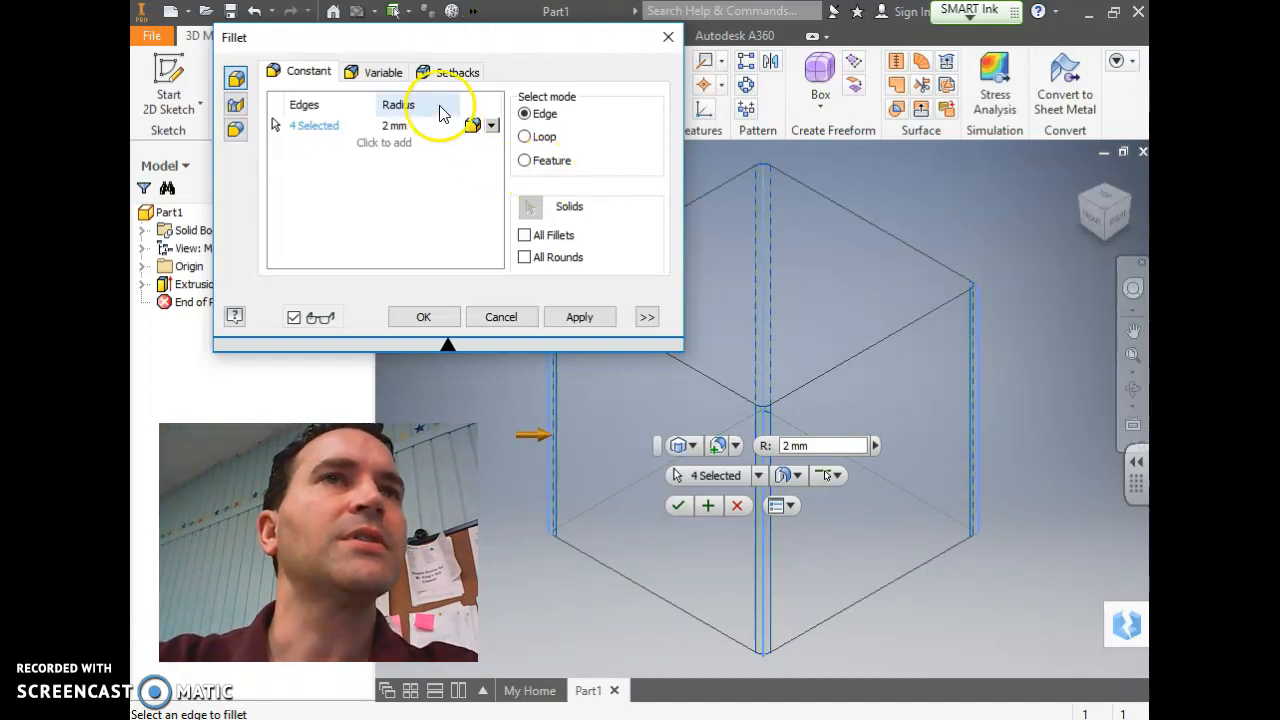
{"action": "left_click", "coordinate": [818, 446]}
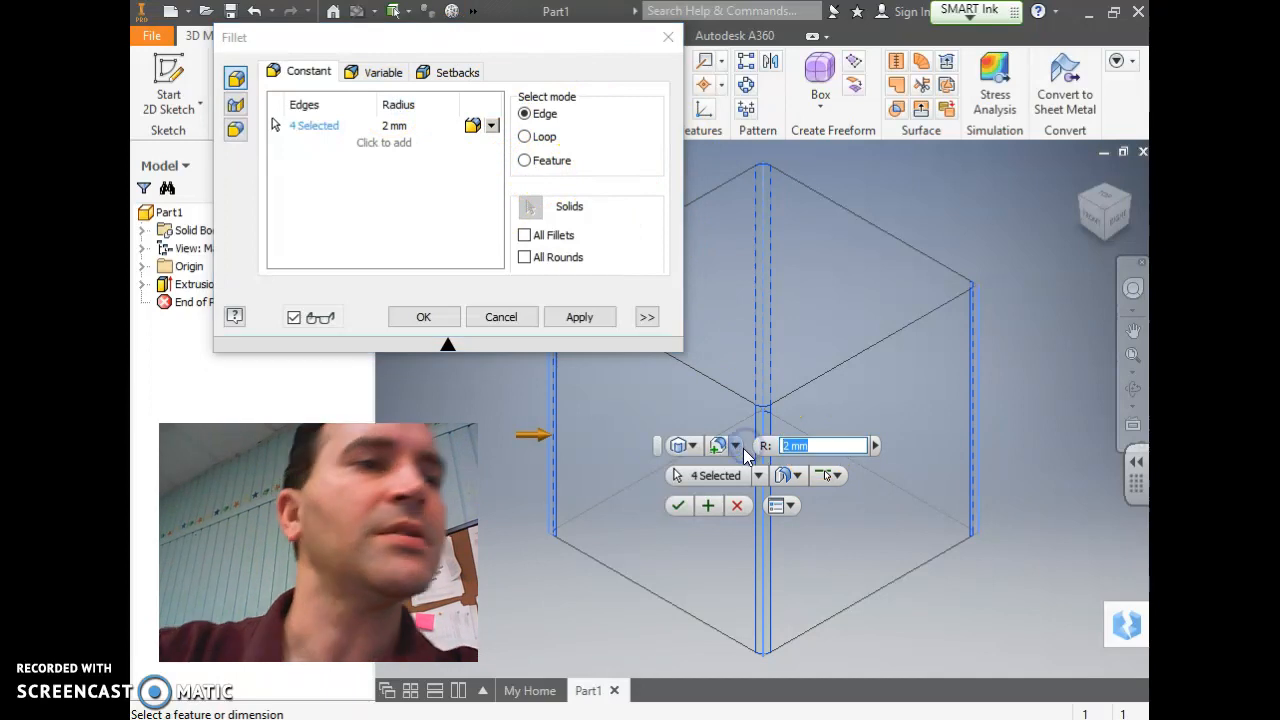
{"action": "type", "text": "5"}
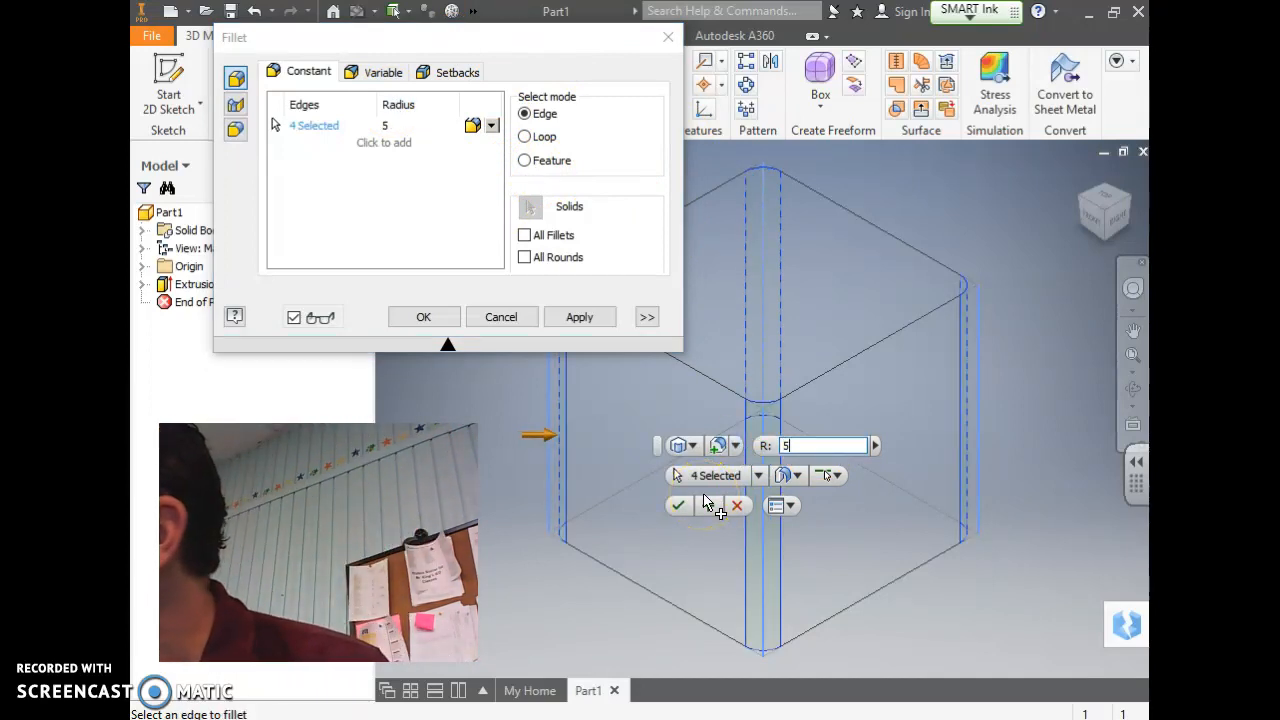
{"action": "left_click", "coordinate": [695, 535]}
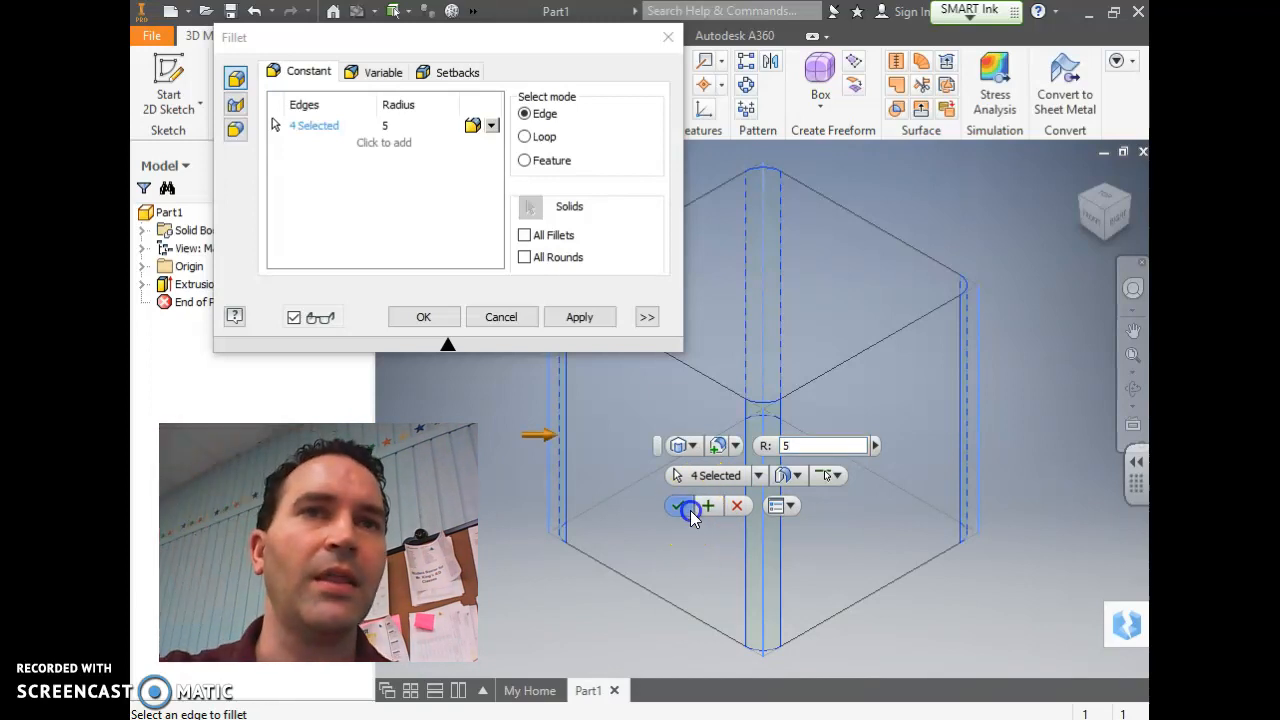
{"action": "left_click", "coordinate": [688, 508]}
Set the visual style of the filleted cube to Shaded with Edges.
{"action": "left_click", "coordinate": [760, 432]}
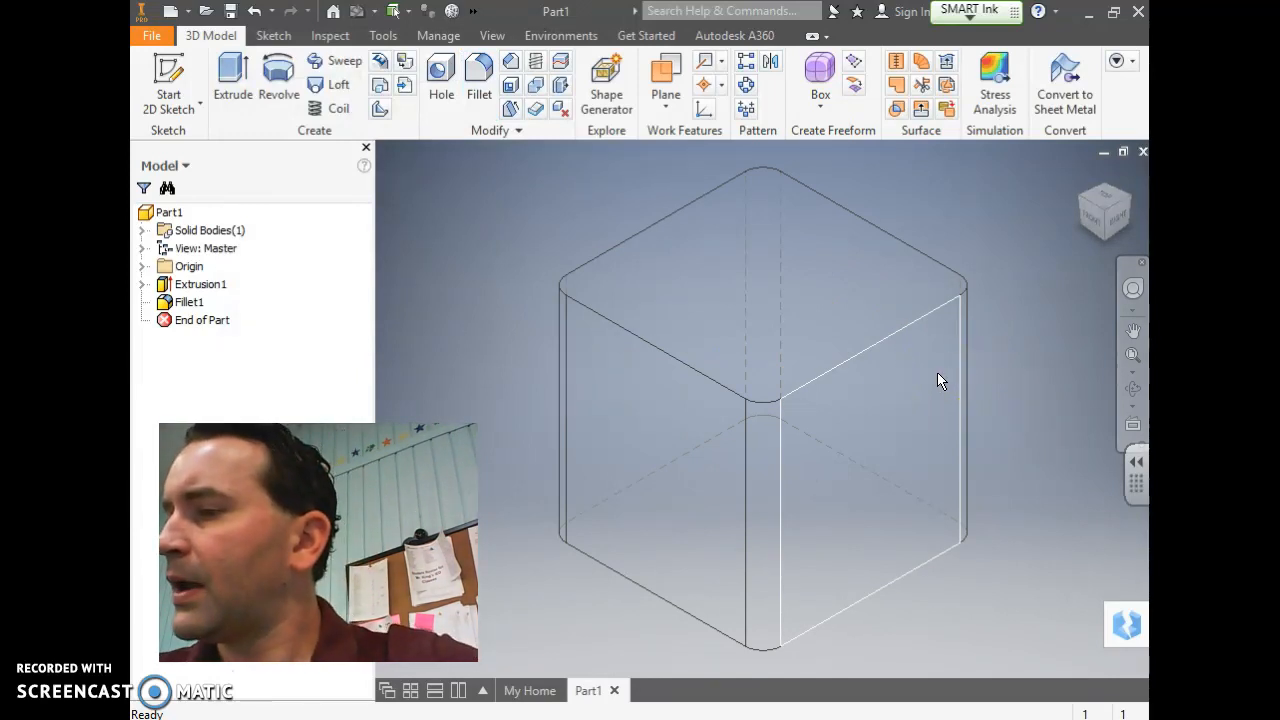
{"action": "left_click", "coordinate": [969, 406]}
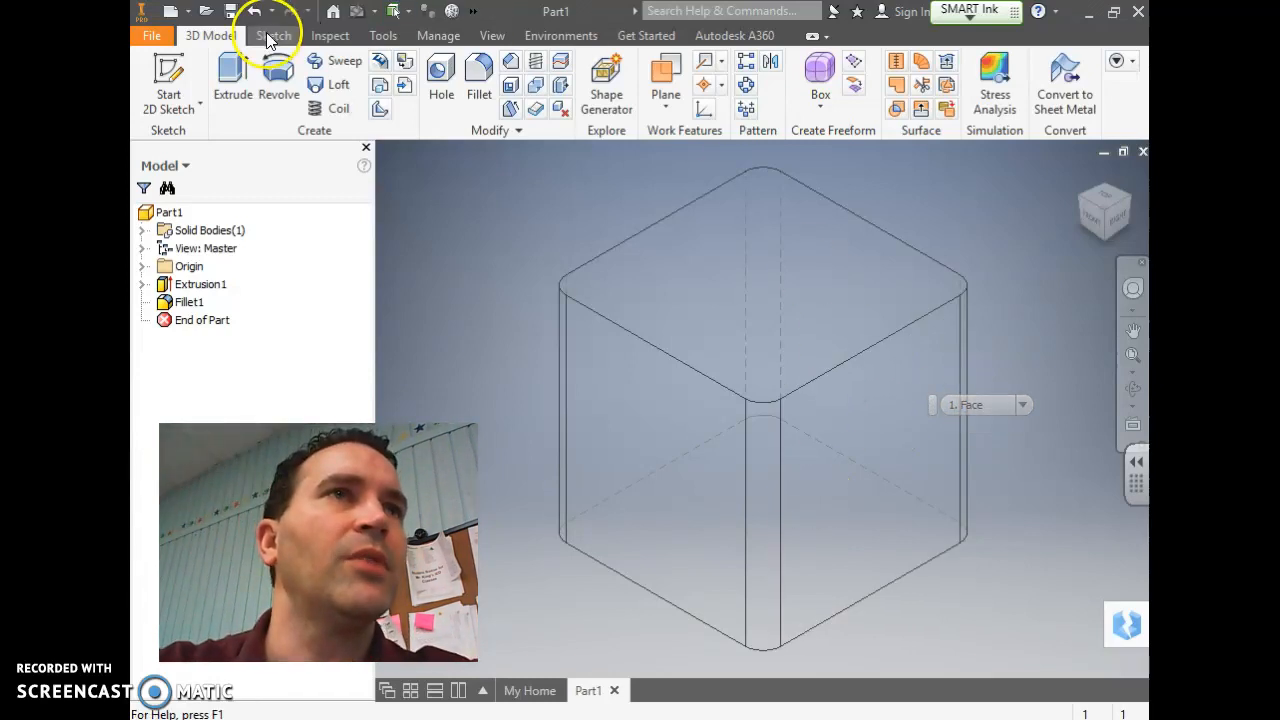
{"action": "left_click", "coordinate": [492, 35]}
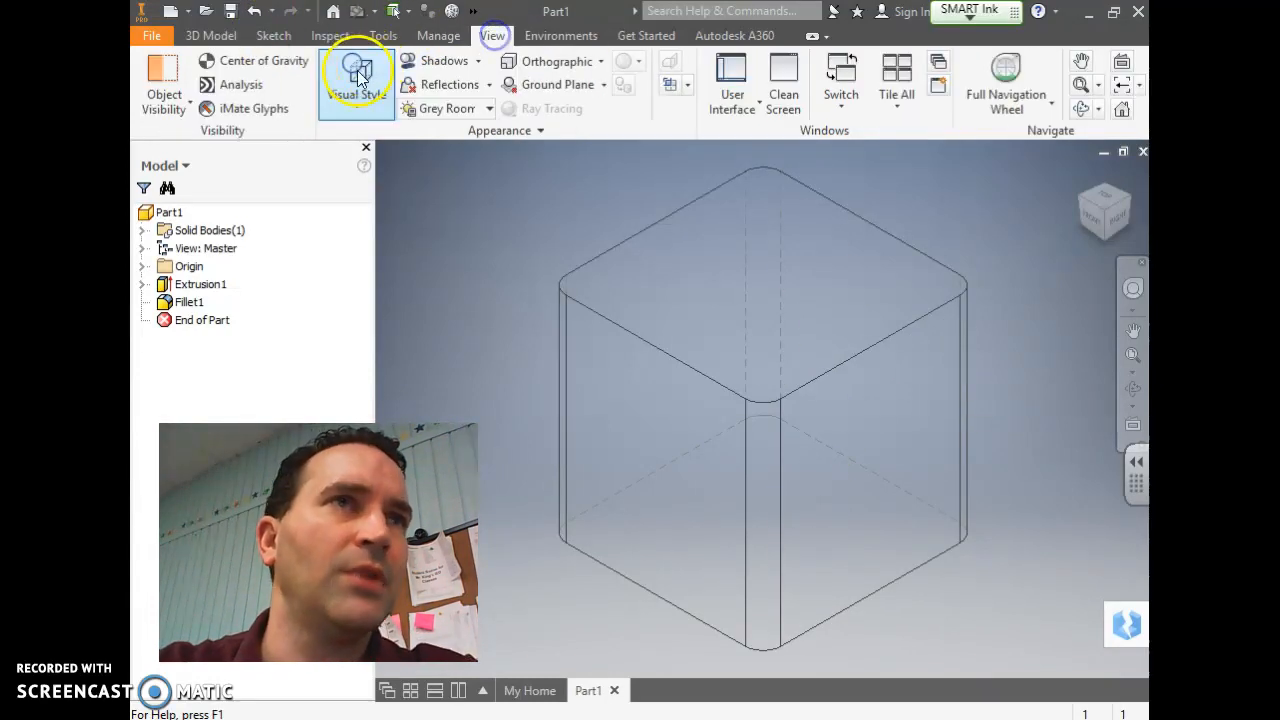
{"action": "left_click", "coordinate": [357, 102]}
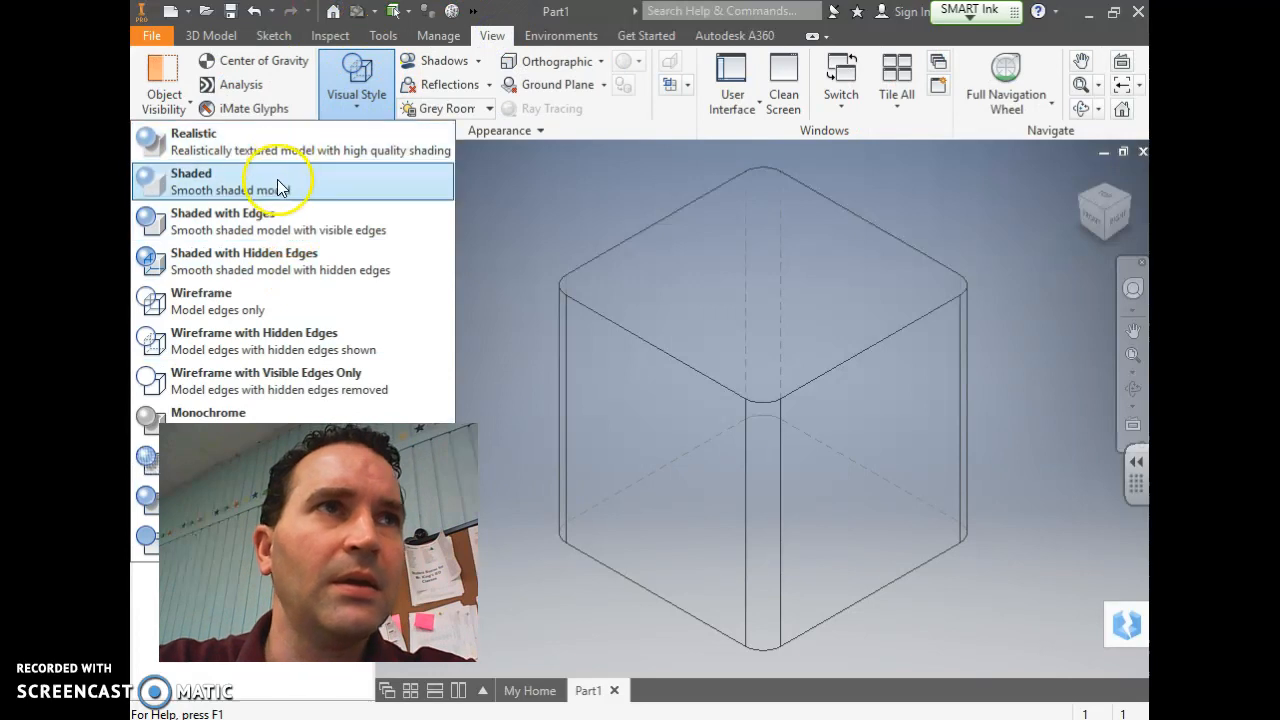
{"action": "left_click", "coordinate": [265, 220]}
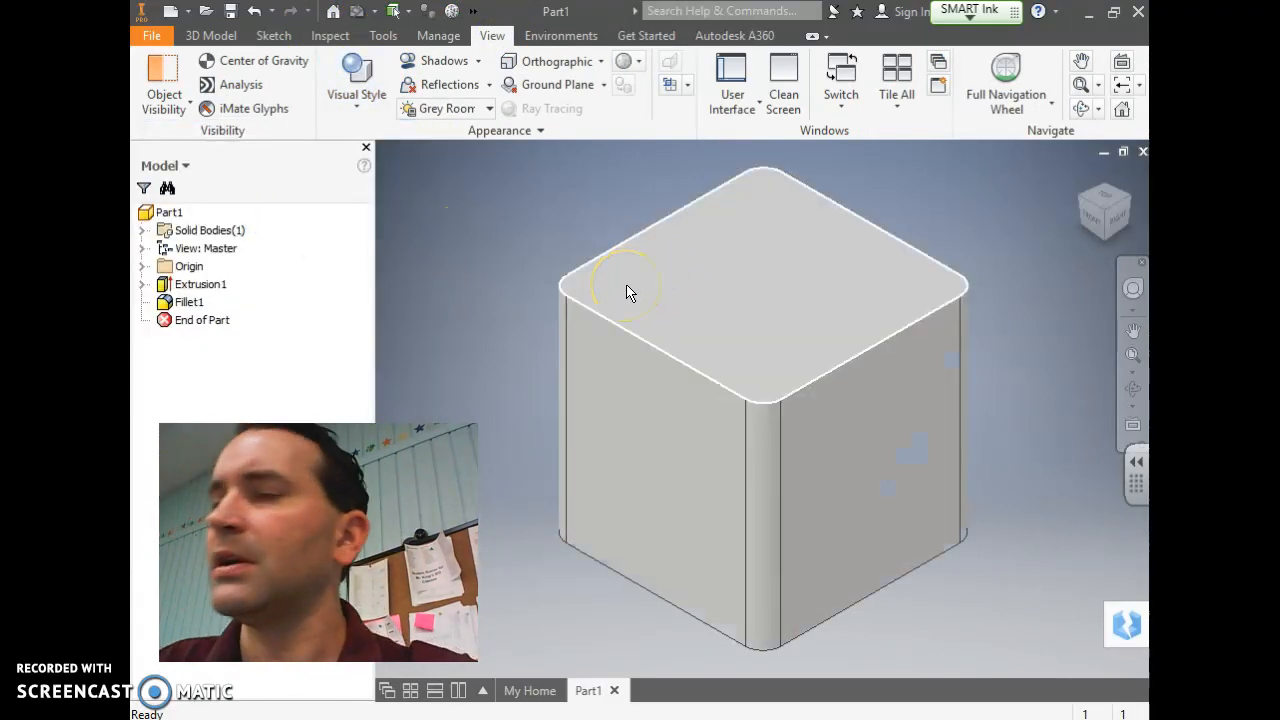
Check the instructions in IPEVO Visualizer, then shell the filleted cube in Inventor to a 5 mm thickness with its top face removed.
{"action": "key", "text": "alt+Tab"}
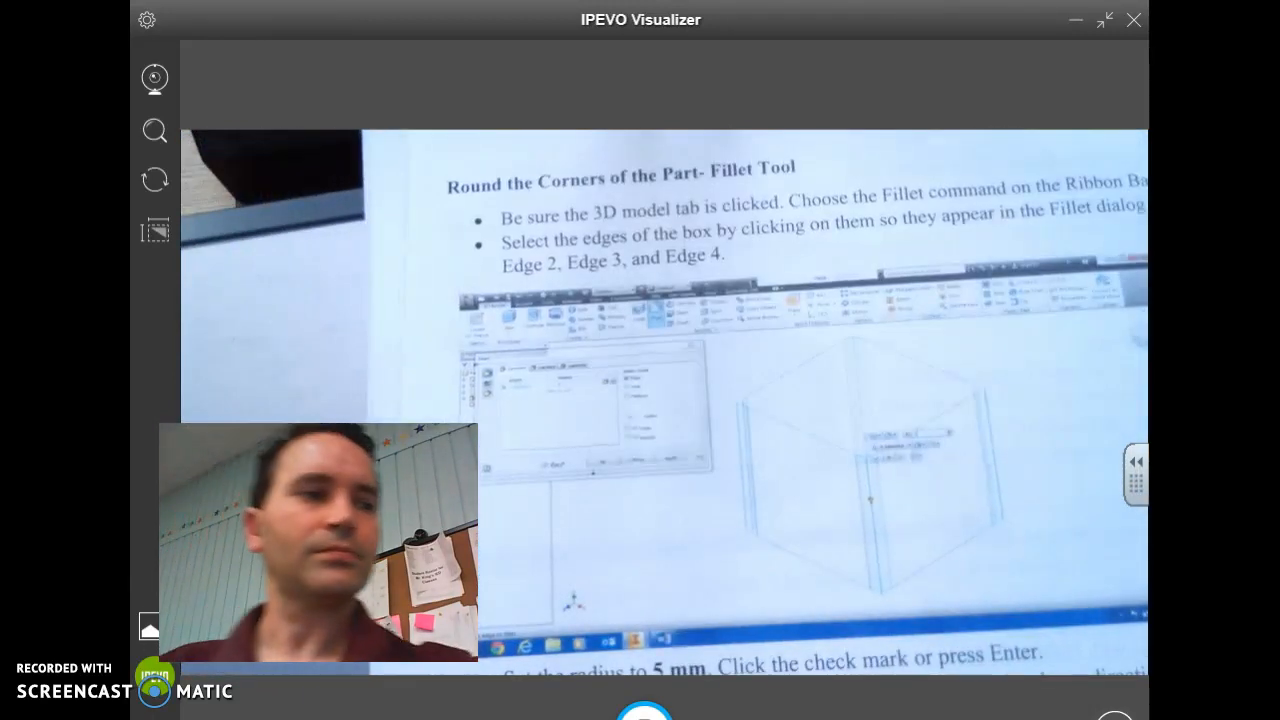
{"action": "key", "text": "alt+Tab"}
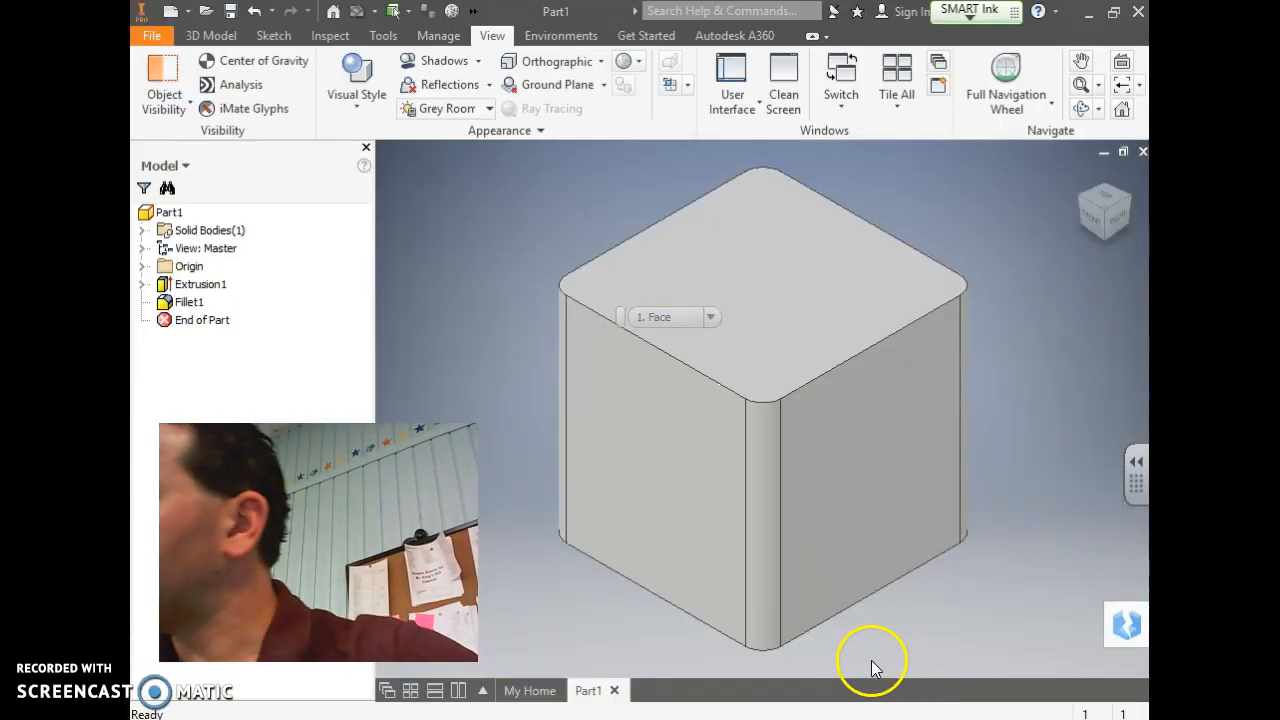
{"action": "left_click", "coordinate": [183, 36]}
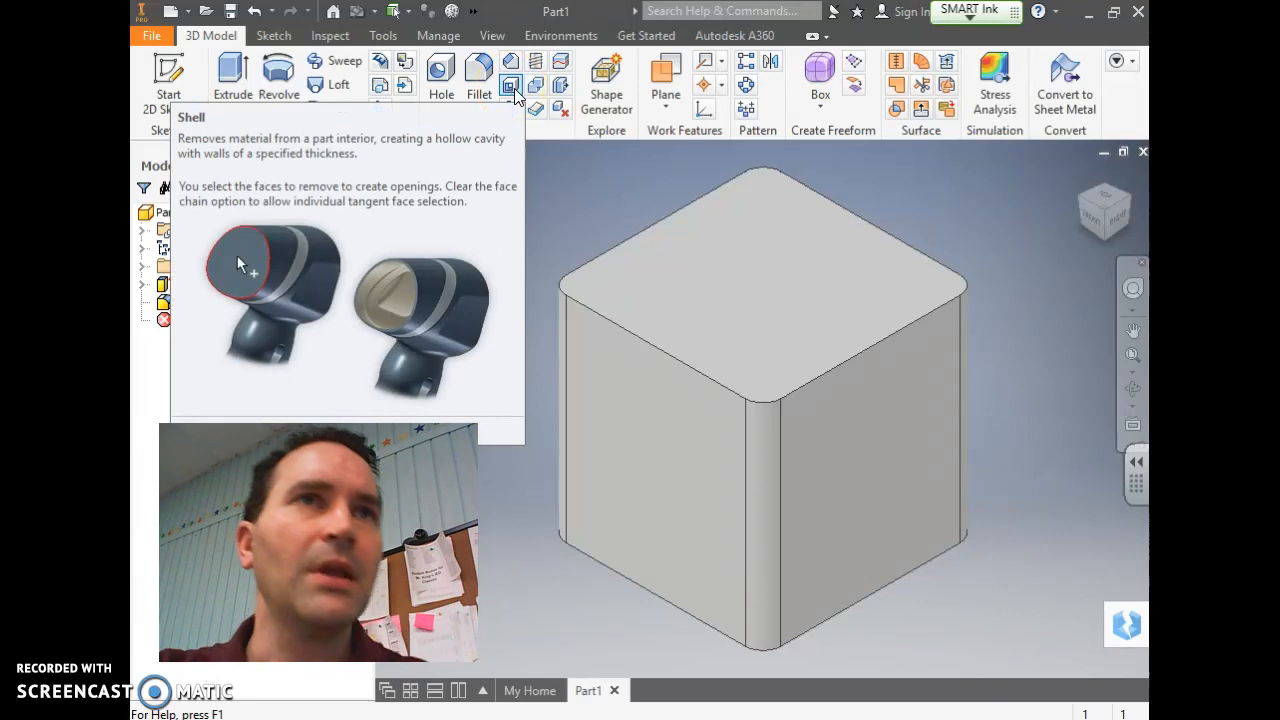
{"action": "left_click", "coordinate": [511, 88]}
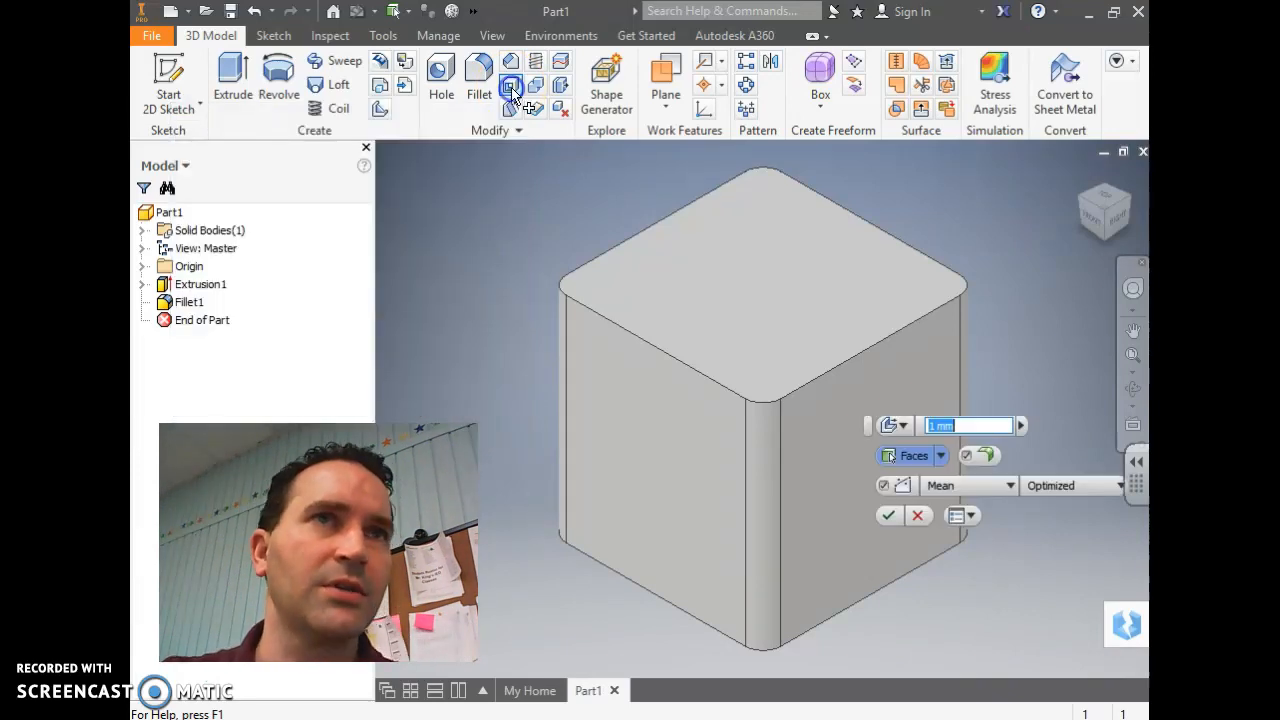
{"action": "left_click", "coordinate": [534, 180]}
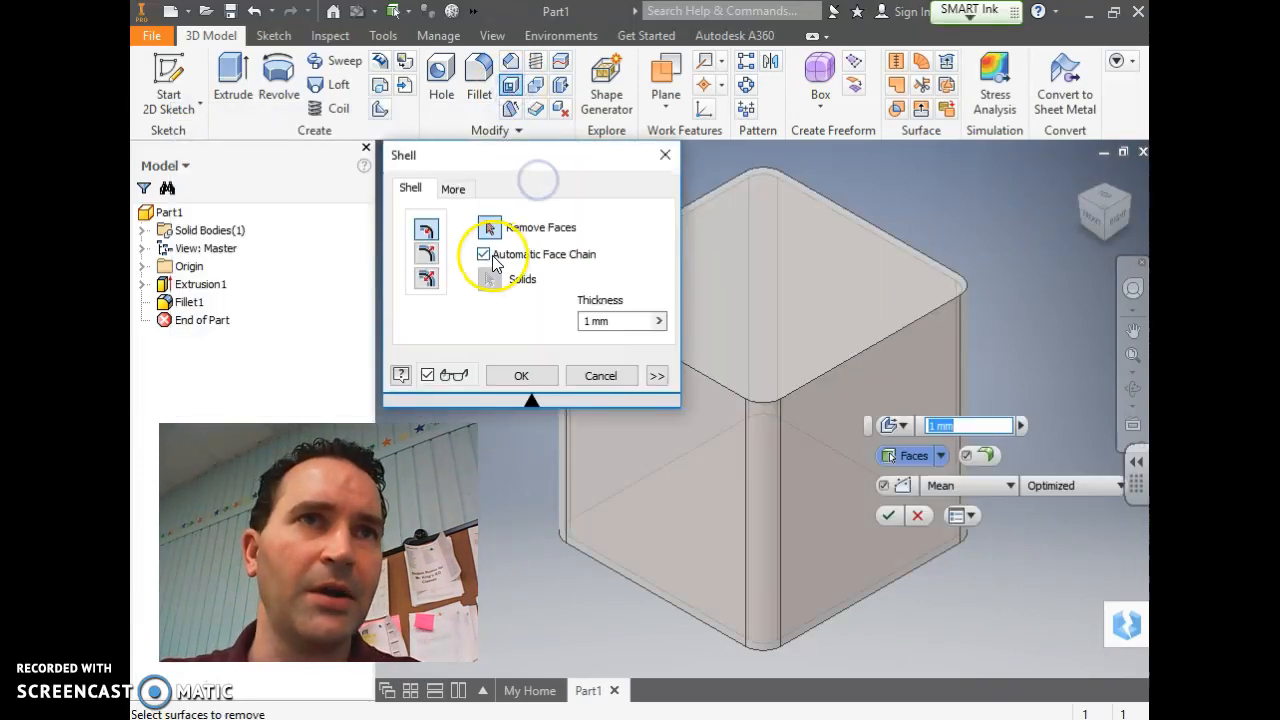
{"action": "left_click", "coordinate": [745, 299]}
{"action": "type", "text": "5"}
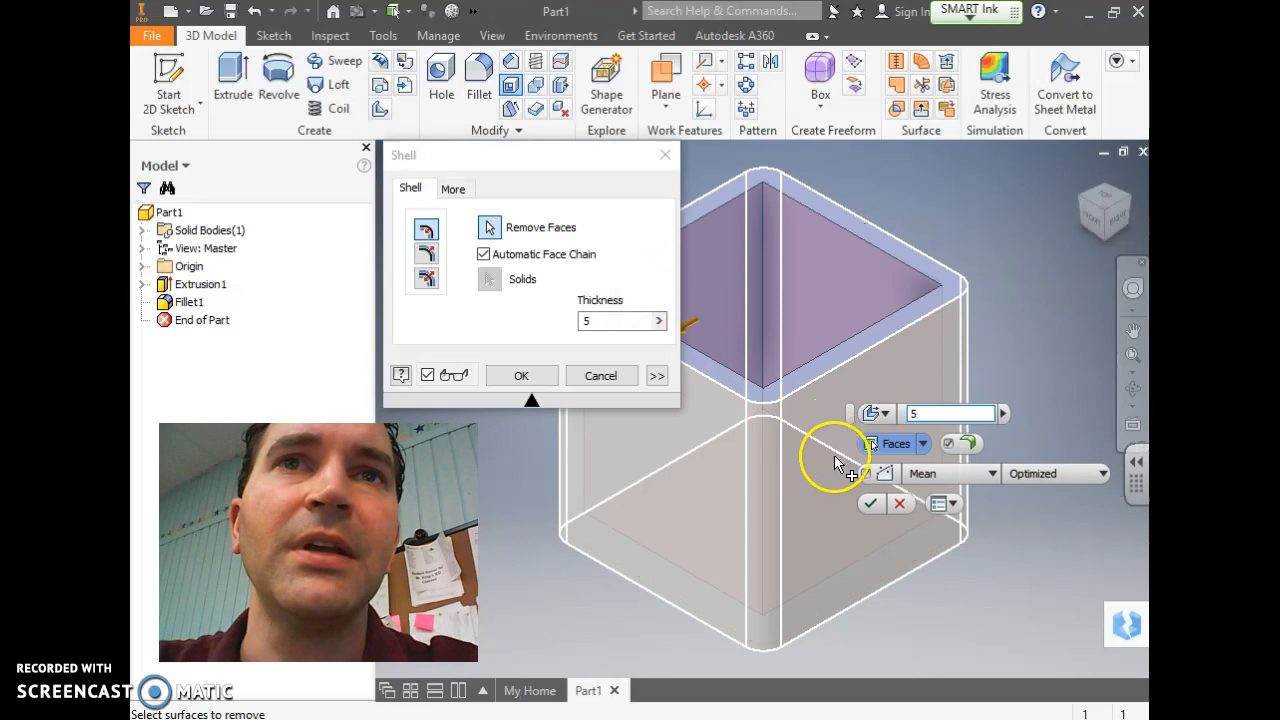
{"action": "left_click", "coordinate": [870, 505]}
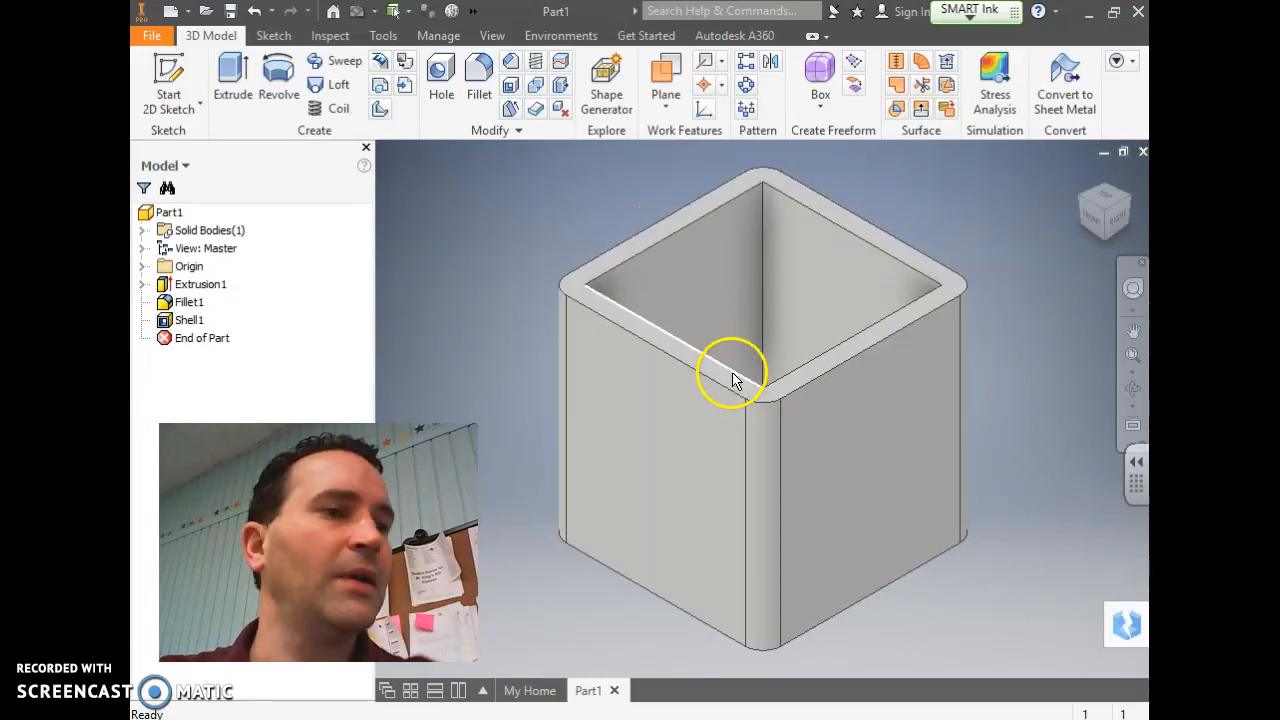
Consult the extruded cut instructions in IPEVO Visualizer and start a 2D sketch on the right-hand face of the shelled cube in Inventor.
{"action": "key", "text": "alt+Tab"}
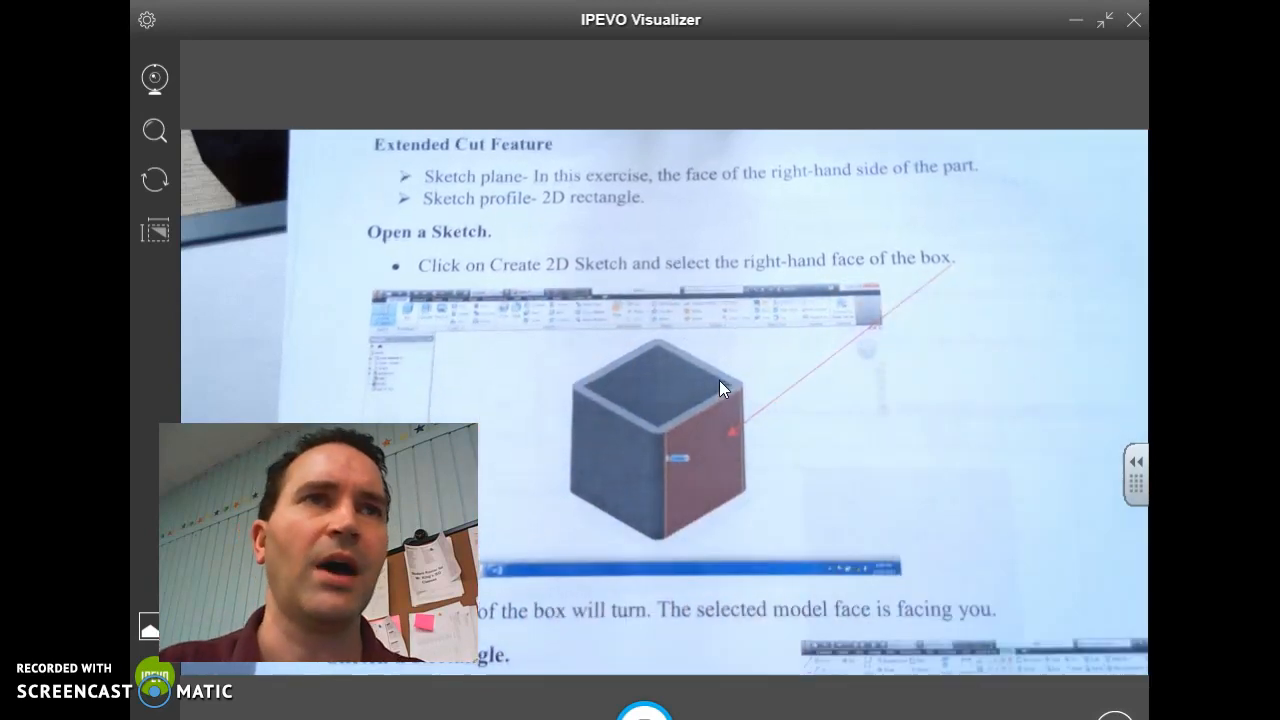
{"action": "key", "text": "alt+Tab"}
{"action": "left_click", "coordinate": [660, 337]}
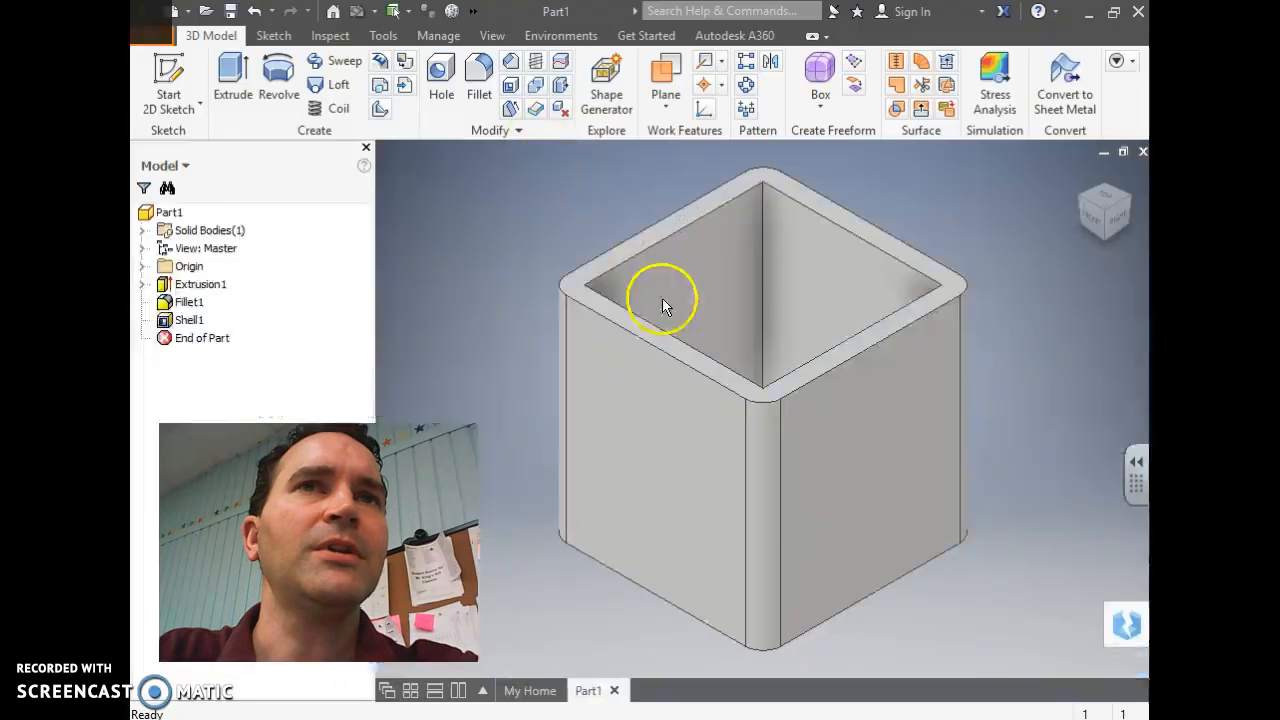
{"action": "left_click", "coordinate": [170, 80]}
{"action": "left_click", "coordinate": [855, 512]}
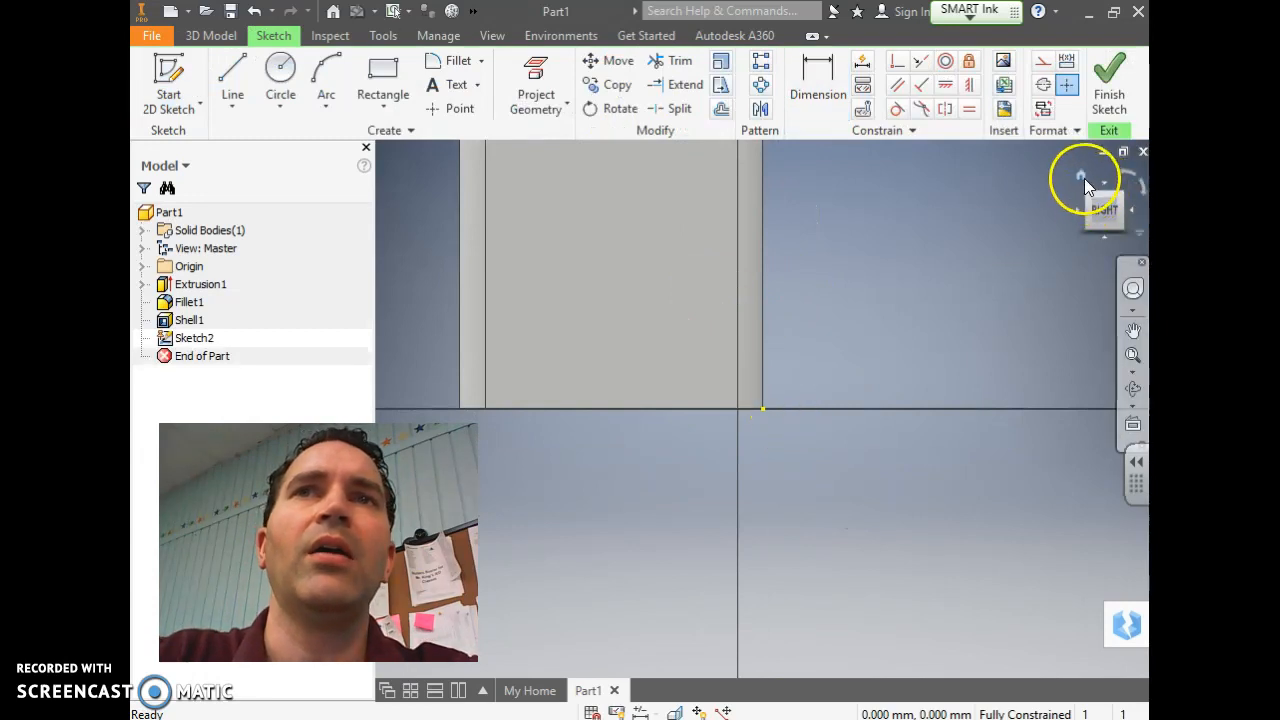
Sketch a rectangle about 15 mm wide near the upper middle of the cube's right-hand face.
{"action": "scroll", "coordinate": [826, 338], "scroll_direction": "down", "scroll_amount": 3}
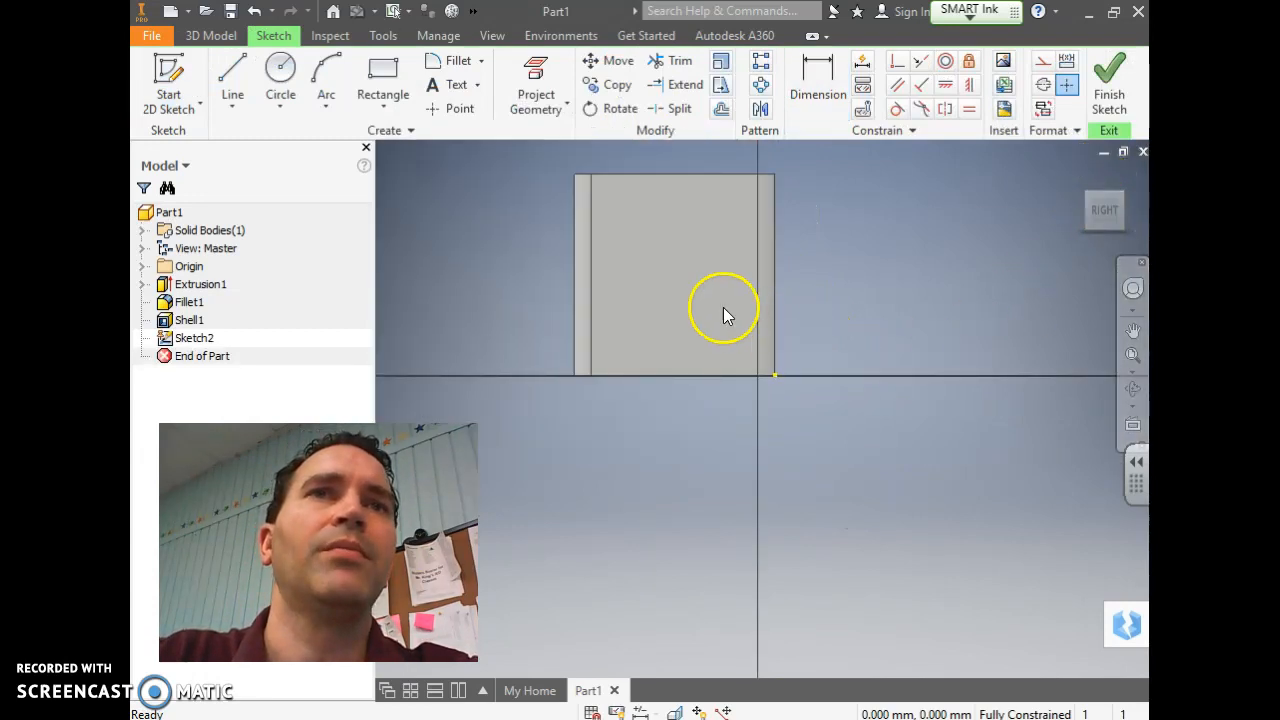
{"action": "left_click", "coordinate": [382, 75]}
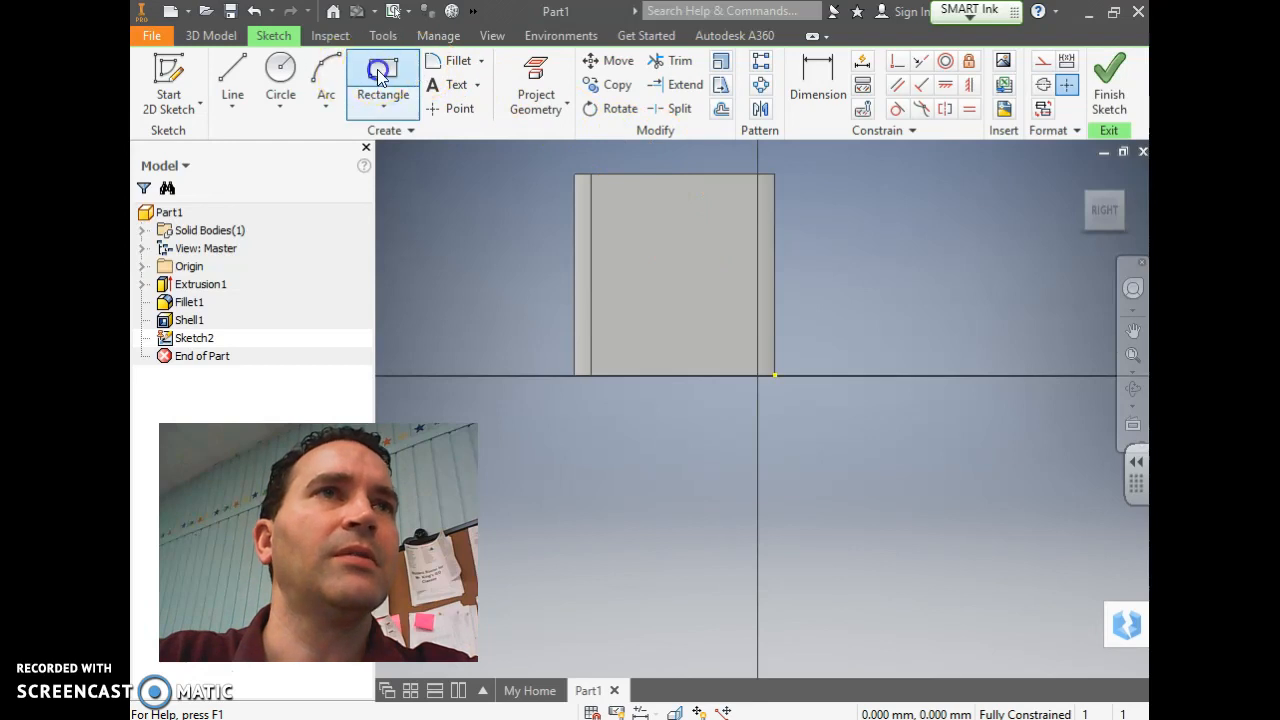
{"action": "left_click", "coordinate": [652, 277]}
{"action": "left_click", "coordinate": [706, 228]}
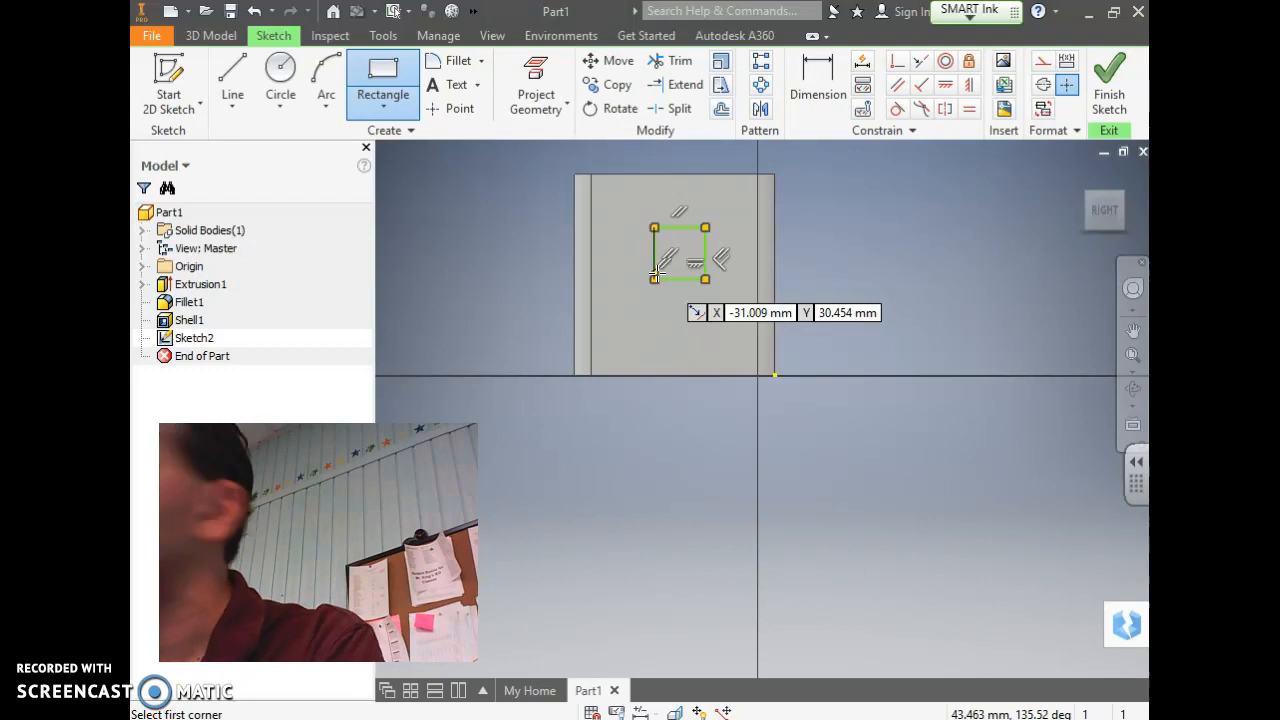
Consult the rectangle dimensioning instructions in IPEVO Visualizer and dimension the rectangle's width and height to 10 mm each in Inventor.
{"action": "key", "text": "alt+Tab"}
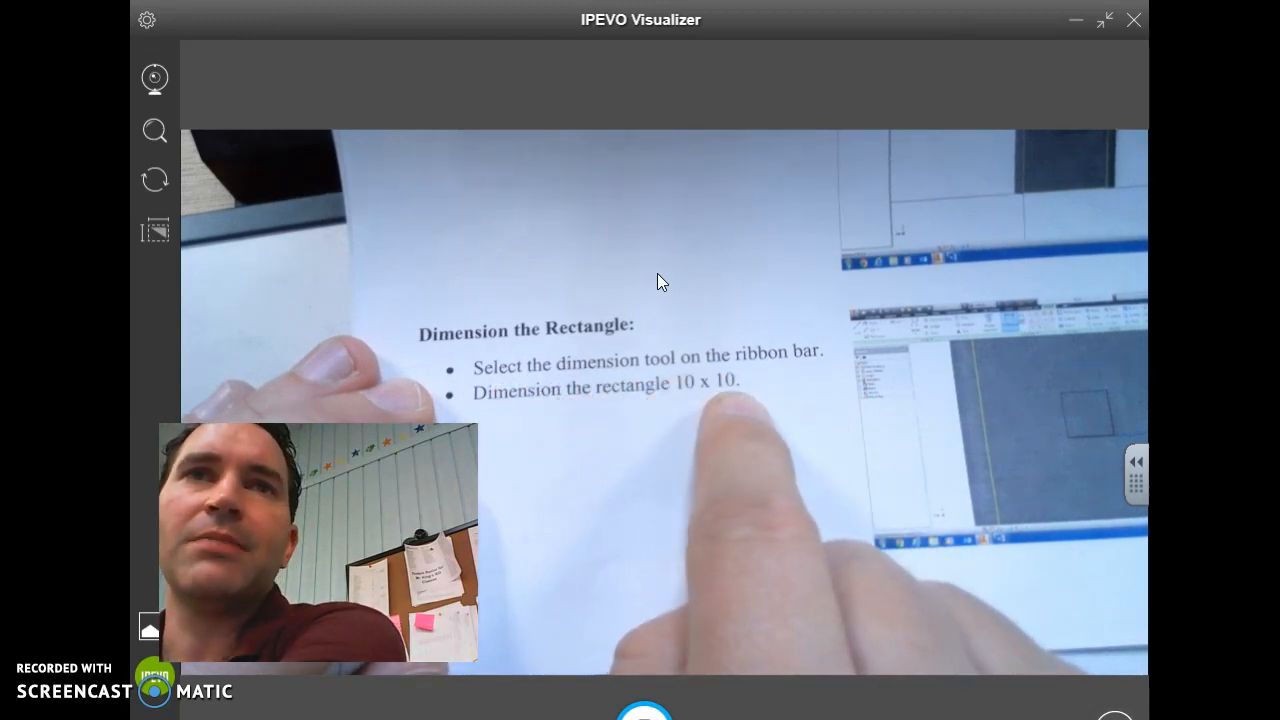
{"action": "key", "text": "alt+Tab"}
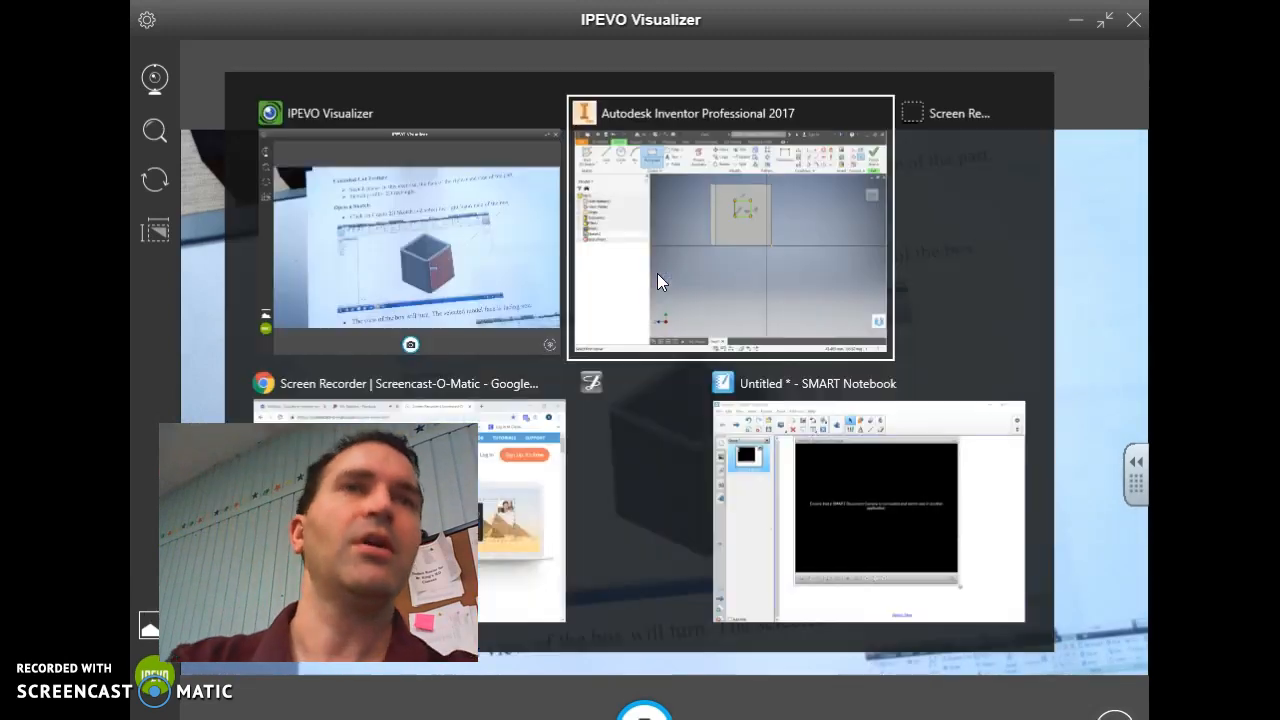
{"action": "left_click", "coordinate": [818, 85]}
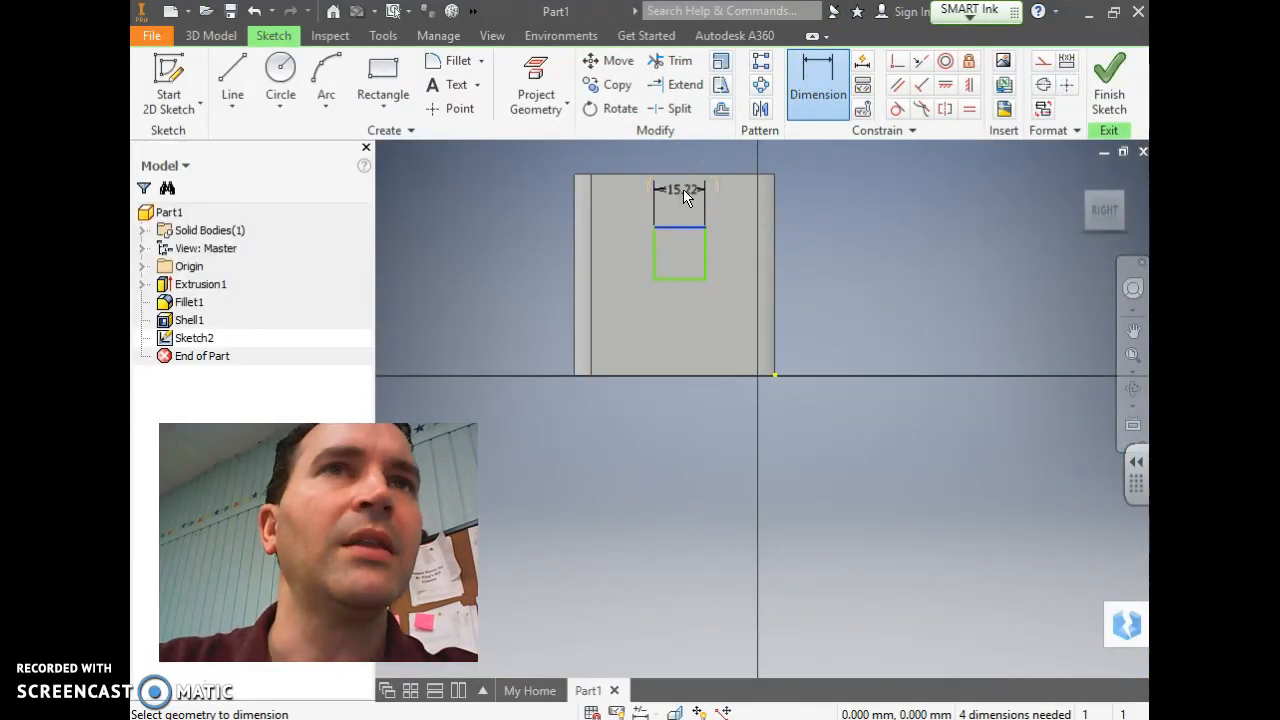
{"action": "left_click", "coordinate": [684, 196]}
{"action": "type", "text": "10"}
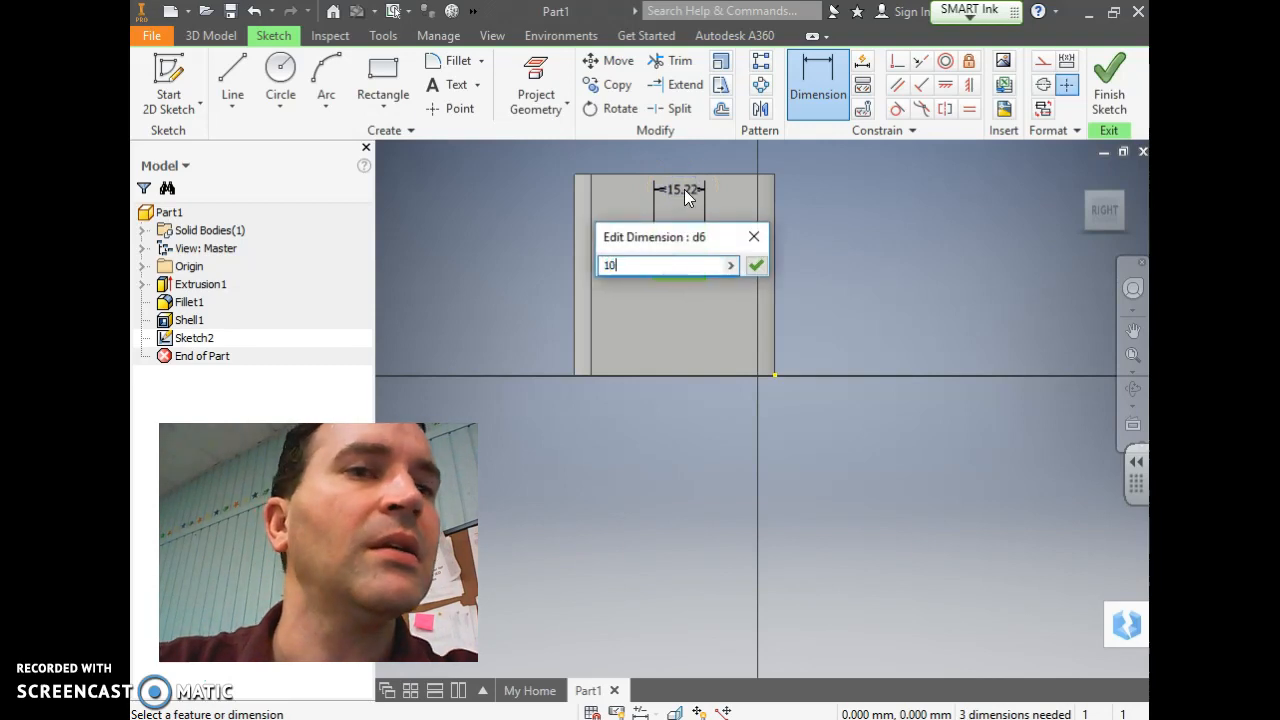
{"action": "left_click", "coordinate": [756, 265]}
{"action": "left_click", "coordinate": [811, 97]}
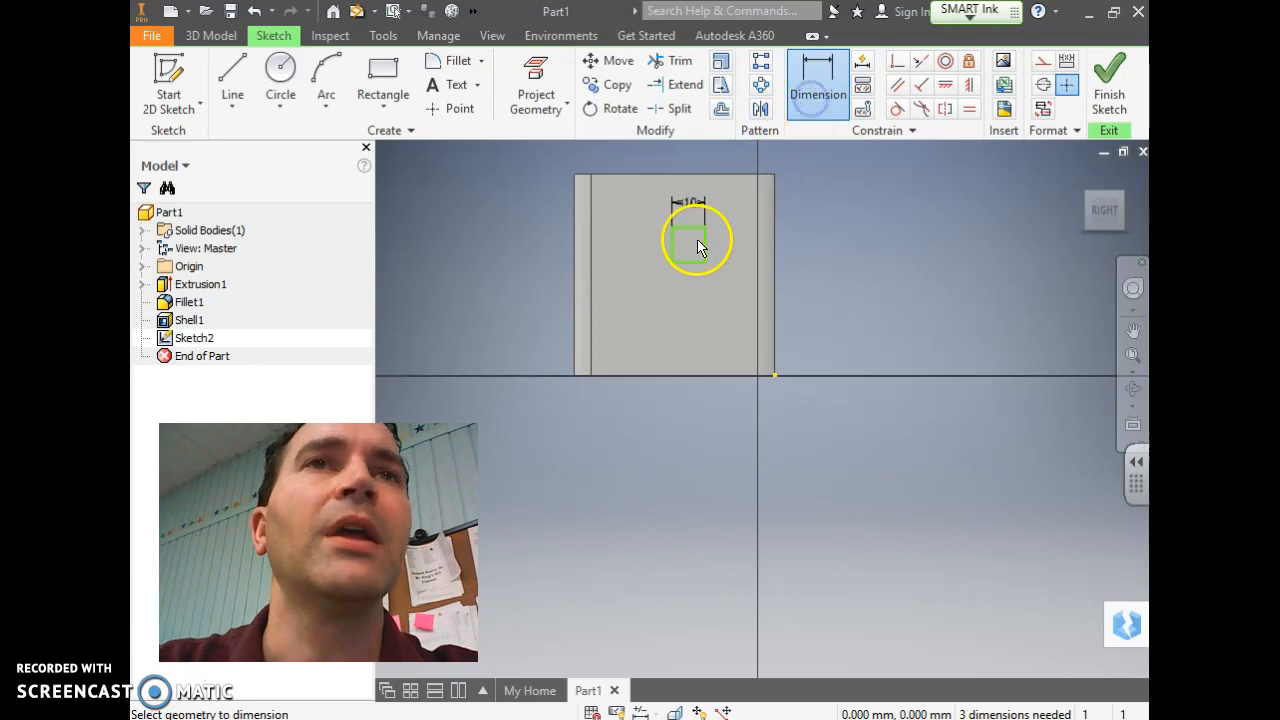
{"action": "left_click", "coordinate": [730, 248]}
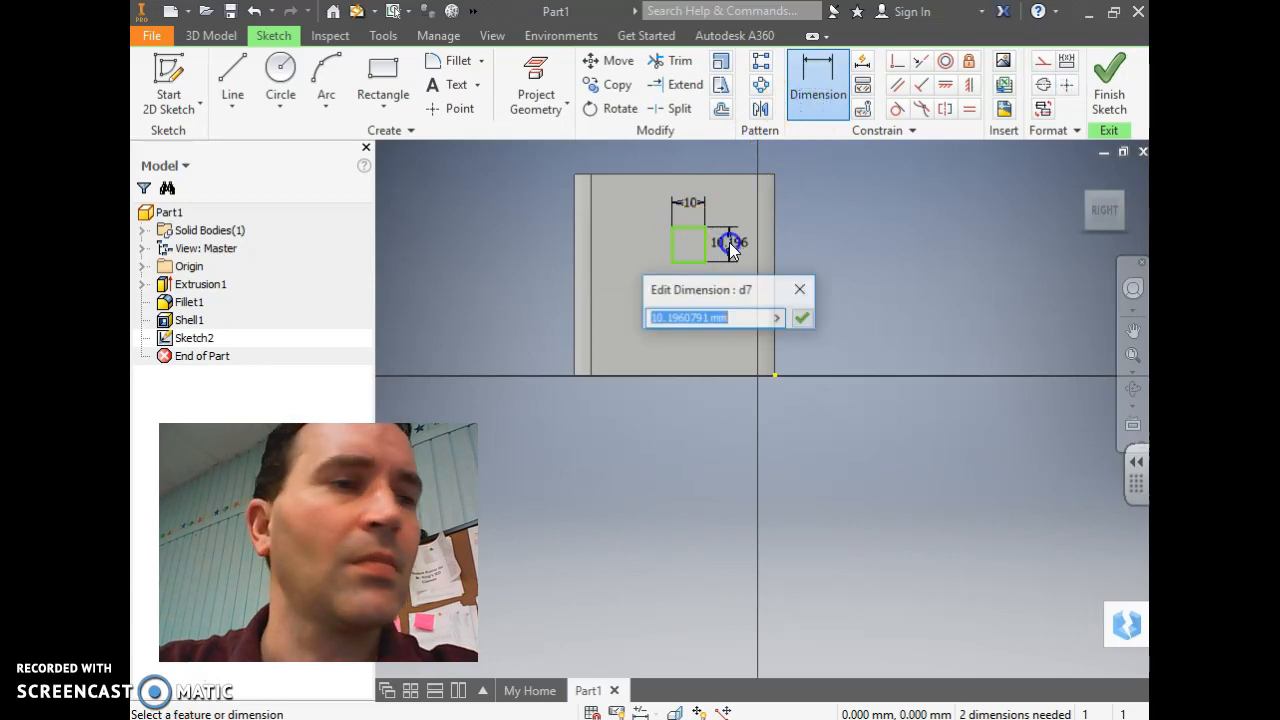
{"action": "type", "text": "19"}
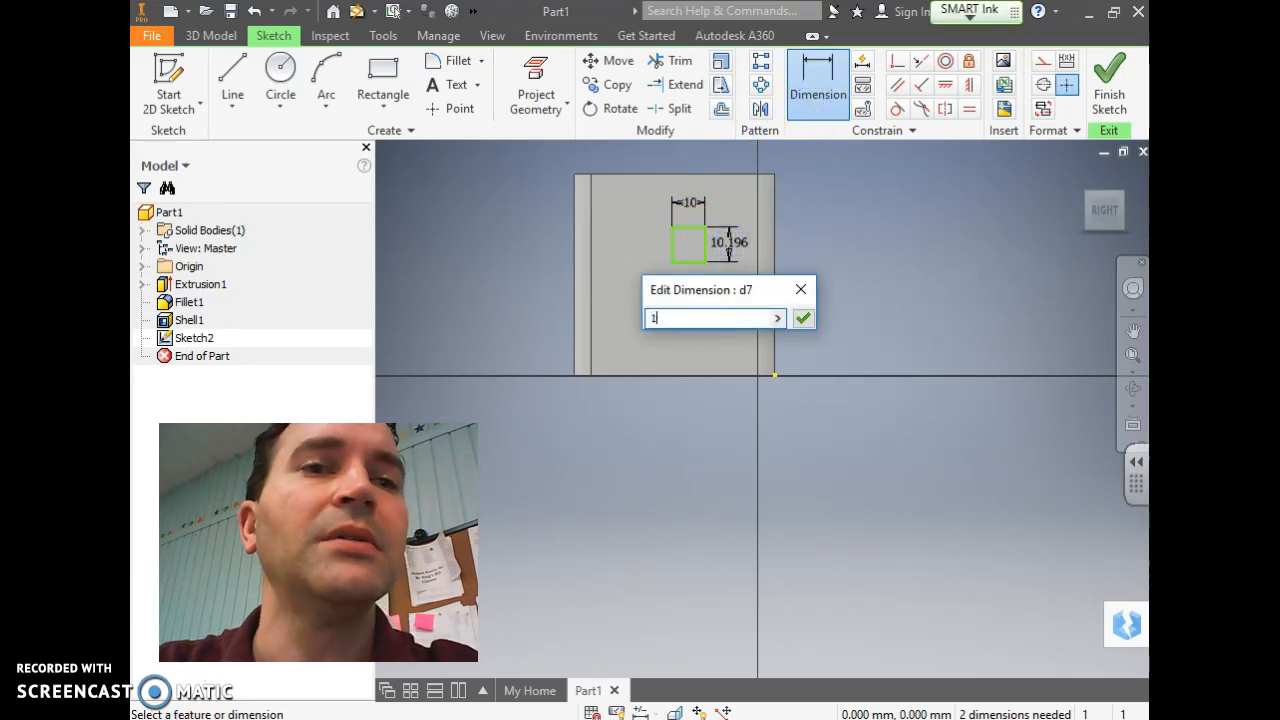
{"action": "key", "text": "Return"}
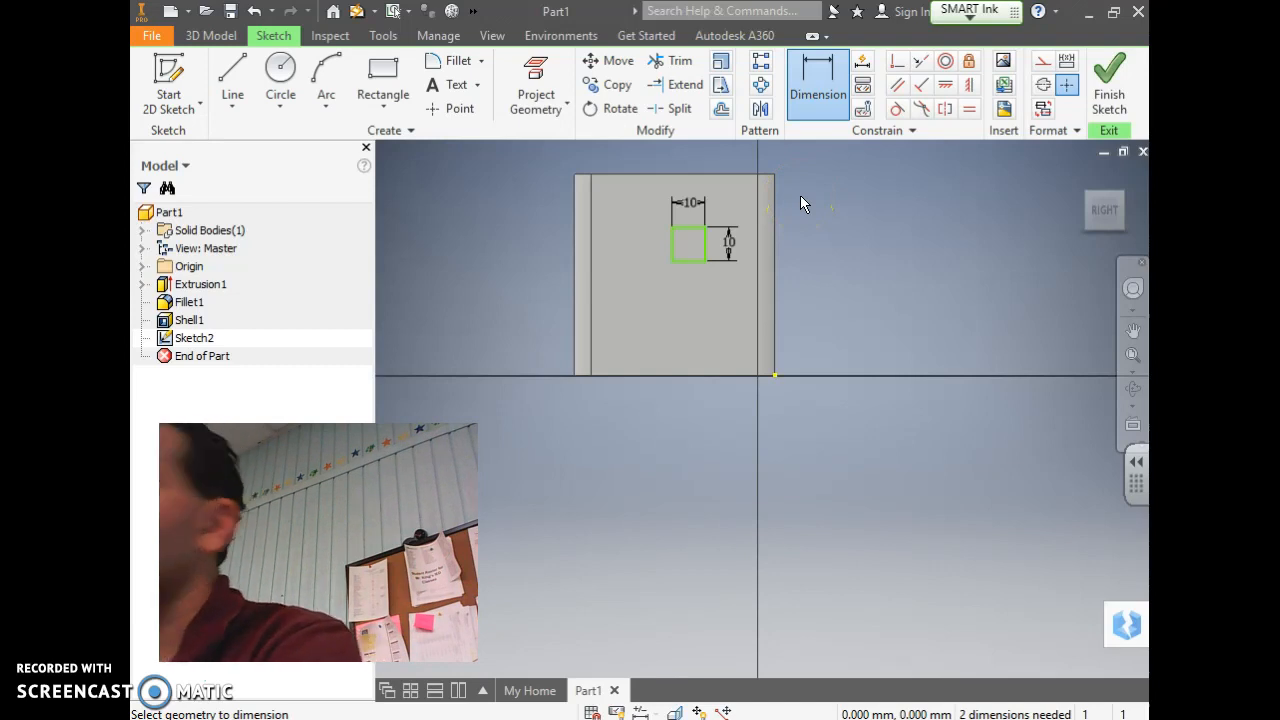
Consult the centering instructions in IPEVO Visualizer and dimension the square's left side 22.5 mm from the cube's leftmost vertical edge in Inventor.
{"action": "key", "text": "alt+Tab"}
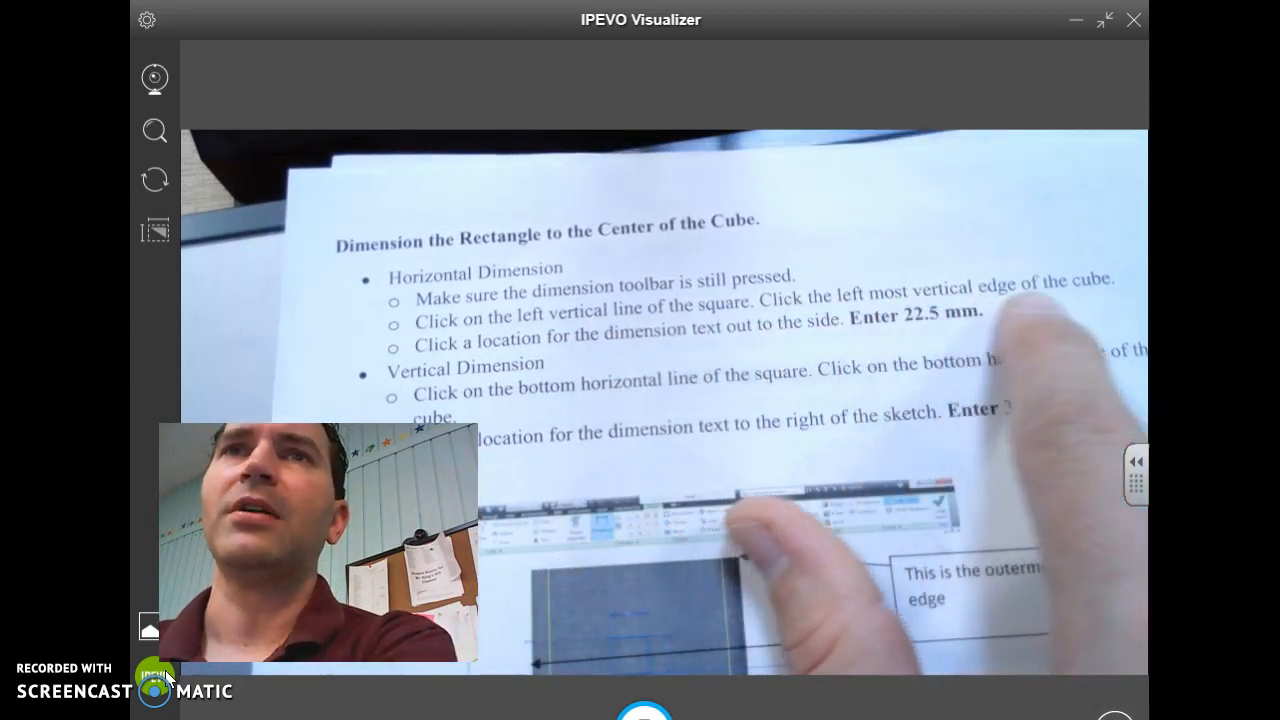
{"action": "left_click", "coordinate": [174, 670]}
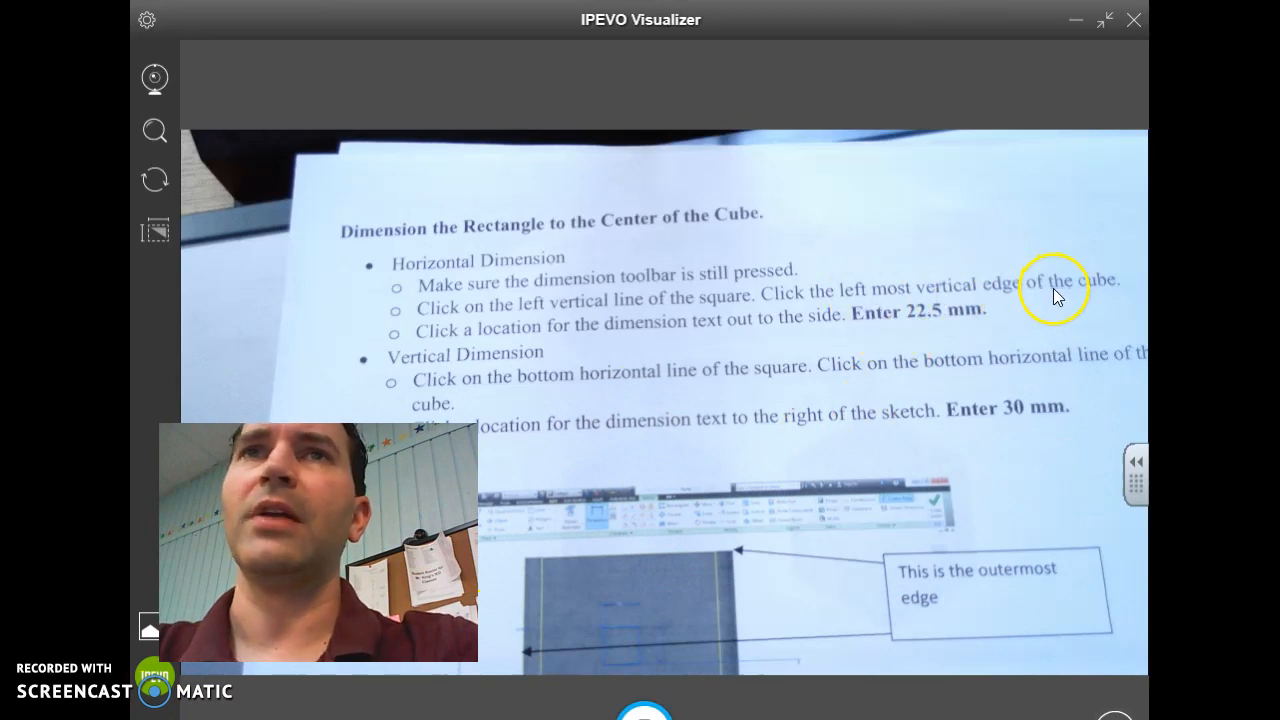
{"action": "key", "text": "alt+Tab"}
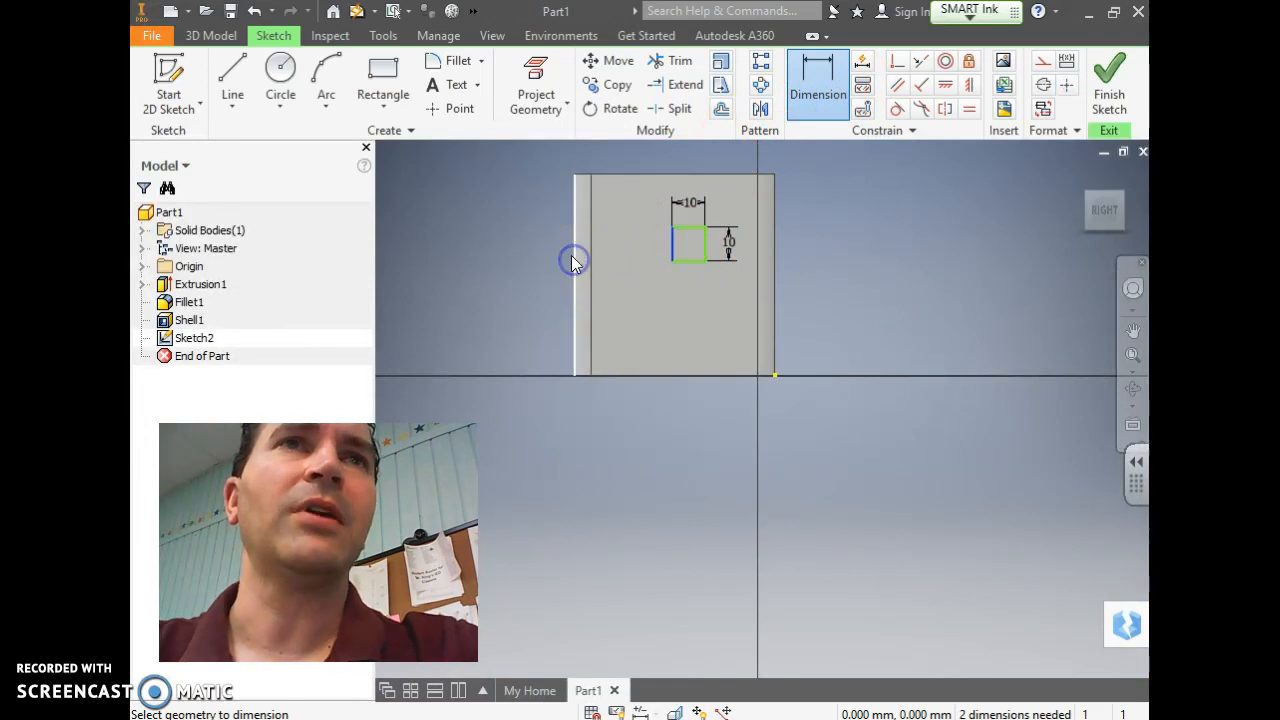
{"action": "left_click", "coordinate": [623, 418]}
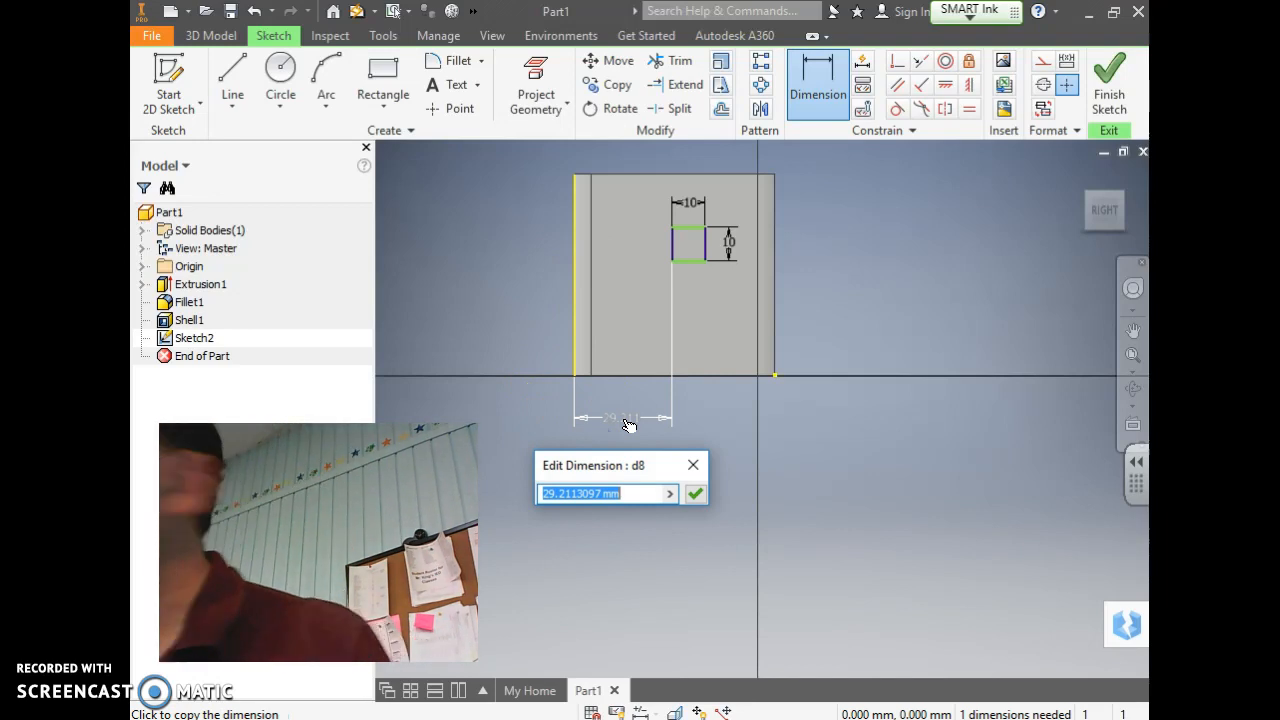
{"action": "type", "text": "22.5"}
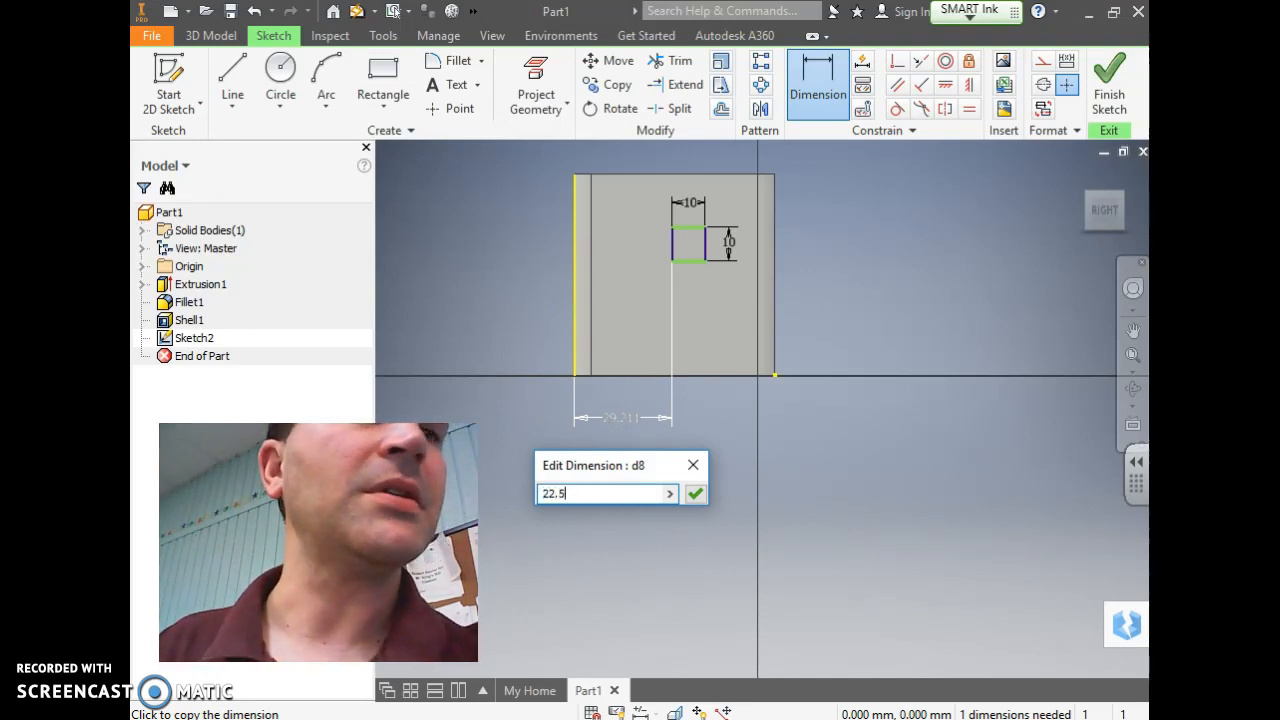
{"action": "key", "text": "Return"}
{"action": "left_click", "coordinate": [648, 410]}
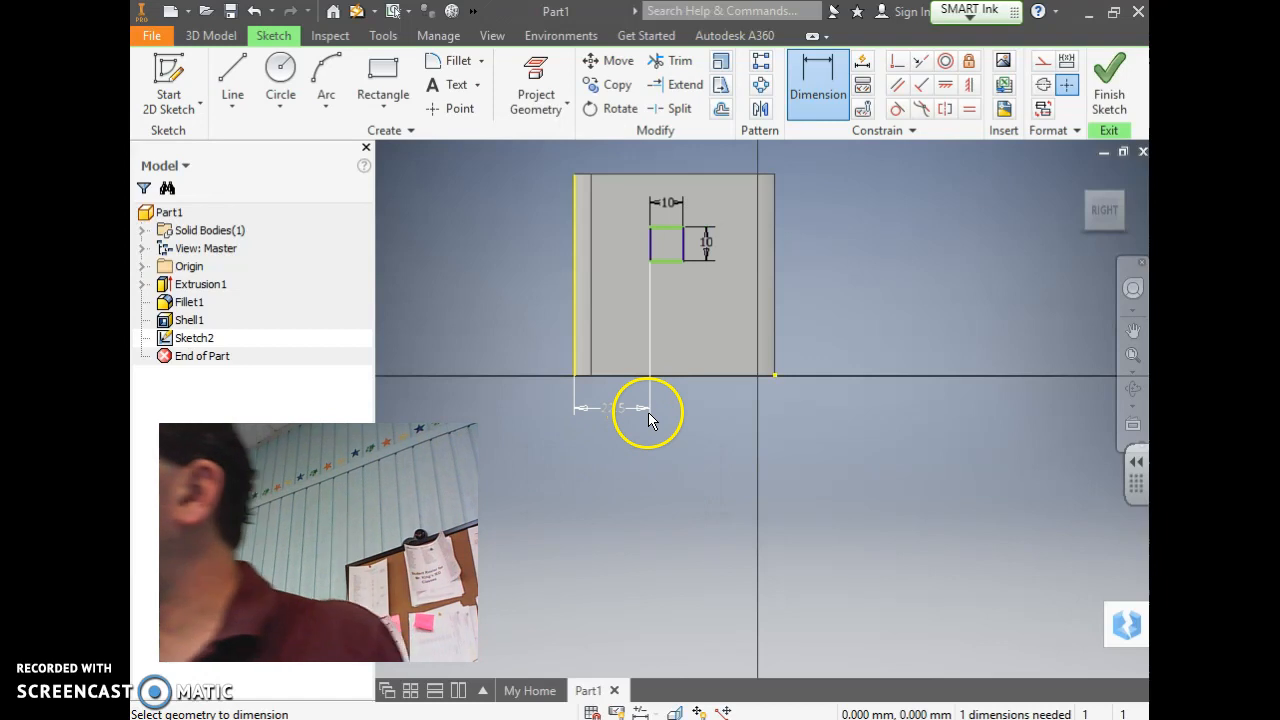
Check the vertical dimension in IPEVO Visualizer, set the square's bottom line 30 mm above the cube's bottom edge in Inventor, and finish the sketch.
{"action": "key", "text": "alt+Tab"}
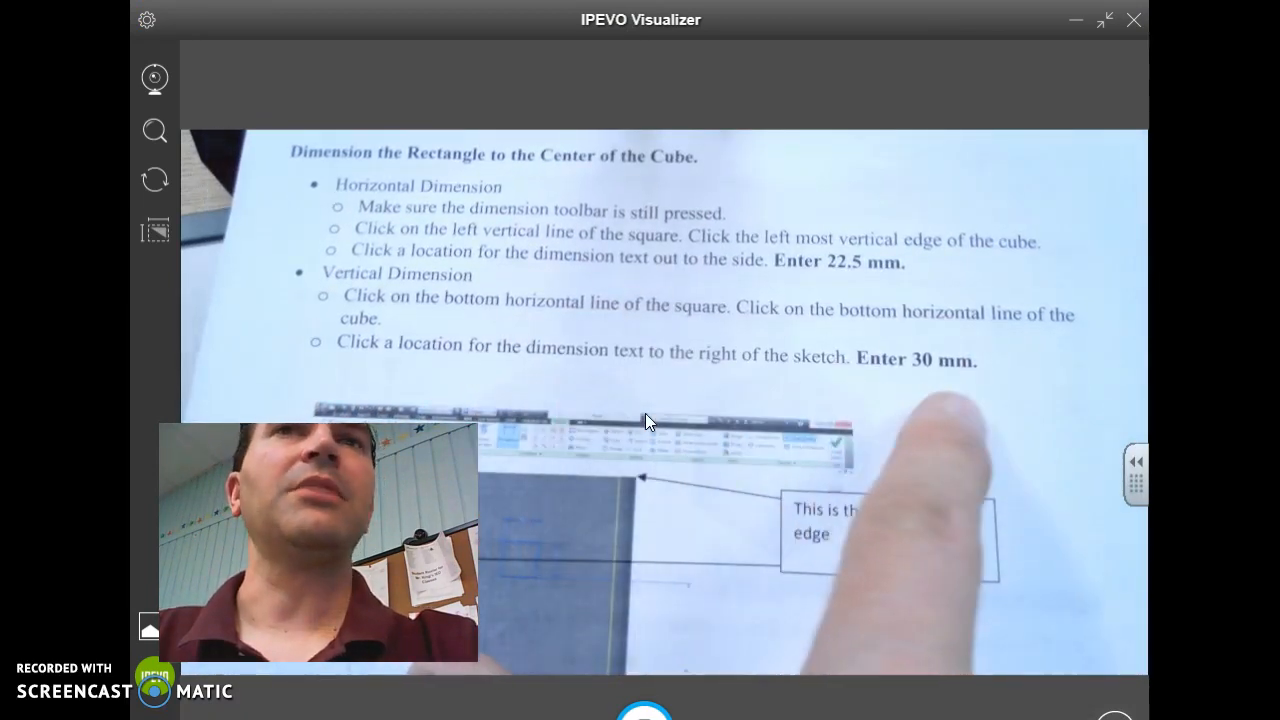
{"action": "key", "text": "alt+Tab"}
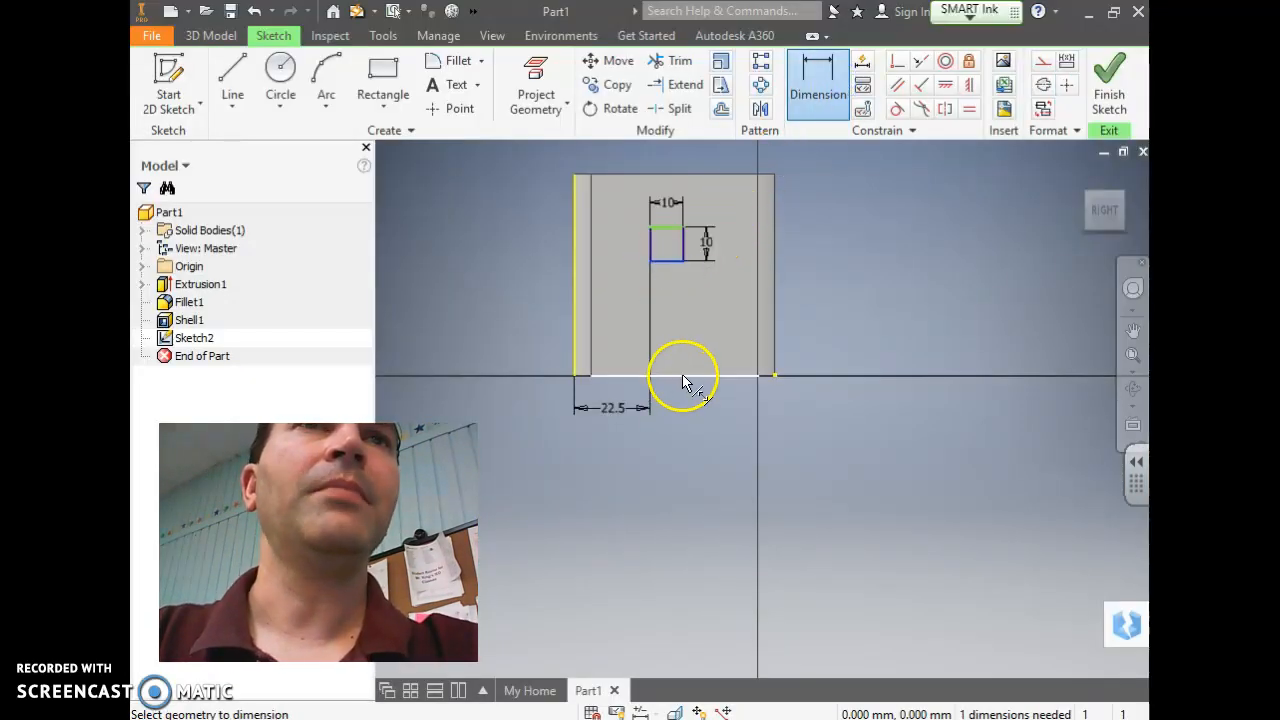
{"action": "left_click", "coordinate": [838, 316]}
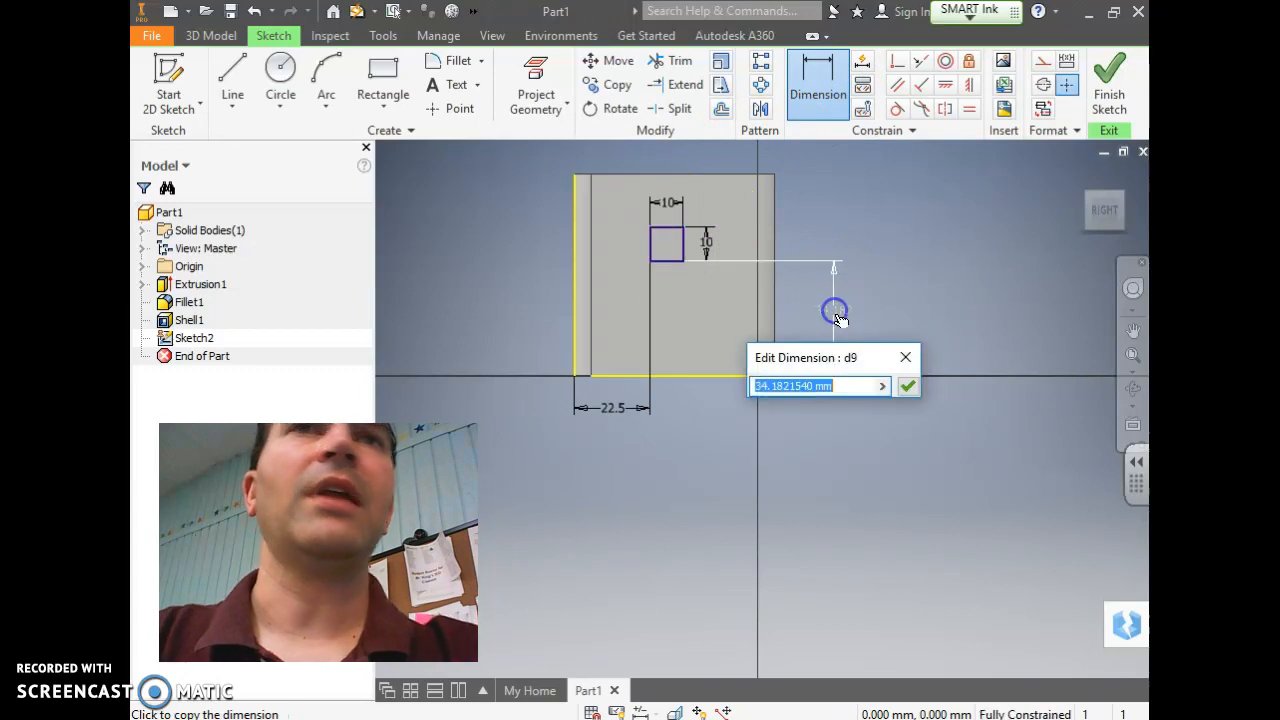
{"action": "type", "text": "30"}
{"action": "key", "text": "Return"}
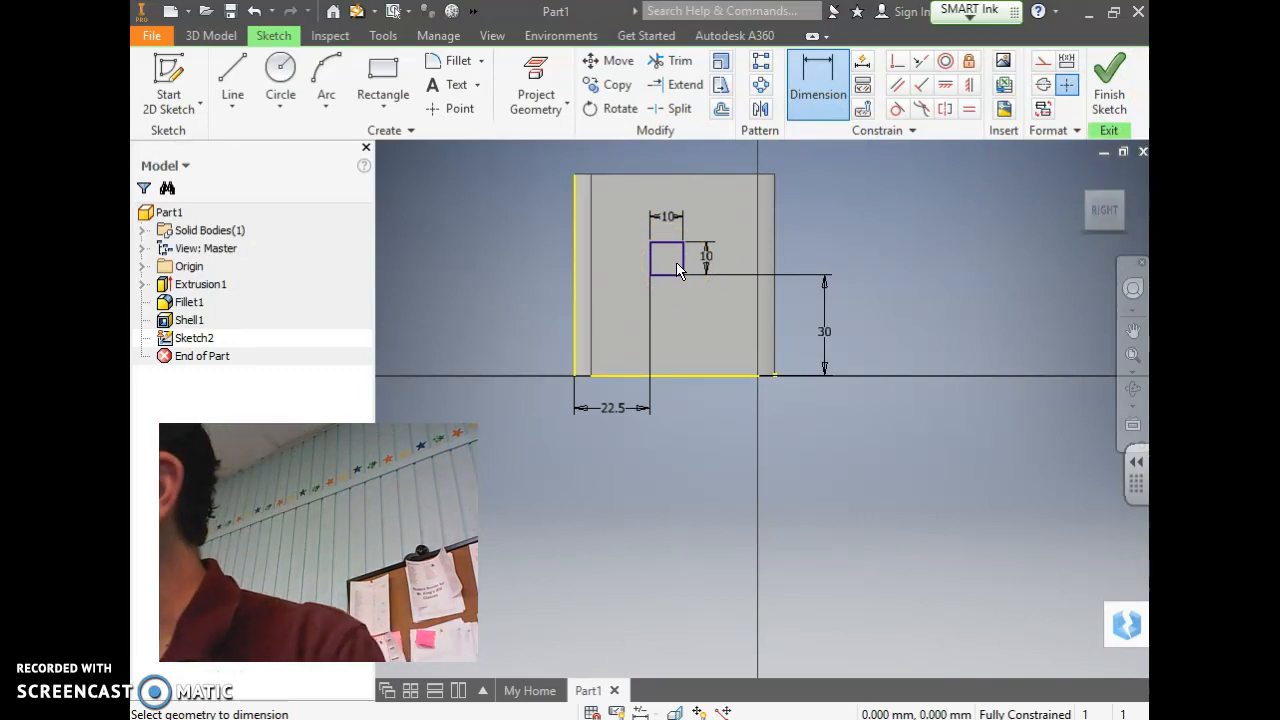
{"action": "left_click", "coordinate": [1109, 88]}
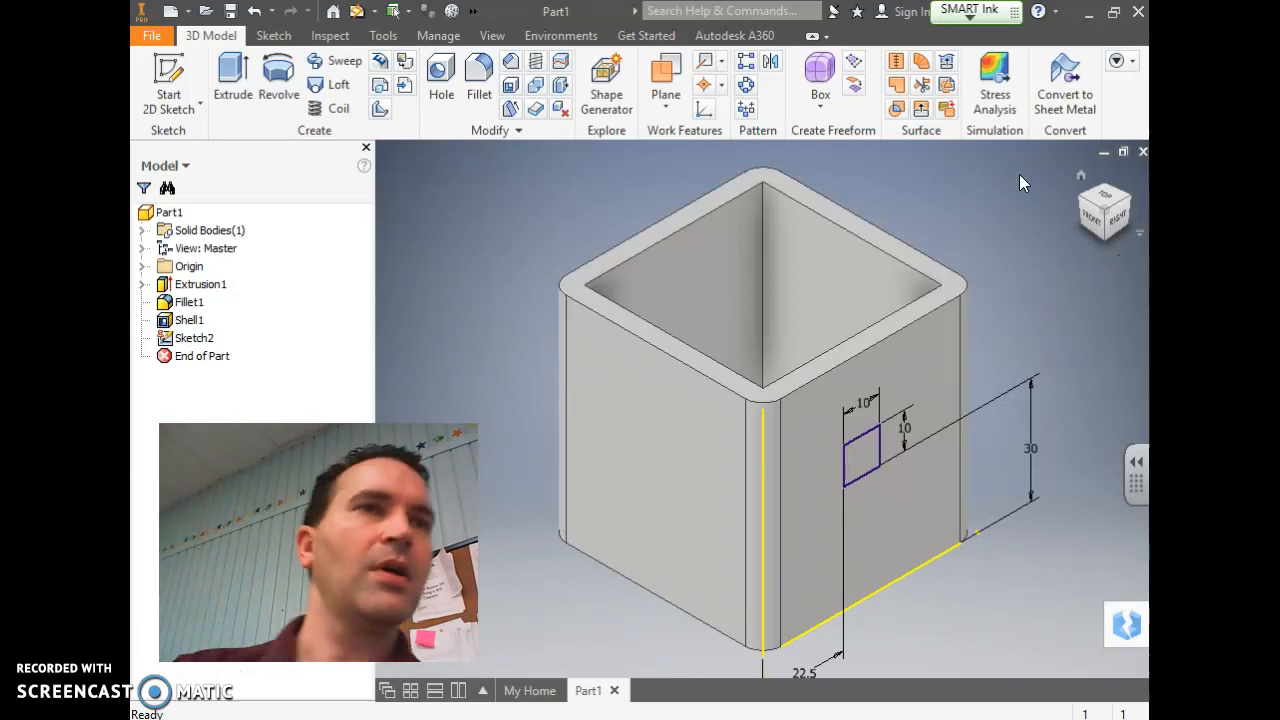
Consult the hole-cutting instructions in IPEVO Visualizer, then in Inventor extrude the 10 mm square as a Cut with extents set to All.
{"action": "key", "text": "alt+Tab"}
{"action": "left_click", "coordinate": [813, 181]}
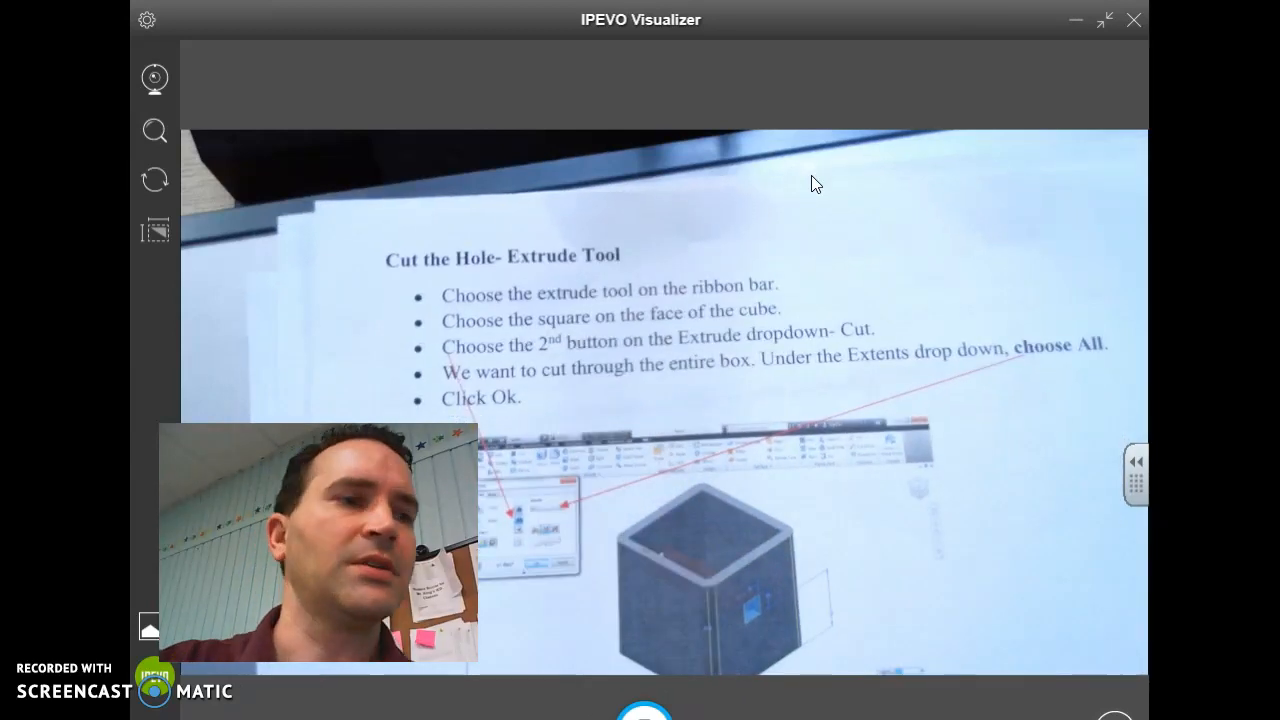
{"action": "key", "text": "alt+Tab"}
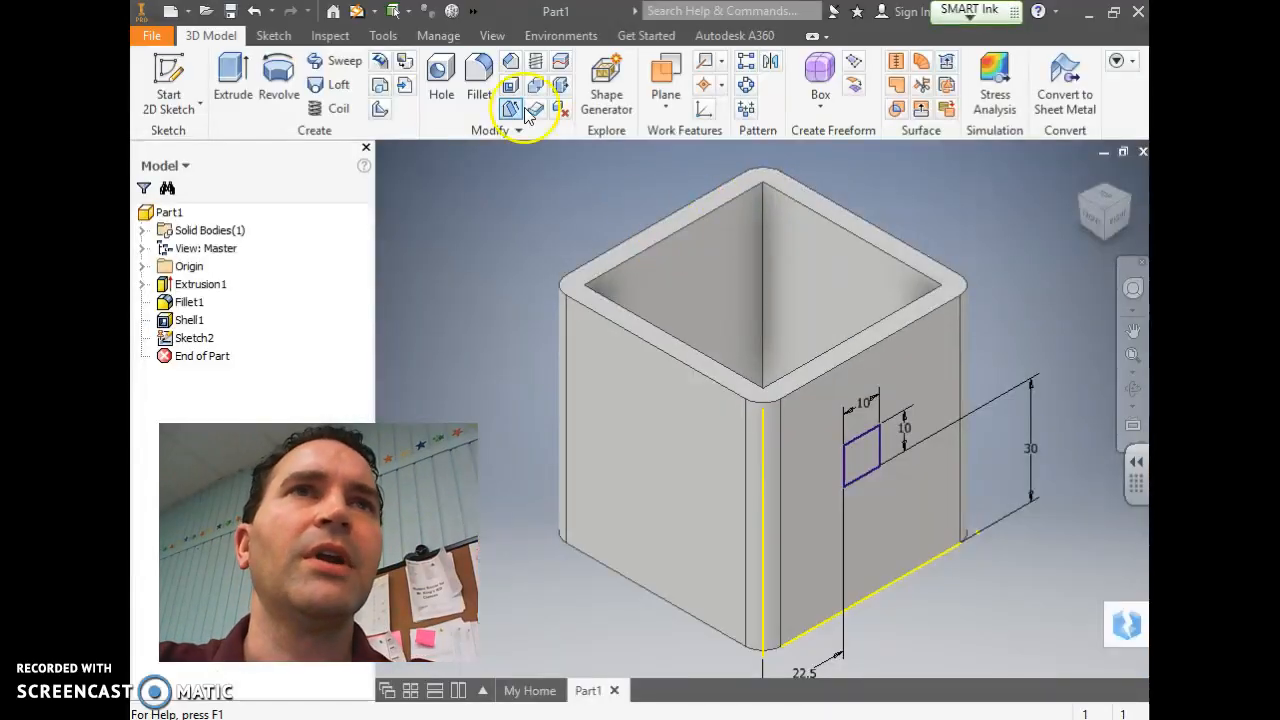
{"action": "left_click", "coordinate": [212, 70]}
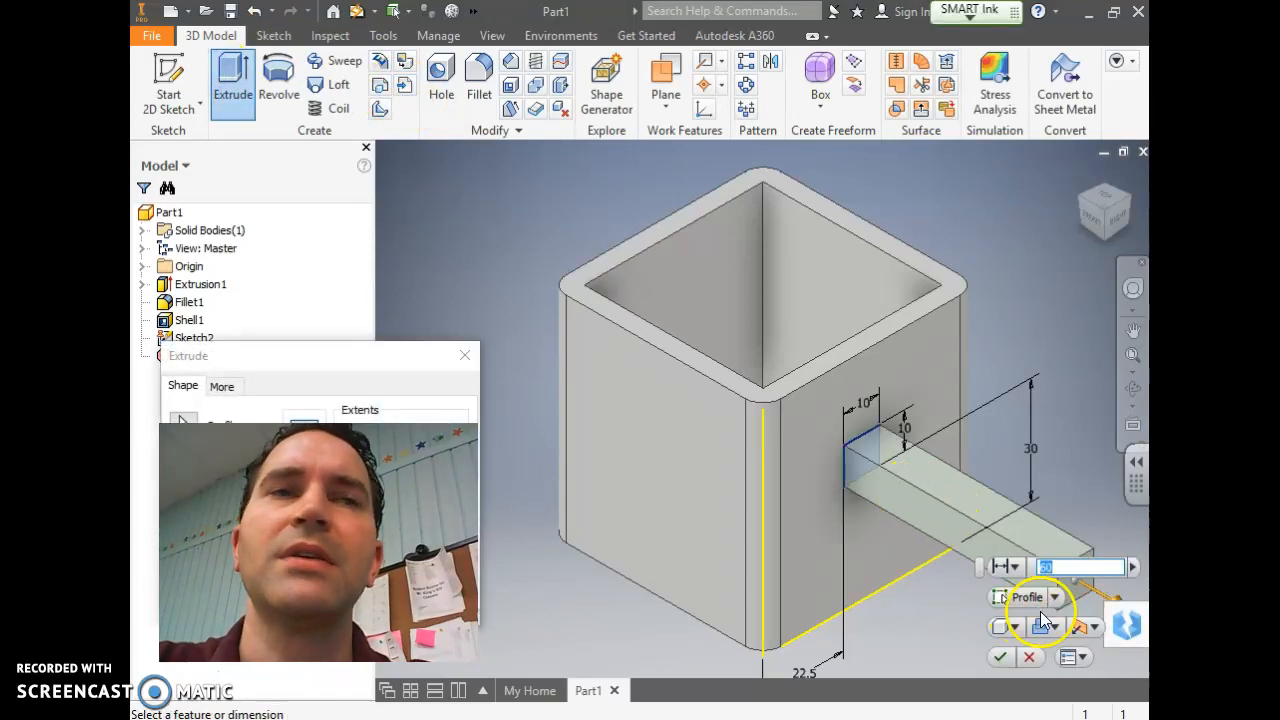
{"action": "left_click_drag", "start_coordinate": [460, 358], "coordinate": [524, 122]}
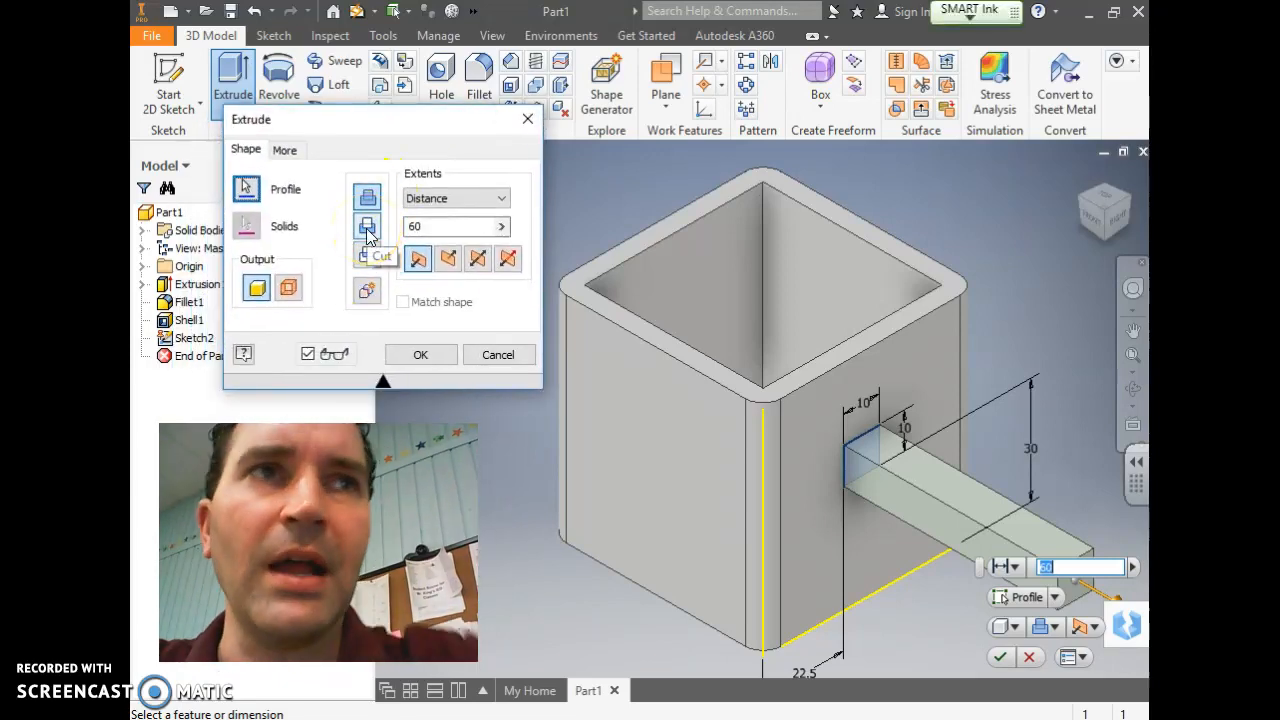
{"action": "left_click", "coordinate": [367, 227]}
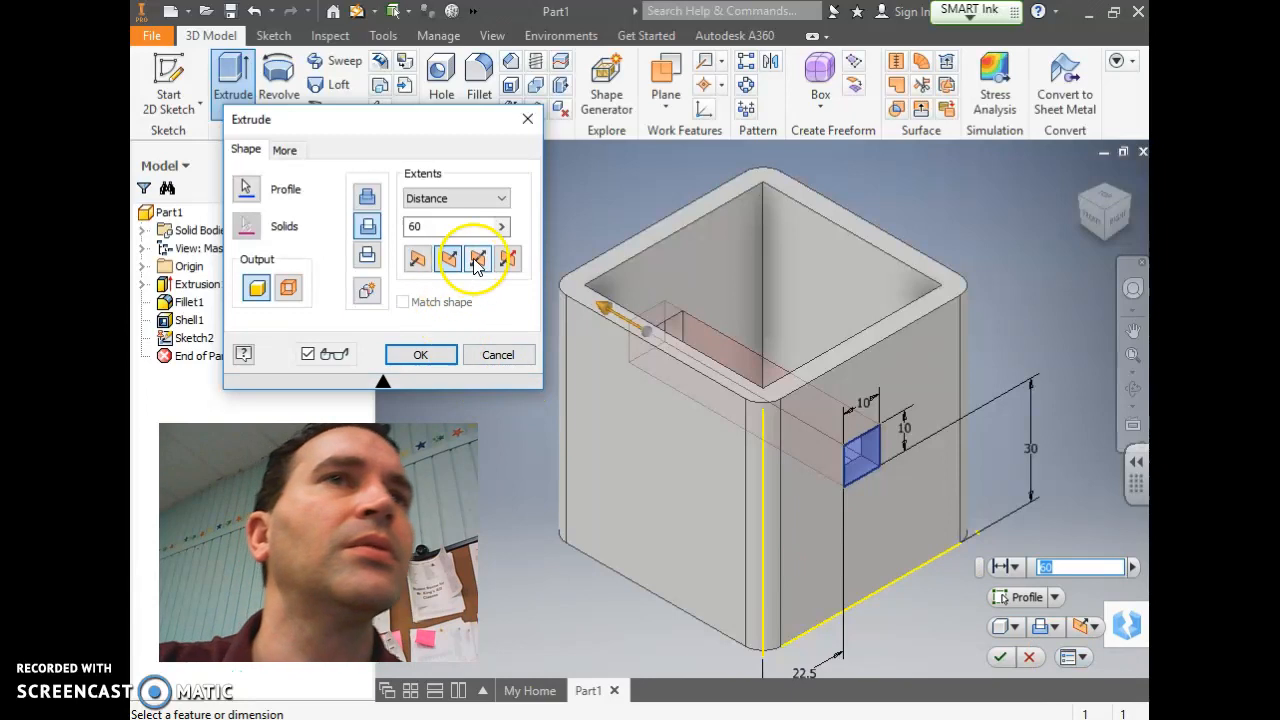
{"action": "left_click", "coordinate": [501, 202]}
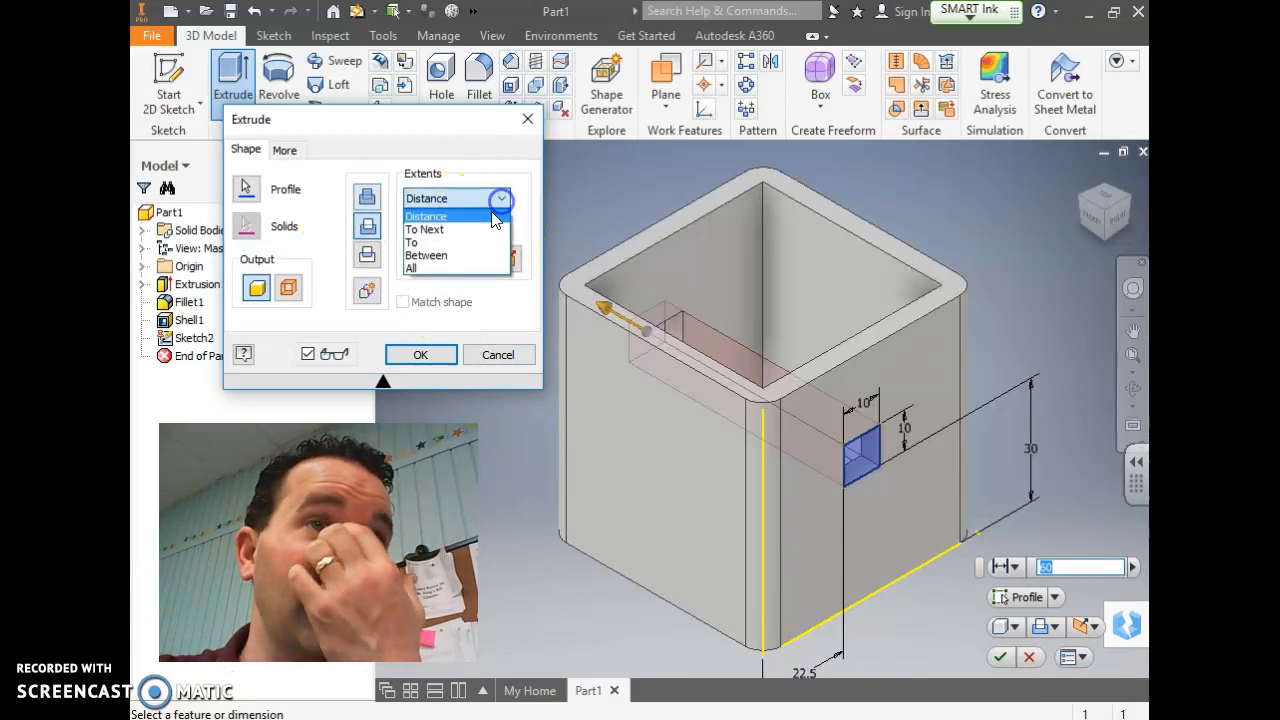
{"action": "left_click", "coordinate": [472, 266]}
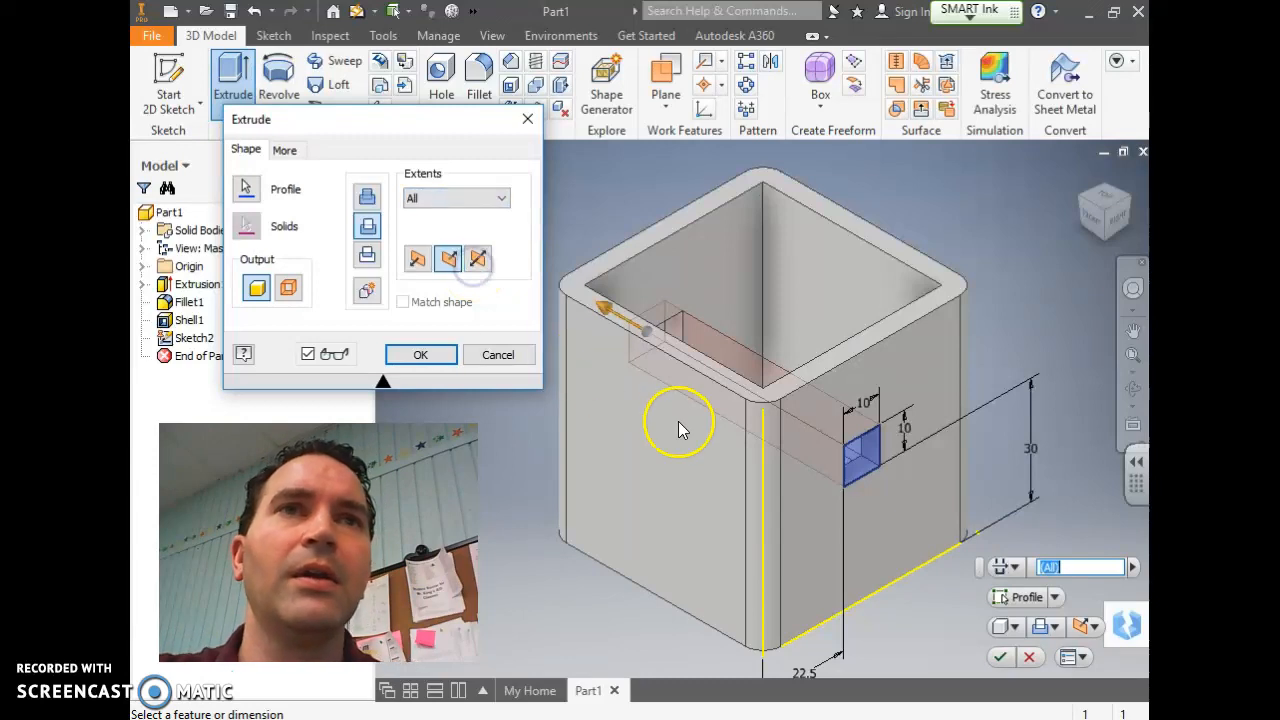
{"action": "left_click", "coordinate": [421, 356]}
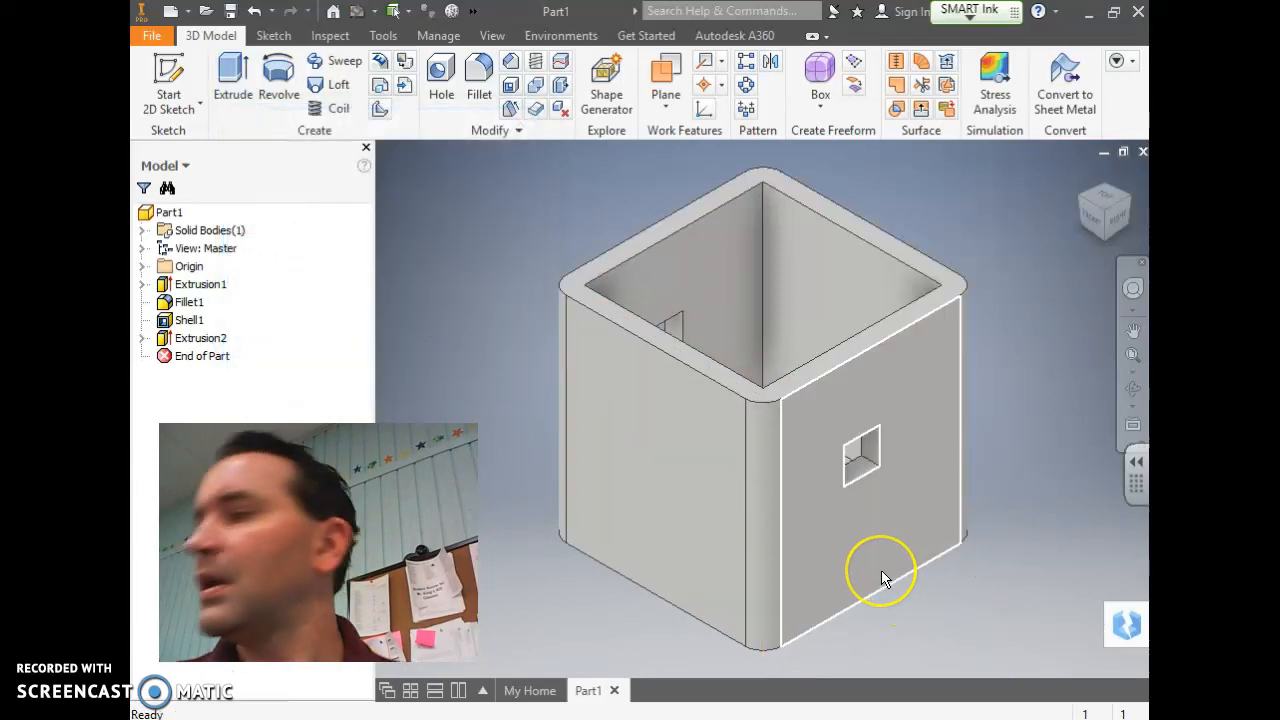
Change the whole part's appearance to Glossy - Gold.
{"action": "mouse_move", "coordinate": [912, 605]}
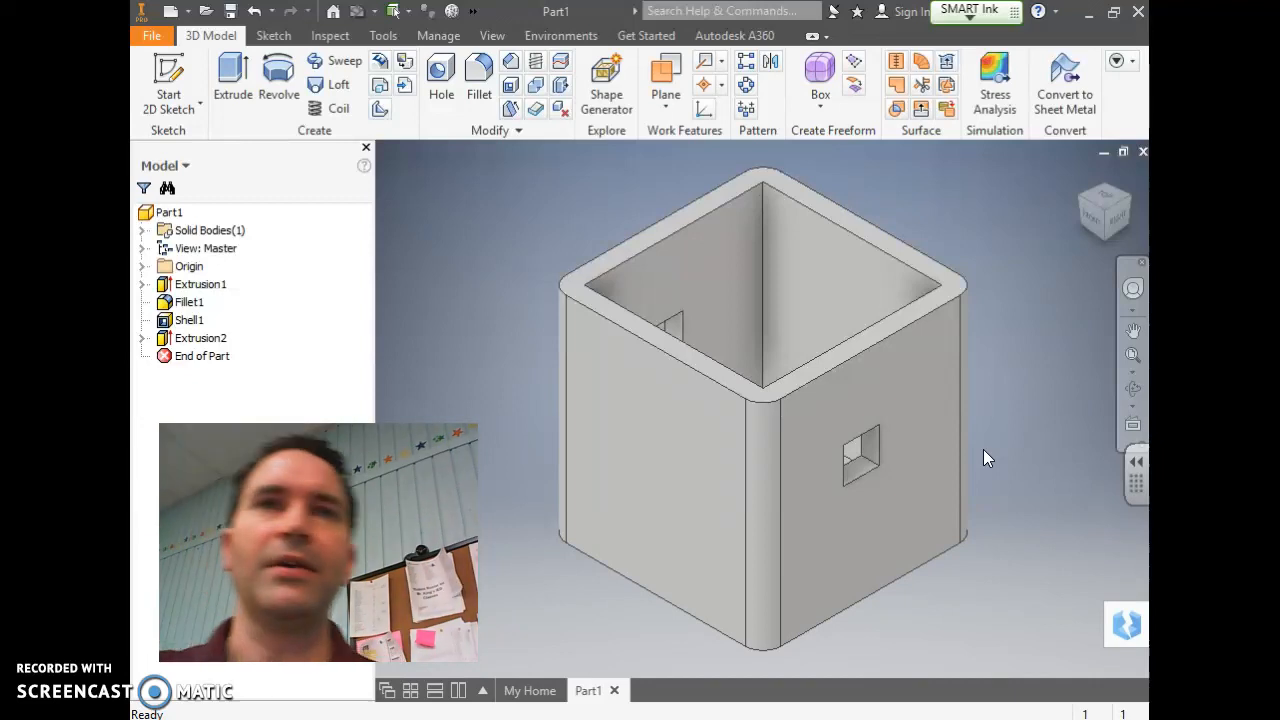
{"action": "left_click", "coordinate": [474, 12]}
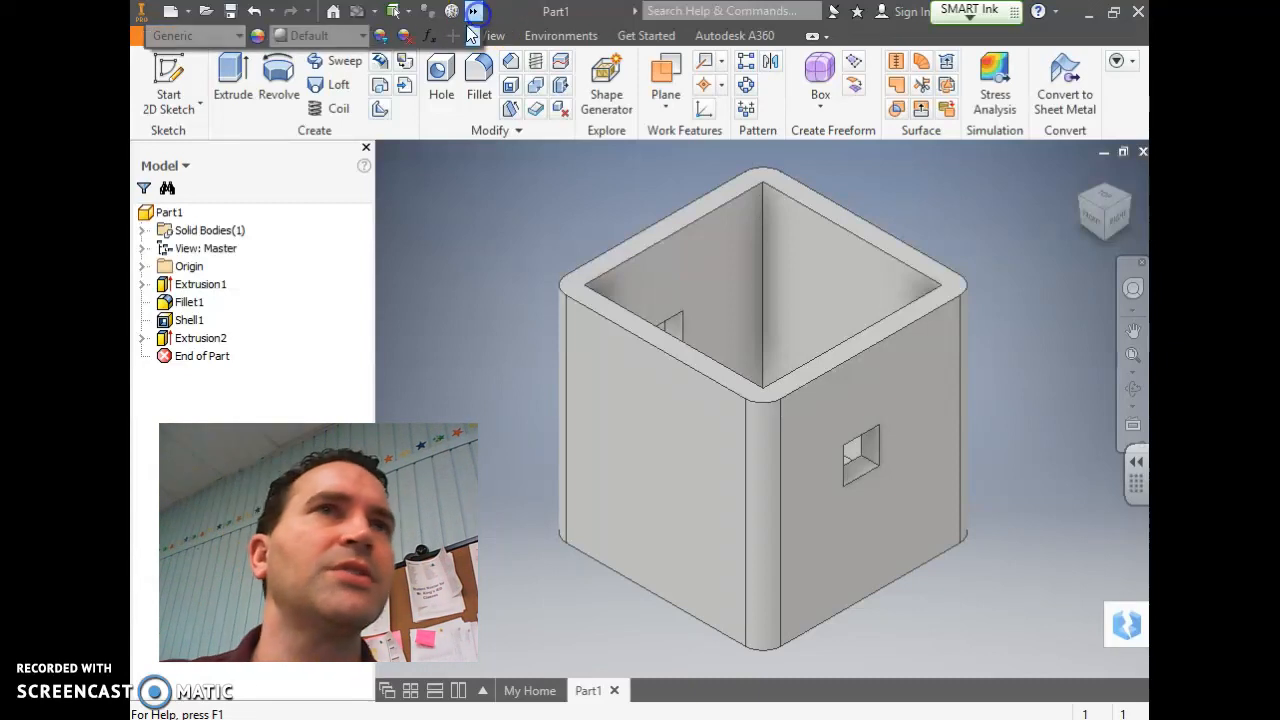
{"action": "left_click", "coordinate": [347, 36]}
{"action": "scroll", "coordinate": [350, 40], "scroll_direction": "down", "scroll_amount": 2}
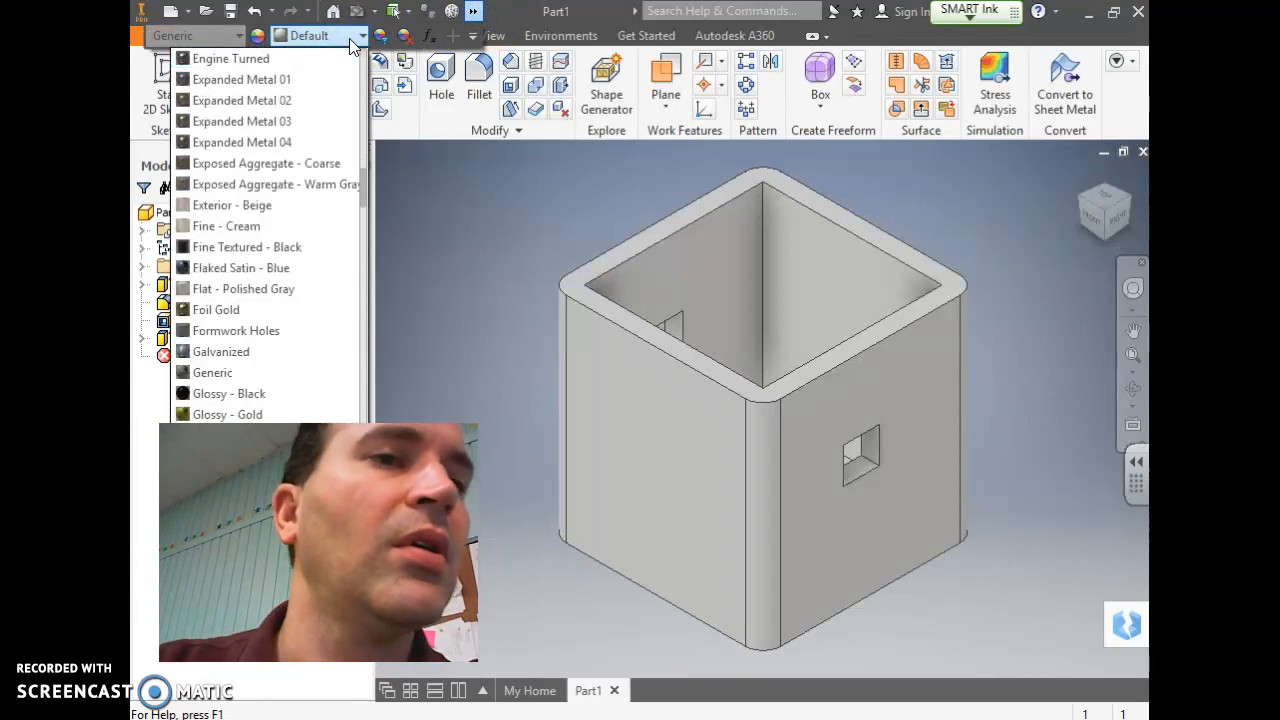
{"action": "left_click", "coordinate": [228, 414]}
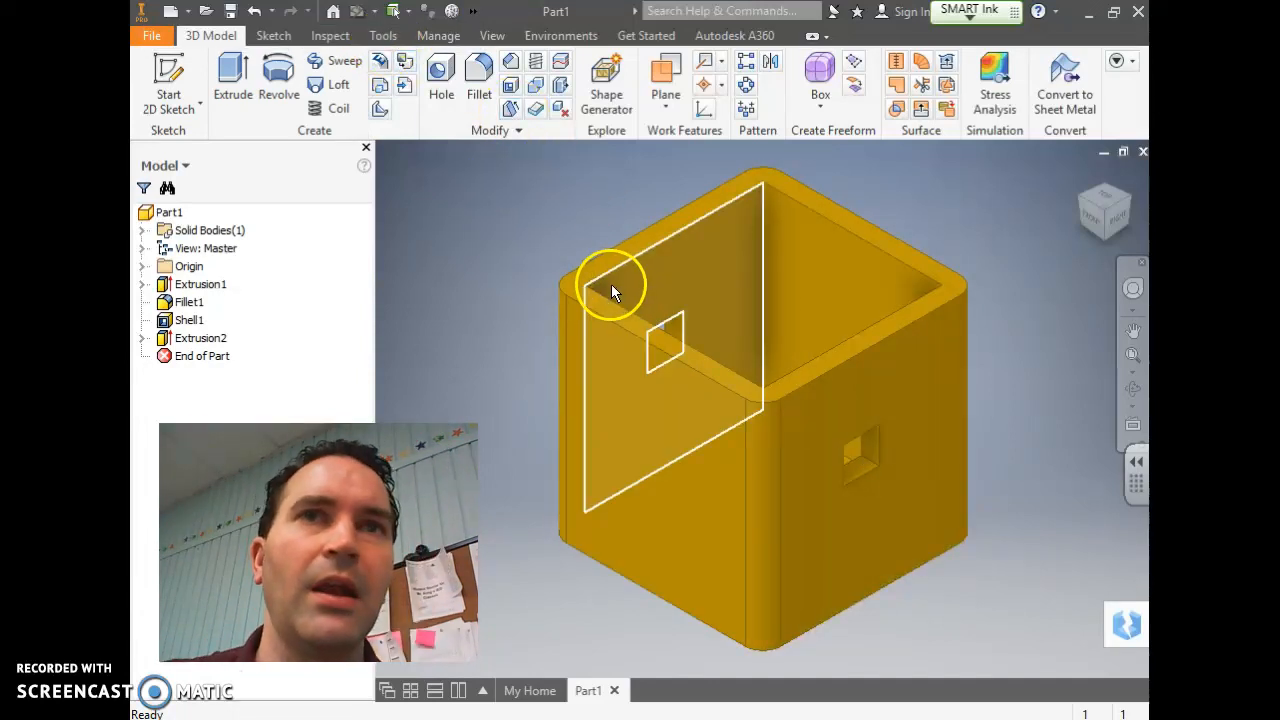
Print one copy of the part view on the KONICA MINOLTA MCTC ROOM 5 printer with the print range set to All.
{"action": "left_click", "coordinate": [155, 36]}
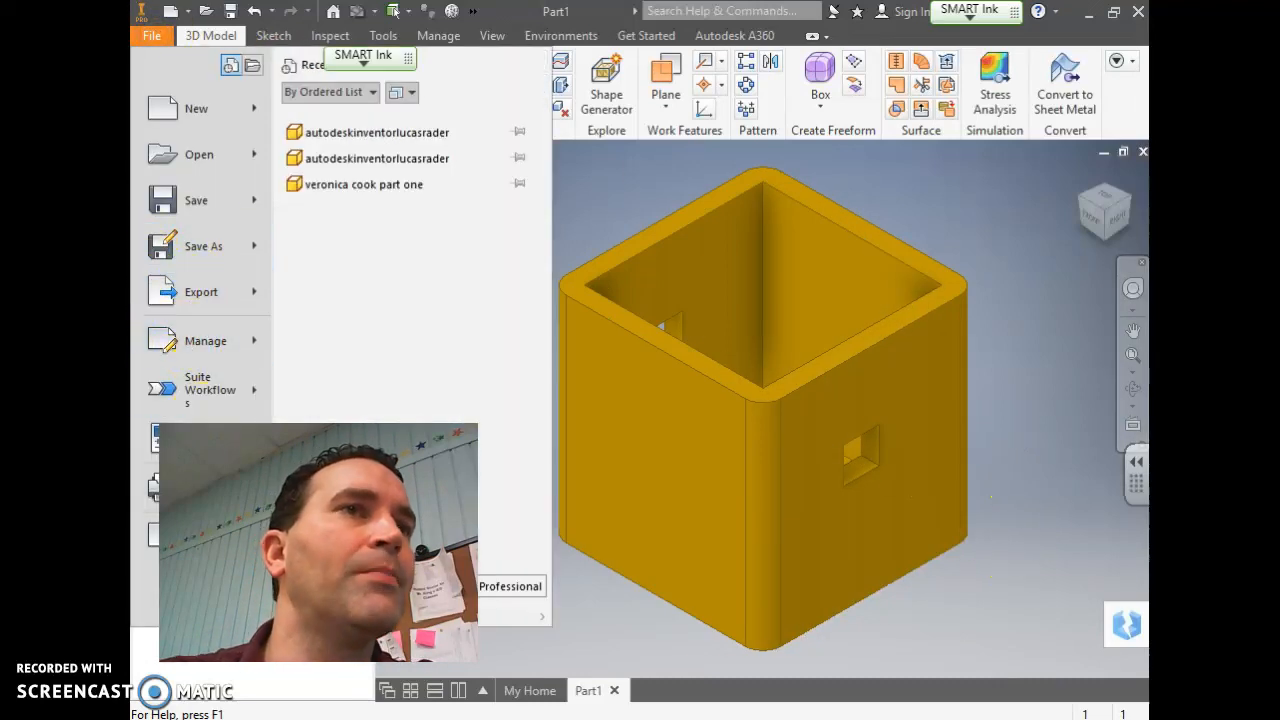
{"action": "left_click", "coordinate": [150, 495]}
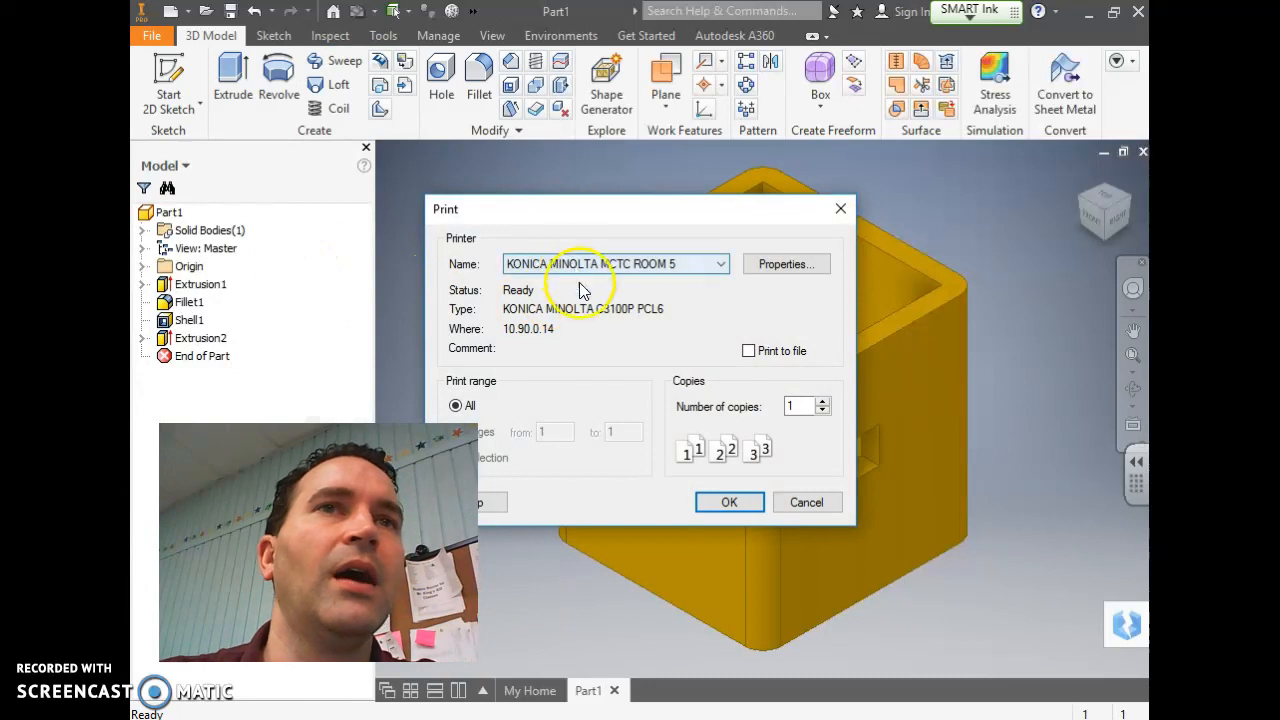
{"action": "left_click", "coordinate": [729, 503]}
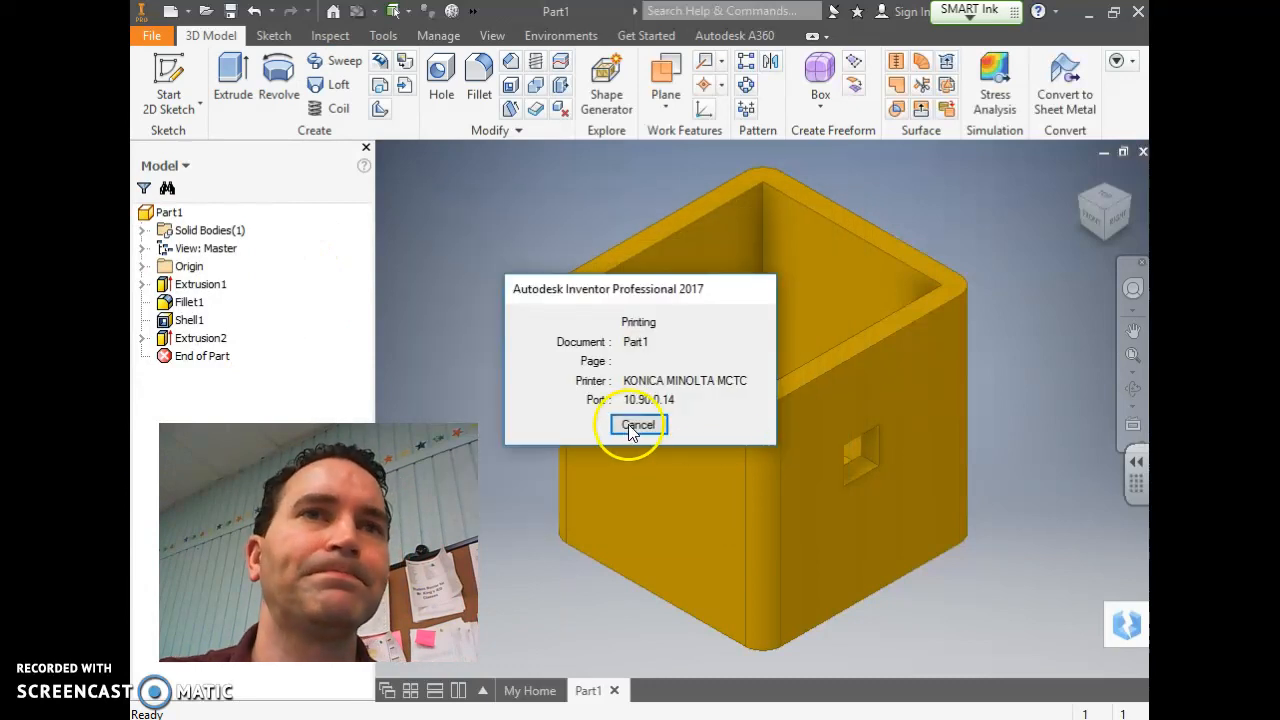